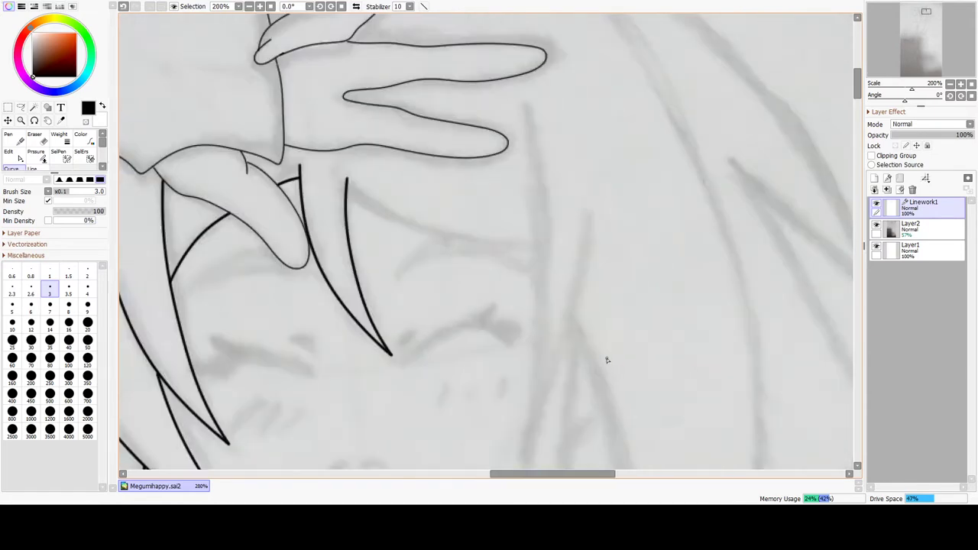
- Trace the long pointed hair lock beside the right-hand eye with the Curve tool and adjust its control points
left_click(539, 53)
left_click(551, 141)
left_click(554, 217)
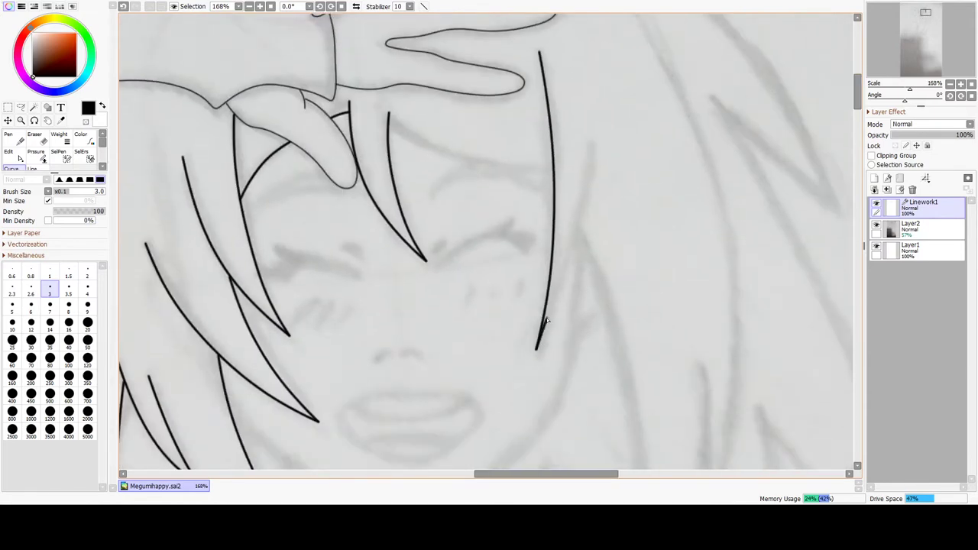
left_click(588, 169)
double_click(592, 121)
left_click(16, 155)
left_click_drag(571, 242, 576, 241)
left_click_drag(548, 319, 551, 318)
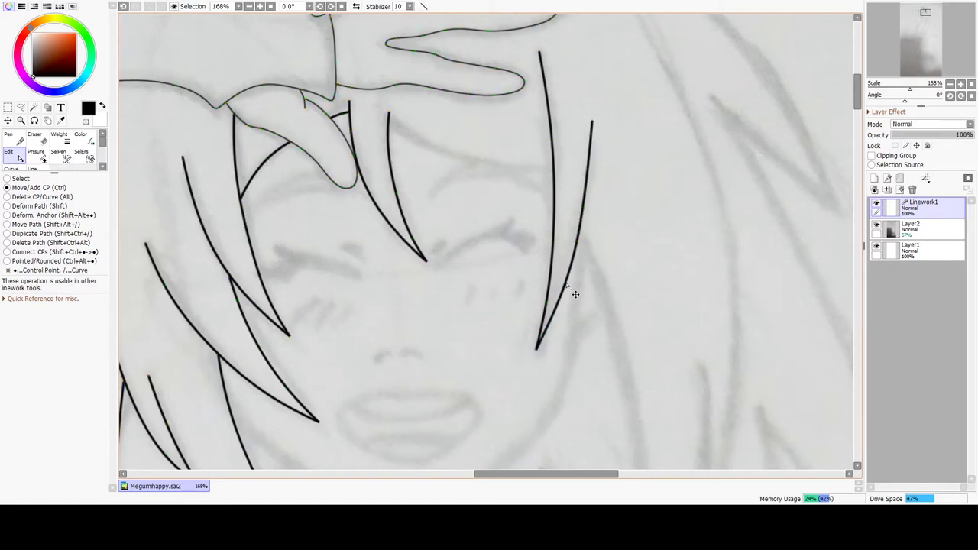
- Draw the curved fringe edge joining the centre lock to the side lock, and a long strand falling from the side lock
mouse_move(406, 131)
left_mouse_down()
mouse_move(523, 167)
mouse_move(553, 166)
left_mouse_up()
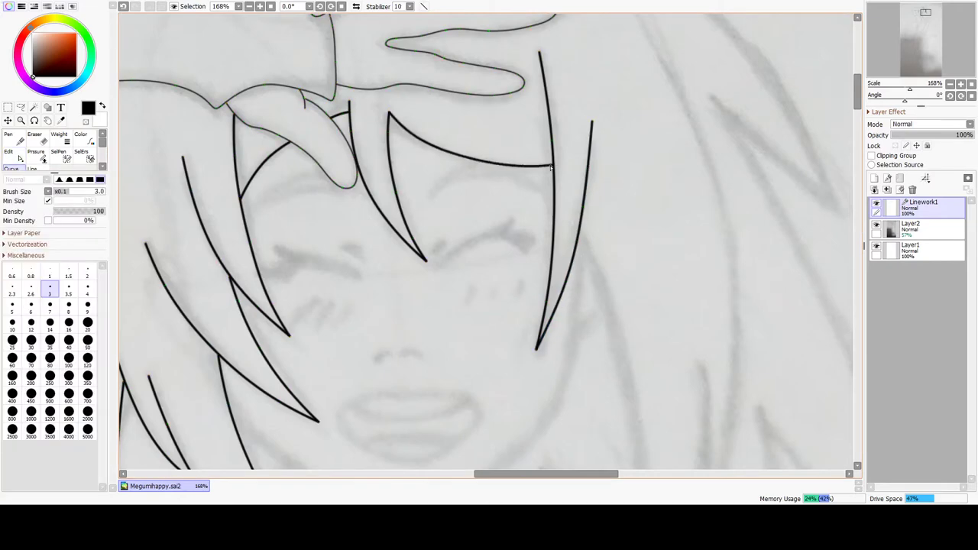
double_click(554, 166)
scroll(603, 285, "down", 5)
scroll(655, 436, "up", 4)
left_click_drag(554, 145, 578, 281)
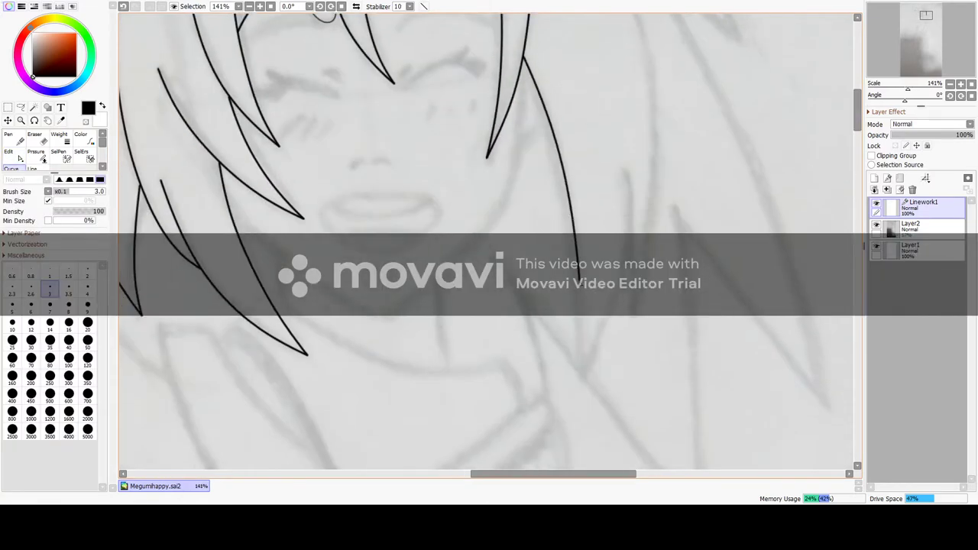
- Draw a short curved hair strand just outside the long falling strand near the jaw
left_click_drag(622, 171, 632, 220)
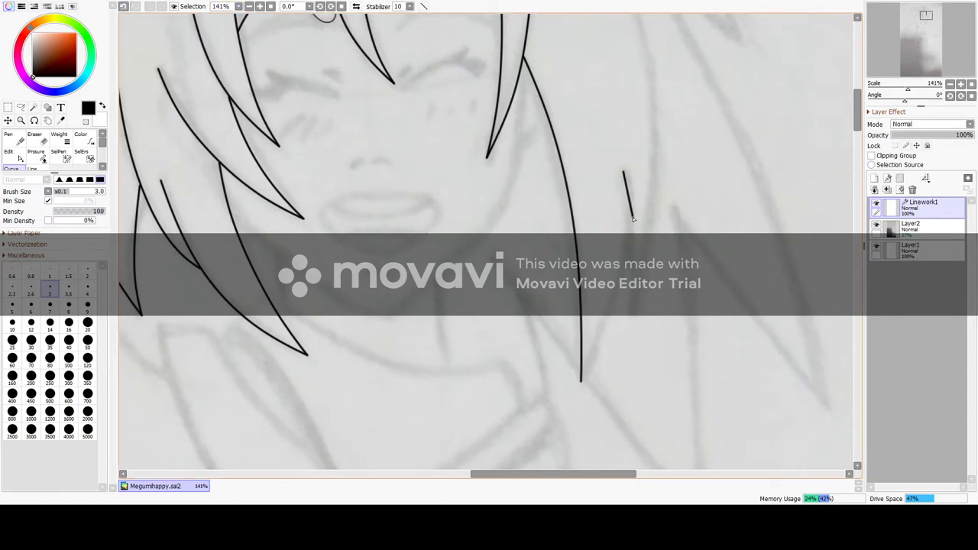
double_click(630, 315)
key("ctrl")
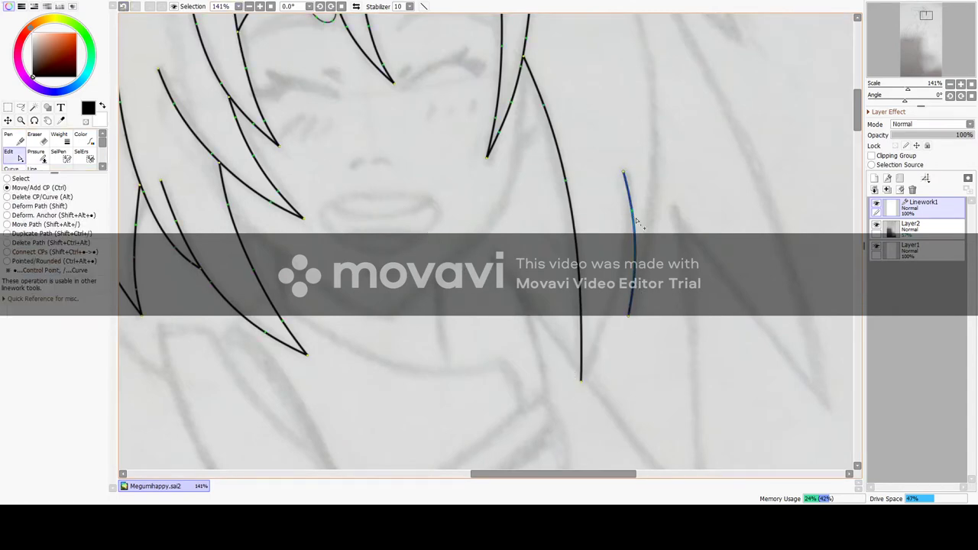
- Trace the long outer hair strand between the short strand's tip and the head top, and join the falling lock's tip to the short strand
scroll(645, 287, "up", 1)
scroll(655, 283, "down", 4)
left_click_drag(858, 121, 857, 116)
scroll(761, 291, "up", 1)
scroll(697, 369, "up", 1)
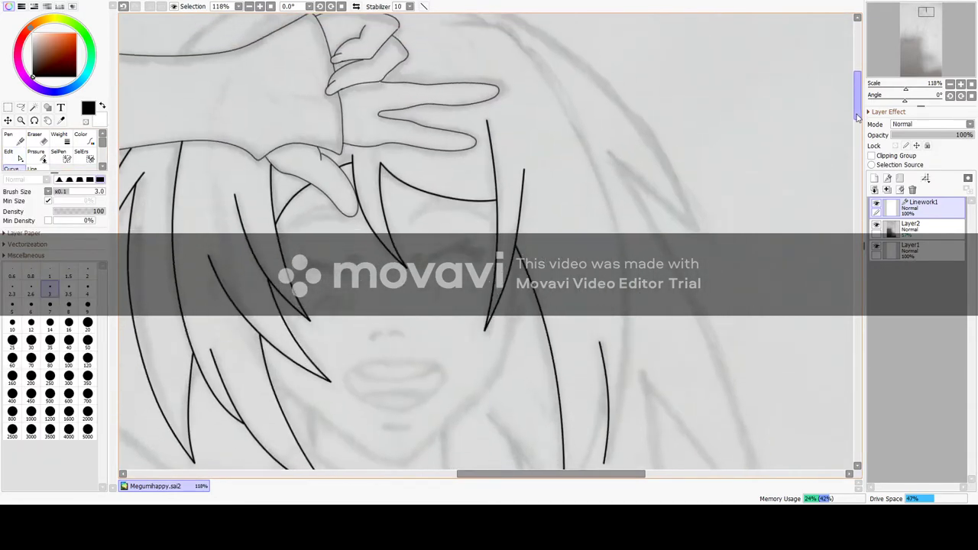
mouse_move(616, 426)
left_mouse_down()
mouse_move(621, 254)
mouse_move(587, 147)
mouse_move(527, 53)
mouse_move(504, 32)
mouse_move(455, 28)
left_mouse_up()
left_click_drag(858, 100, 858, 126)
scroll(565, 229, "up", 2)
left_click_drag(593, 240, 635, 98)
scroll(581, 259, "down", 3)
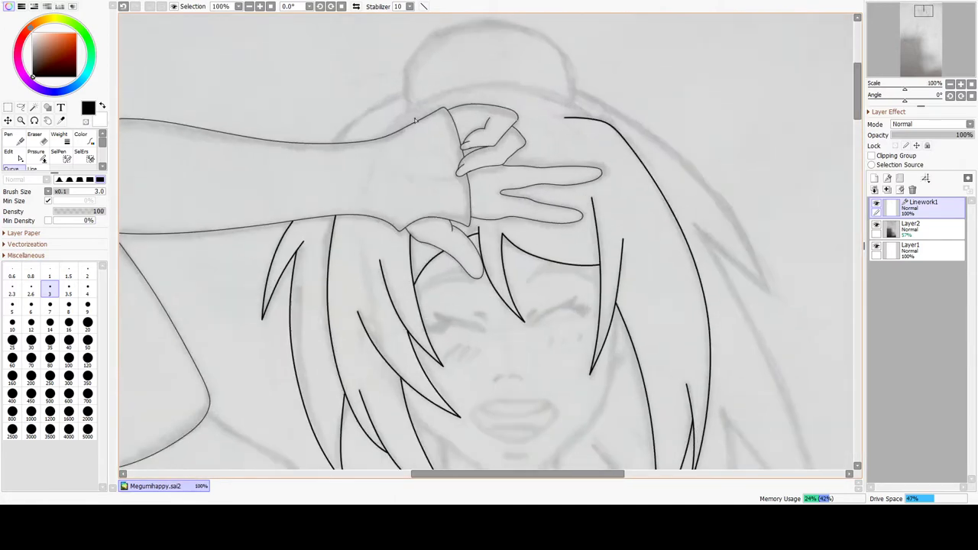
- Trace the arc across the head top and the rounded shape above it, smoothing its outline and adding the adjoining hair edge
scroll(415, 120, "up", 2)
mouse_move(695, 135)
left_mouse_down()
mouse_move(393, 97)
mouse_move(328, 169)
left_mouse_up()
scroll(676, 235, "up", 3)
mouse_move(635, 114)
left_mouse_down()
mouse_move(498, 78)
mouse_move(396, 109)
mouse_move(408, 107)
mouse_move(372, 153)
left_mouse_up()
double_click(377, 228)
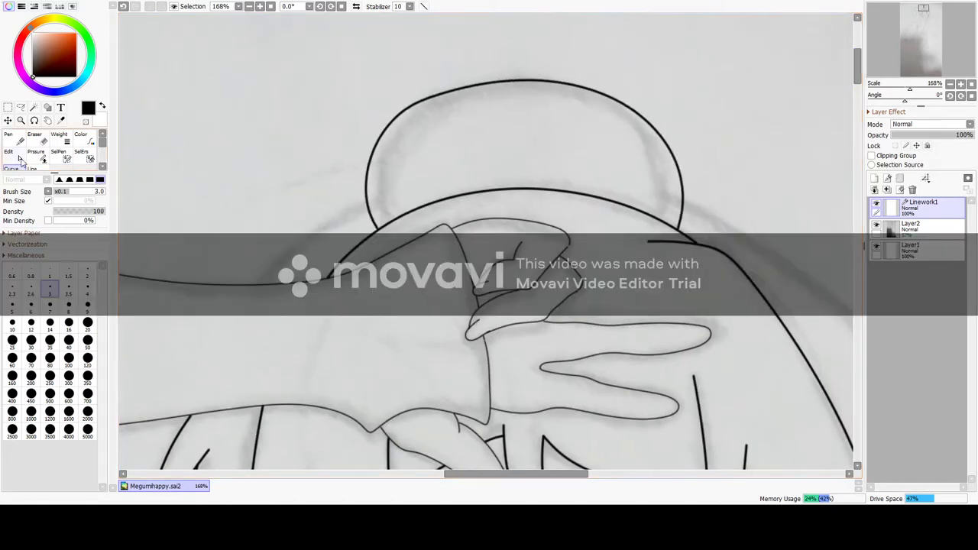
left_click_drag(426, 101, 430, 97)
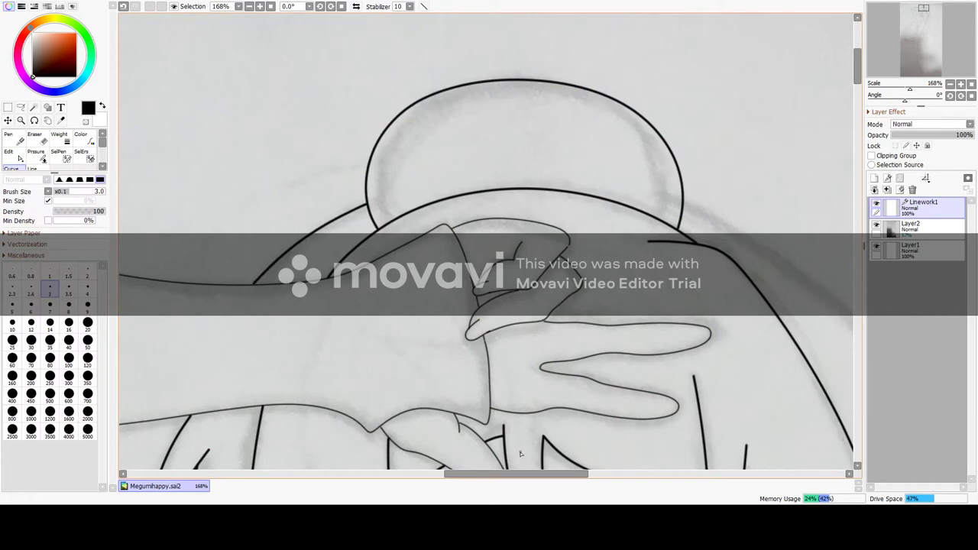
- Trace the outer hair contour from the rounded head-top shape down to the first pointed tip on the right-hand side
scroll(521, 454, "down", 3)
left_click_drag(595, 476, 669, 477)
left_click_drag(857, 101, 857, 123)
scroll(570, 265, "up", 2)
left_click(330, 28)
left_click(463, 112)
left_click_drag(545, 203, 588, 308)
- Draw the long outer strand from the notch beside the first pointed tip down to the lower outer tip
left_click_drag(857, 87, 857, 123)
scroll(753, 348, "down", 1)
left_click(528, 25)
left_click(596, 138)
left_click_drag(659, 292, 685, 408)
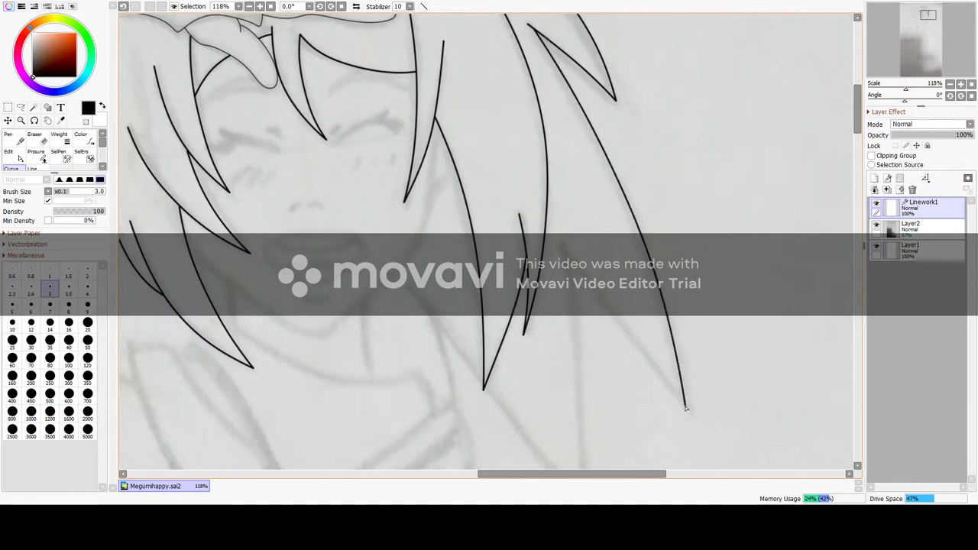
- Trace the lower spiked hair lock down to its tip and back up behind the falling strand towards the jaw
scroll(832, 211, "down", 3)
left_click(584, 256)
double_click(581, 349)
left_click(581, 350)
left_click(533, 281)
left_click(469, 197)
double_click(408, 133)
- Adjust the outer strand's inner end so it meets the lower spiked lock
left_click(15, 156)
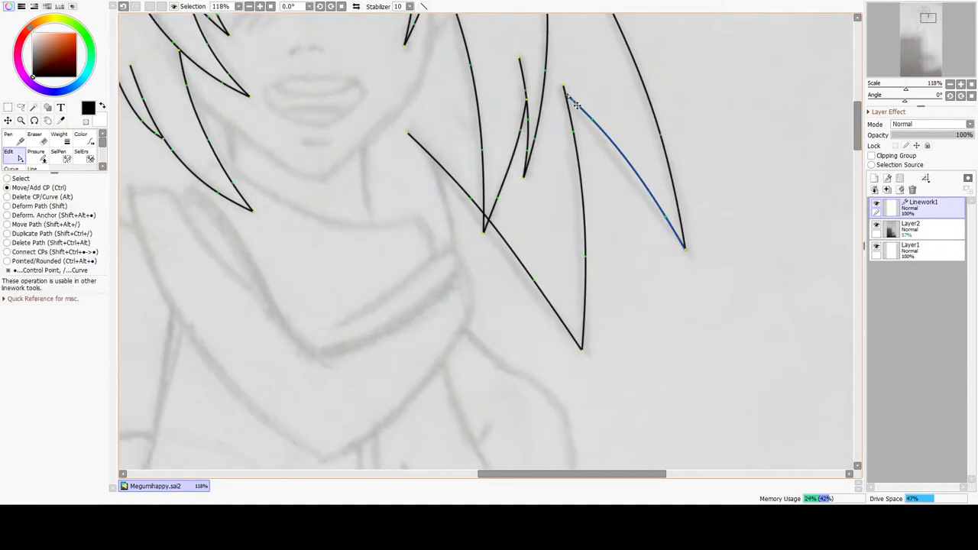
scroll(574, 90, "up", 6)
left_click_drag(555, 110, 552, 112)
- Erase the part of the back strand that crosses inside the falling lock's tip
scroll(551, 113, "down", 7)
scroll(507, 152, "up", 10)
left_click(35, 139)
left_click_drag(438, 137, 457, 161)
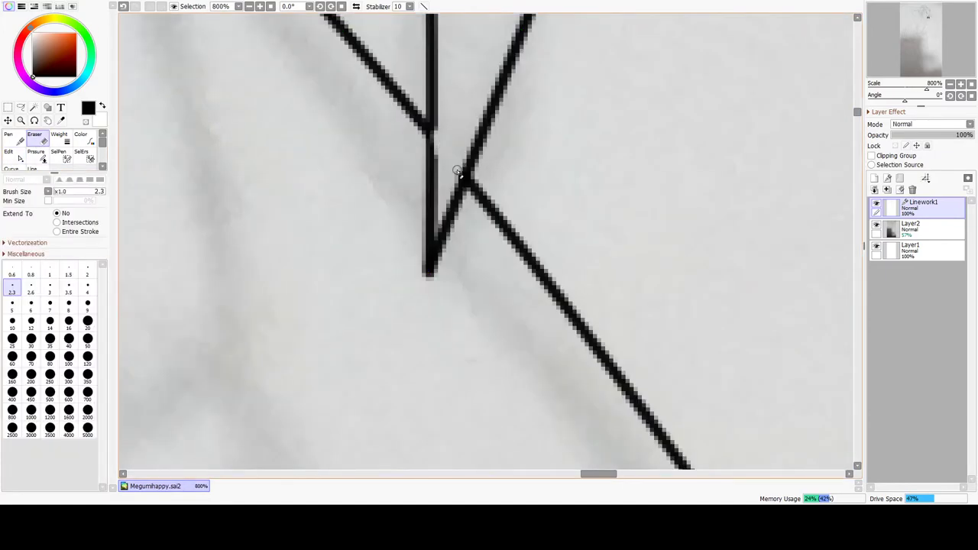
left_click(15, 156)
scroll(145, 253, "down", 7)
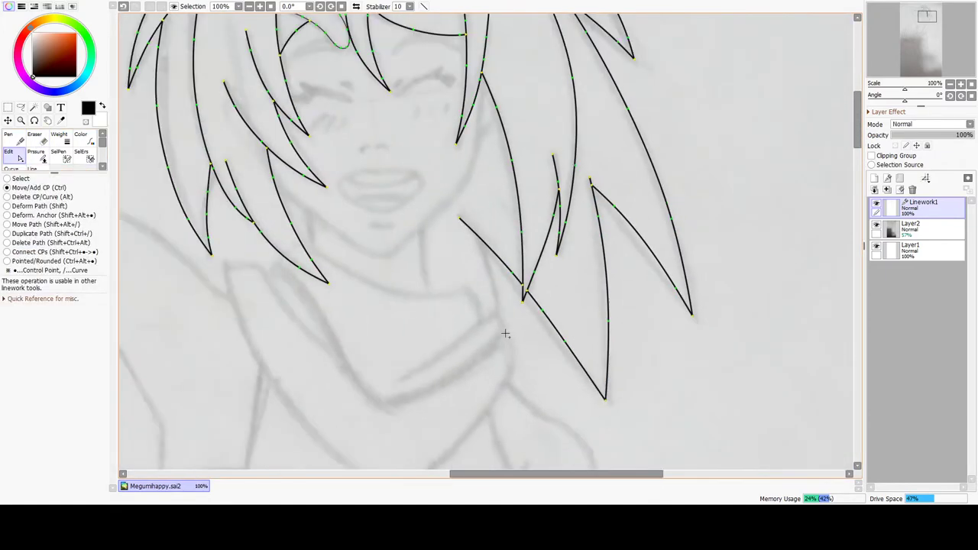
- Draw a short curved hair strand from the back strand down to the scarf's corner
scroll(508, 334, "up", 4)
key("n")
left_click_drag(457, 116, 489, 267)
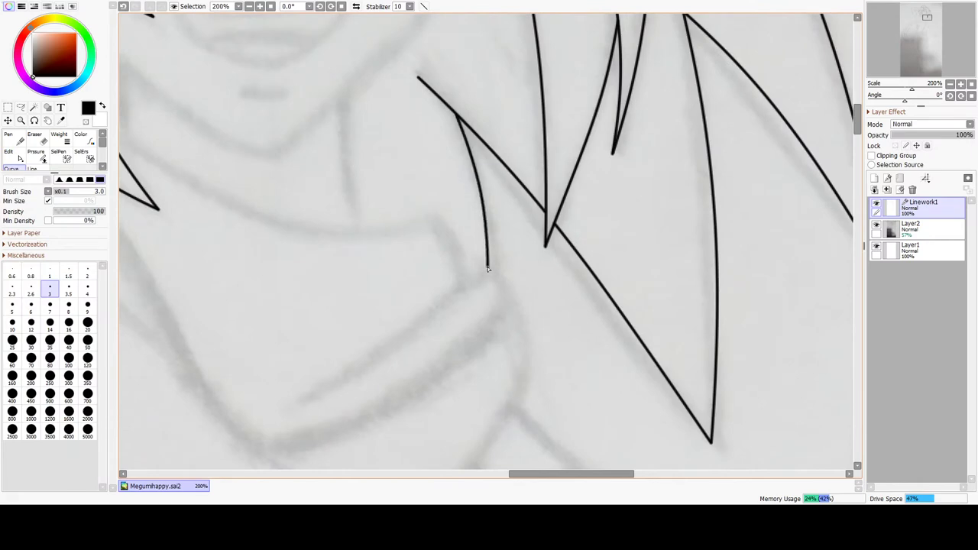
double_click(488, 268)
- Thin the hair strokes with the Weight tool at size 1.5
scroll(342, 206, "up", 3)
scroll(342, 218, "down", 12)
scroll(321, 172, "up", 6)
scroll(371, 382, "up", 1)
left_click_drag(859, 122, 859, 127)
left_click(60, 139)
left_click(277, 305)
scroll(226, 136, "down", 4)
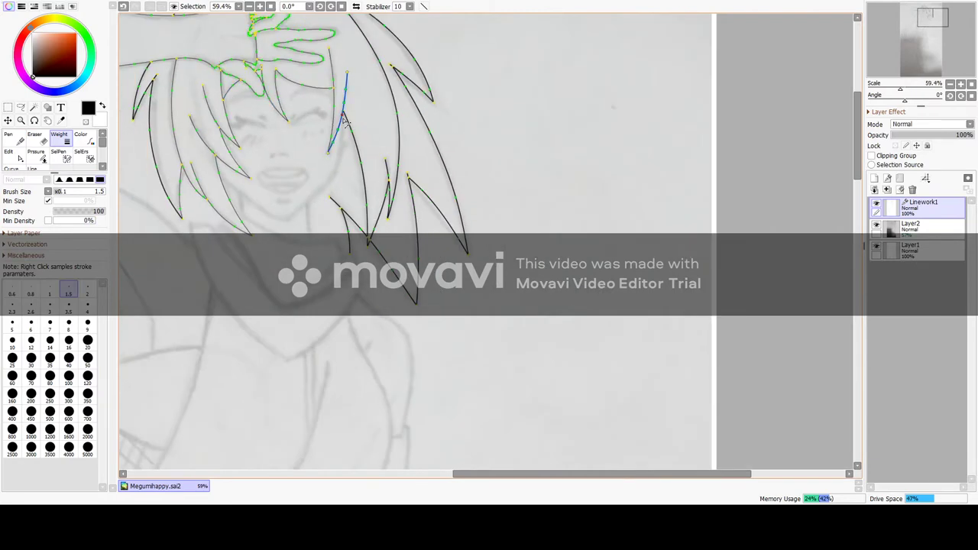
left_click(417, 231)
left_click(443, 219)
left_click(454, 196)
left_click(398, 165)
left_click(413, 84)
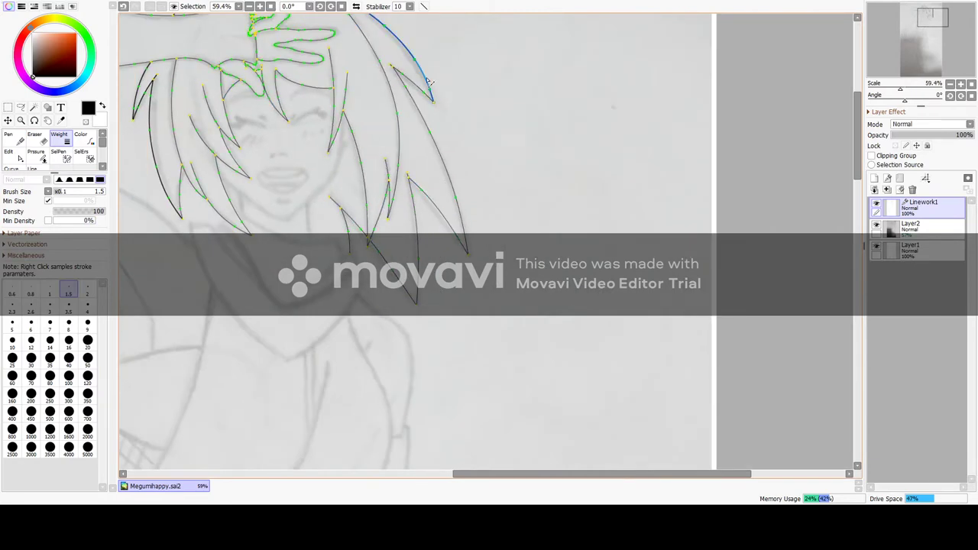
- Move the end point of the rounded head-top shape so it meets the arc of the head
scroll(136, 96, "up", 4)
left_click(8, 151)
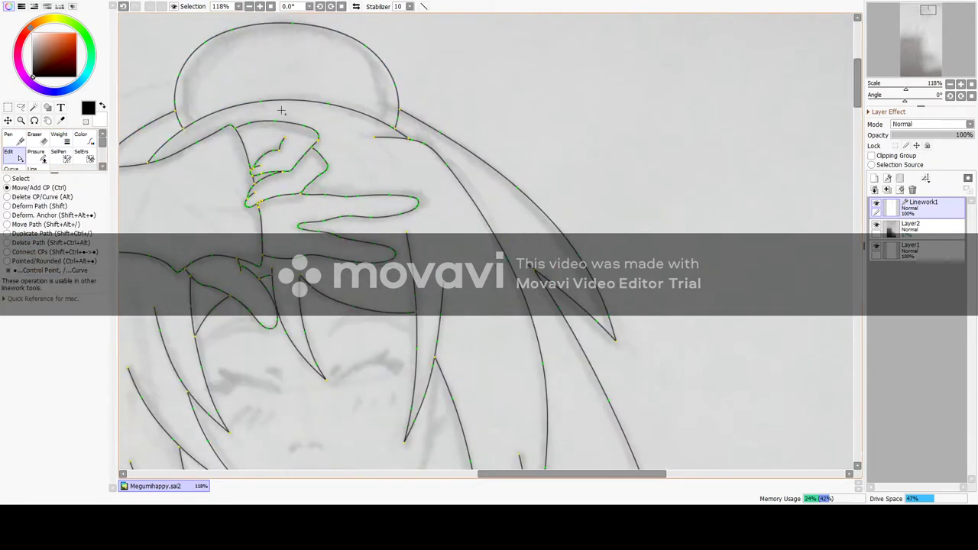
scroll(408, 207, "up", 3)
left_click_drag(387, 158, 389, 166)
scroll(650, 123, "down", 4)
scroll(126, 141, "up", 5)
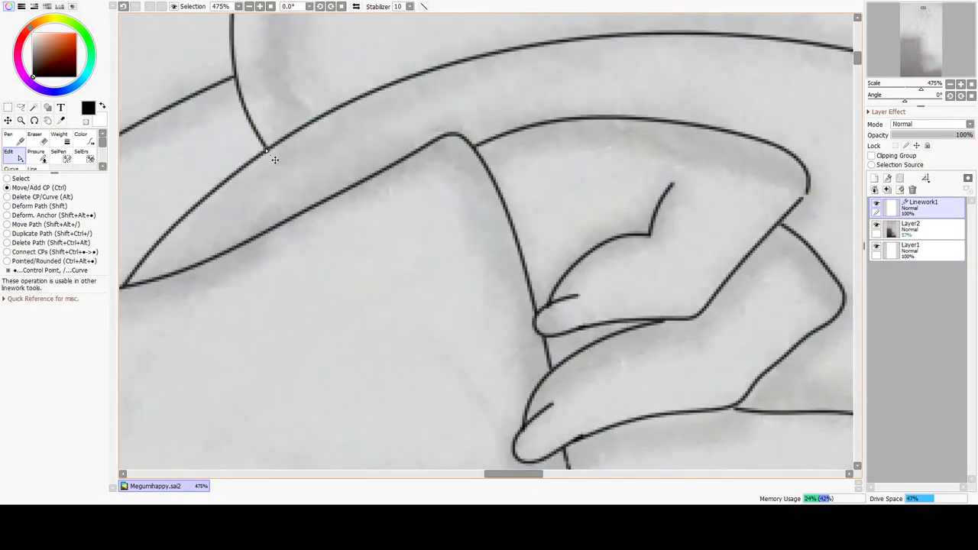
scroll(510, 309, "down", 7)
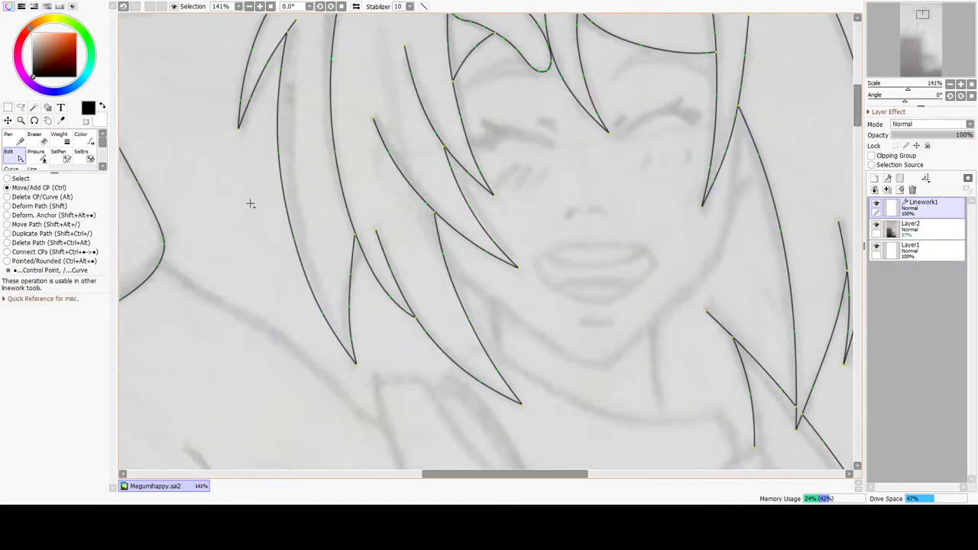
scroll(251, 203, "up", 2)
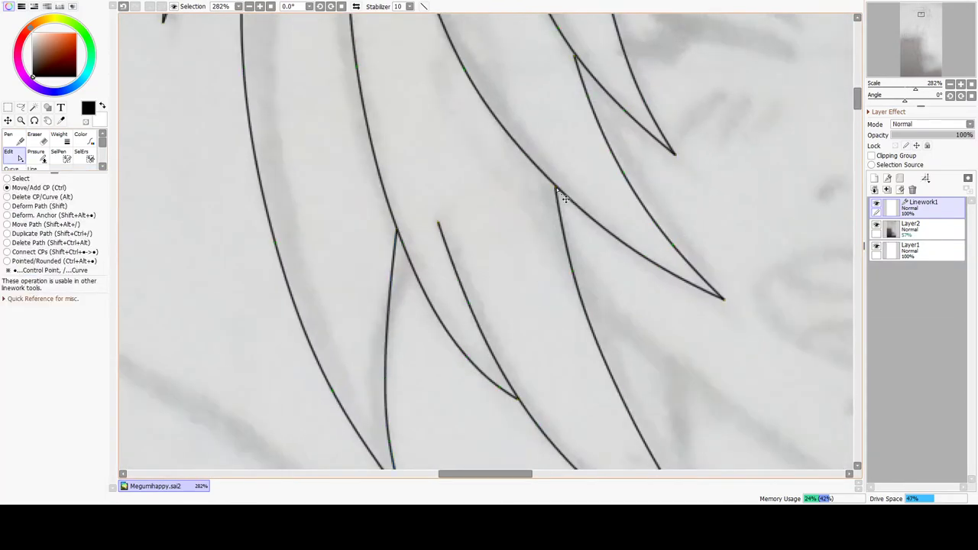
- Trace the face's jawline with the Curve tool at size 3, from the left-hand hair lock around the chin to the right-hand strand
scroll(515, 61, "down", 1)
left_click_drag(857, 109, 858, 91)
left_click_drag(493, 473, 586, 473)
left_click_drag(859, 103, 860, 126)
left_click(12, 168)
scroll(479, 181, "down", 3)
scroll(305, 68, "up", 3)
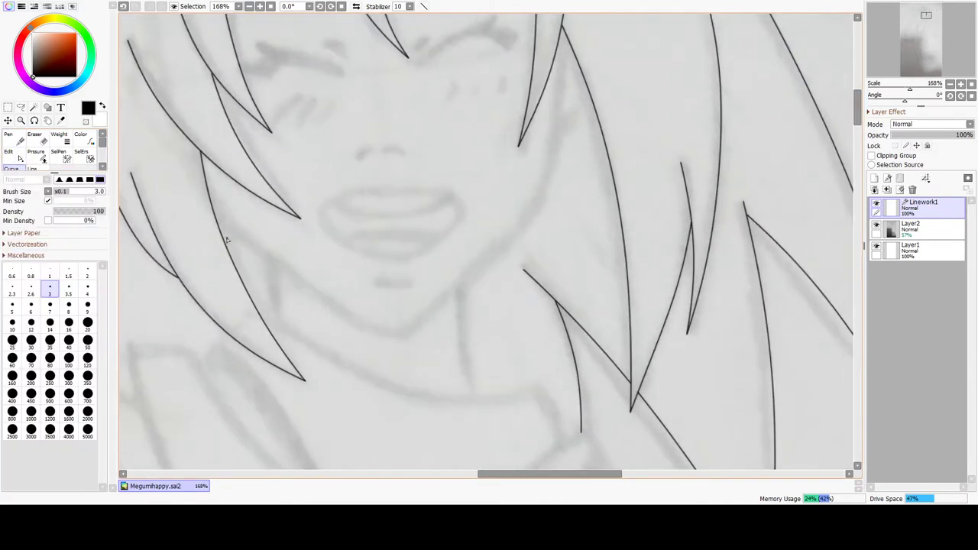
mouse_move(255, 259)
left_mouse_down()
mouse_move(308, 306)
mouse_move(372, 343)
left_mouse_up()
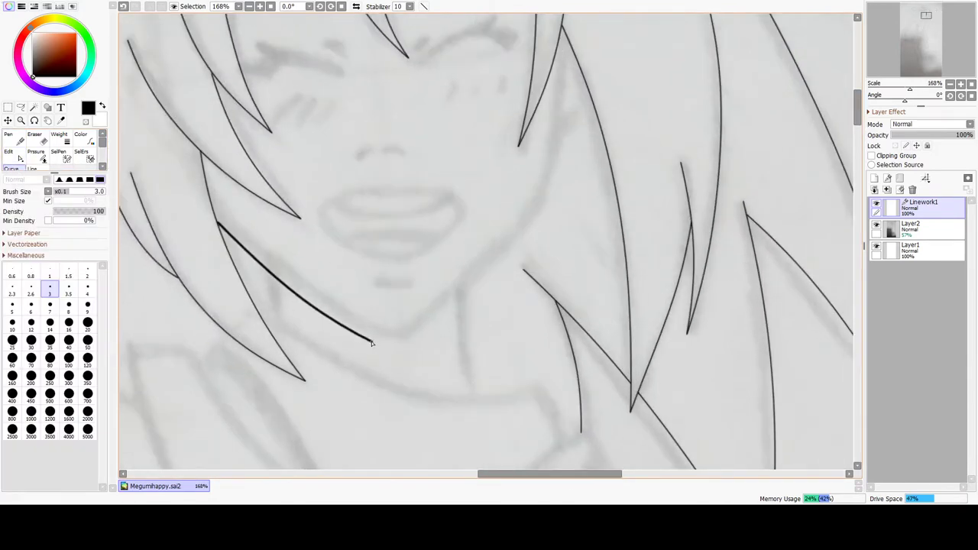
left_click_drag(430, 328, 537, 235)
double_click(577, 62)
- Adjust the jawline and add the small ear curve between the face and the hair strand
left_click(13, 155)
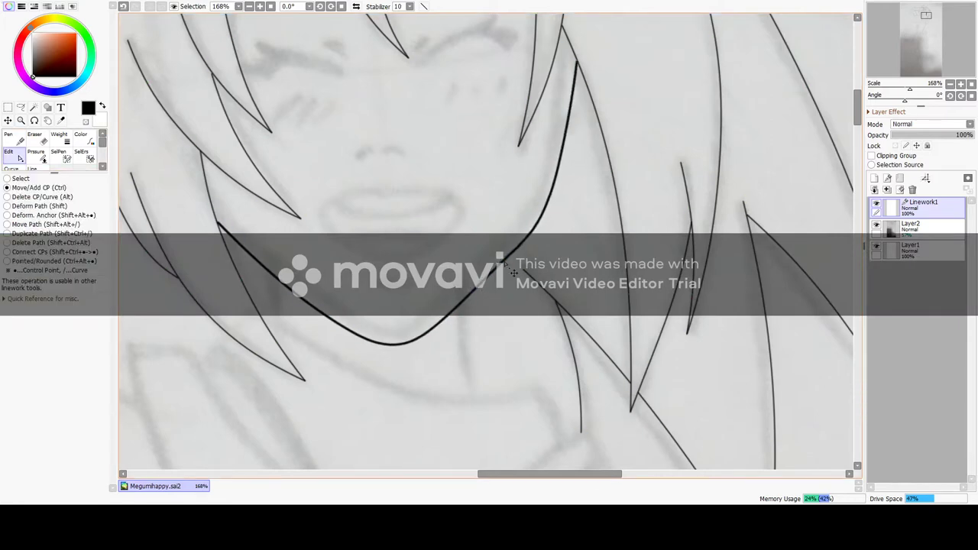
scroll(559, 173, "up", 2)
double_click(600, 113)
scroll(597, 126, "down", 4)
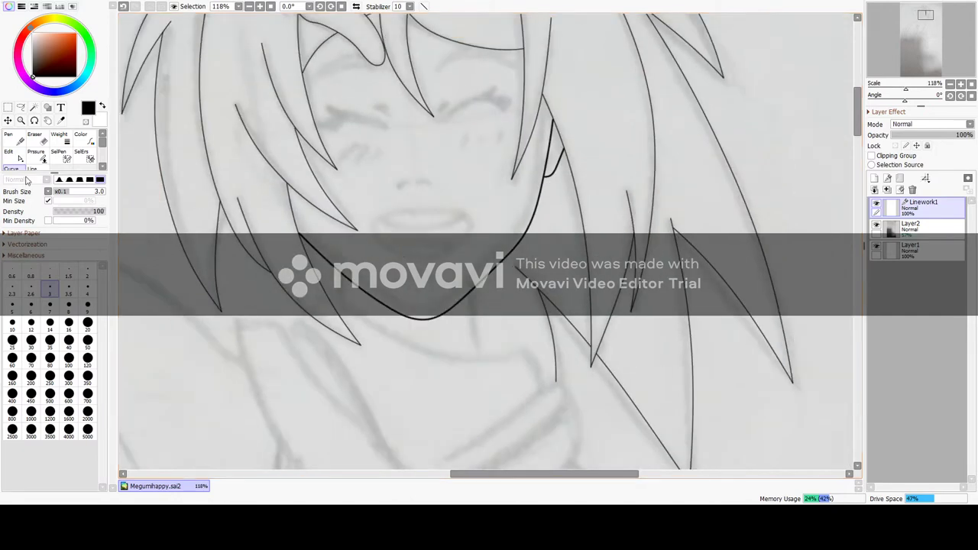
- Thin the jawline and ear strokes with the Weight tool at size 1.5
left_click(60, 138)
left_click(538, 200)
left_click(557, 166)
scroll(282, 289, "down", 3)
scroll(282, 290, "down", 2)
scroll(319, 372, "up", 3)
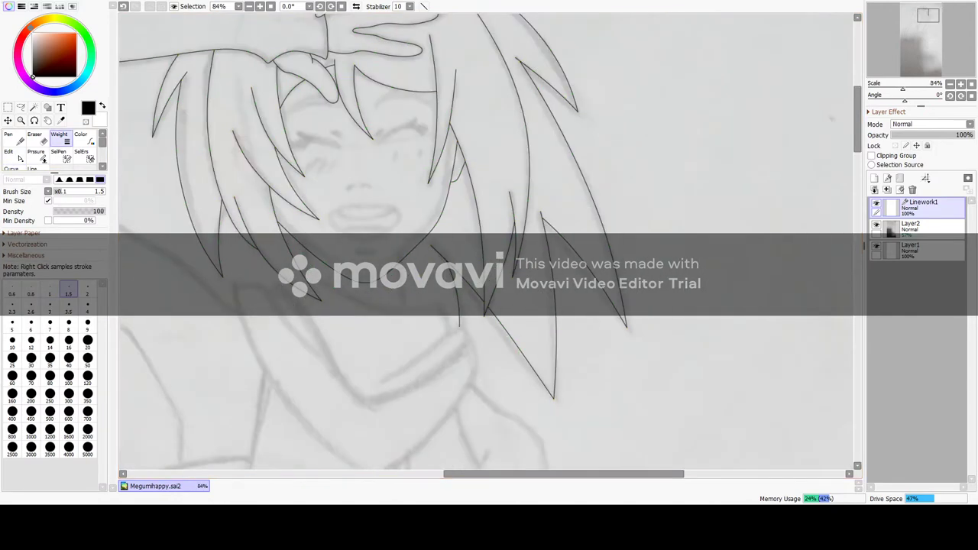
- Trace the scarf's outer outline with the Curve tool, from the right-hand fold around the lower point to the left-hand inner fold
scroll(365, 80, "down", 6)
left_click(12, 168)
left_click(876, 226)
left_click(876, 226)
scroll(323, 127, "up", 6)
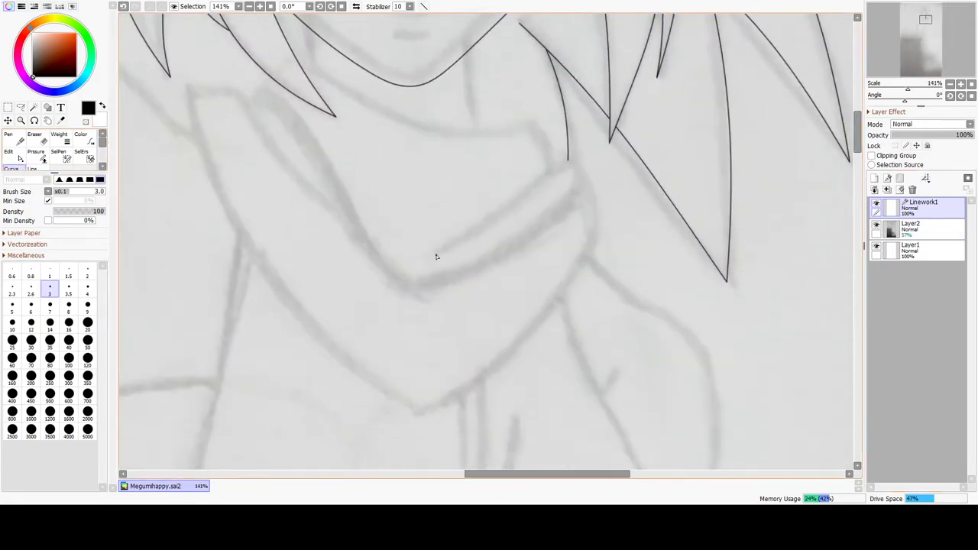
left_click(567, 162)
left_click(556, 301)
left_click(419, 413)
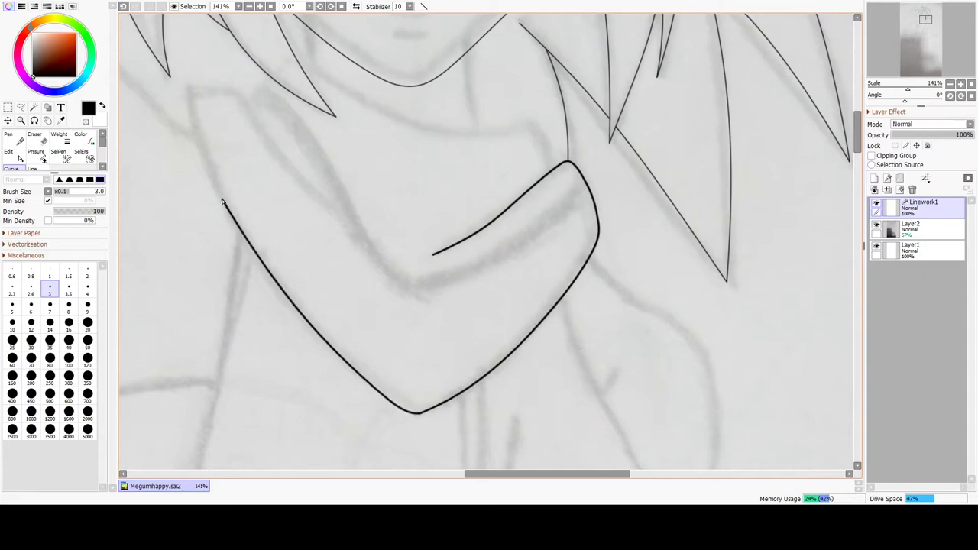
left_click(190, 93)
left_click(244, 98)
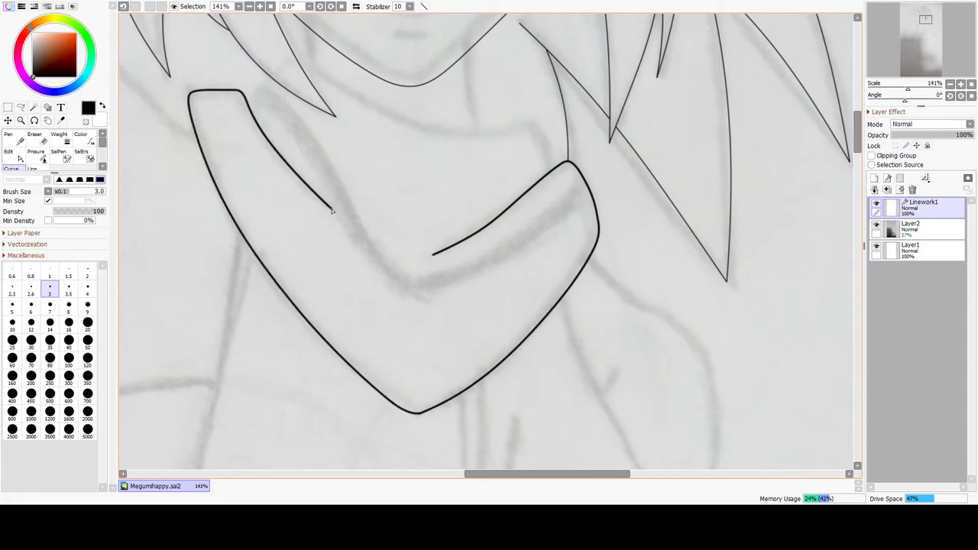
- Trace the scarf's upper neckline from the right-hand fold across the neck to the left-hand corner
left_click_drag(858, 151, 859, 141)
scroll(646, 302, "up", 1)
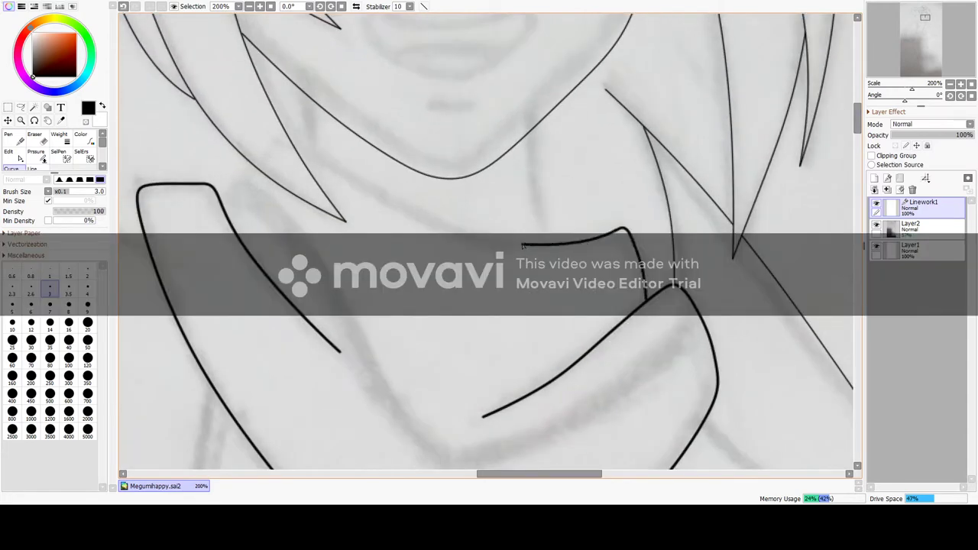
left_click(289, 133)
- Erase the neckline segments that overlap the pointed hair lock
key("e")
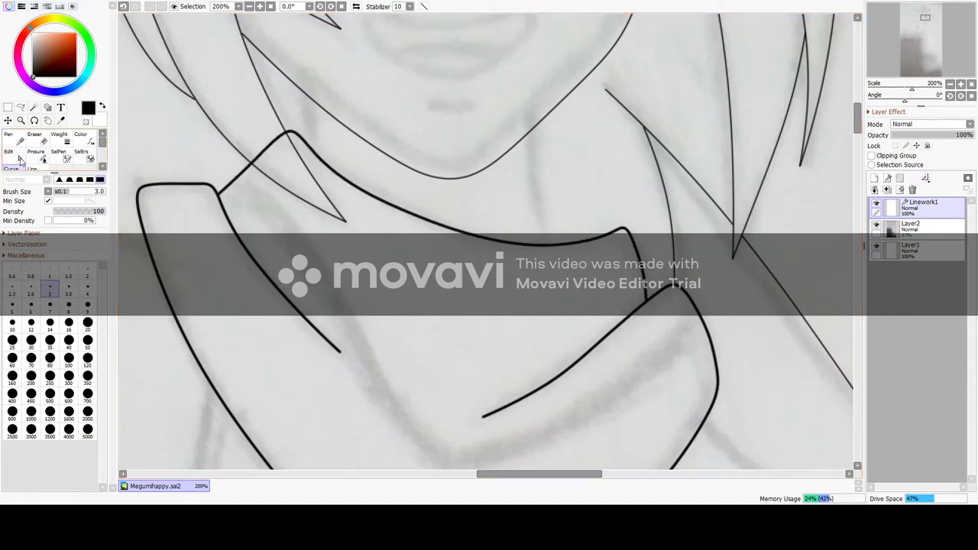
scroll(217, 196, "up", 4)
mouse_move(252, 168)
left_mouse_down()
mouse_move(285, 102)
mouse_move(322, 66)
mouse_move(366, 61)
left_mouse_up()
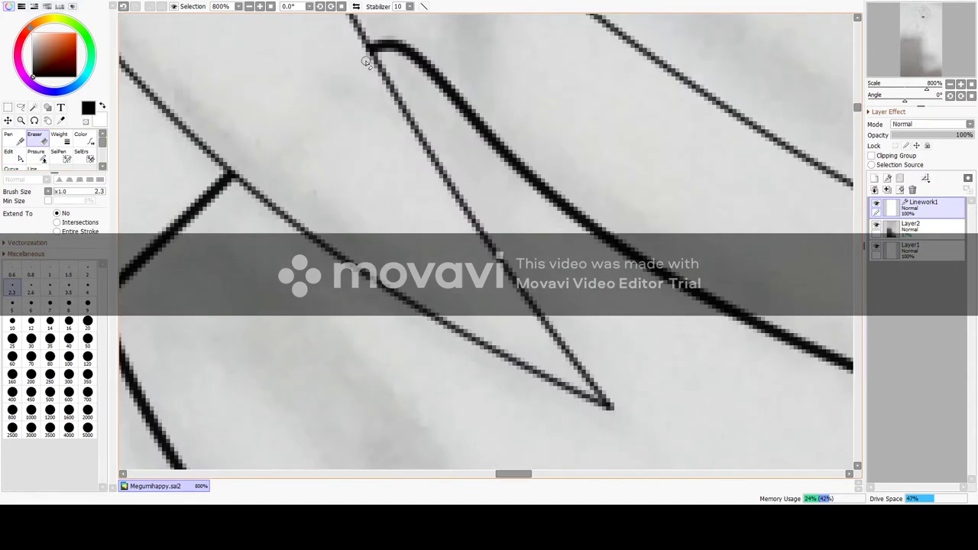
key("ctrl")
scroll(242, 184, "down", 4)
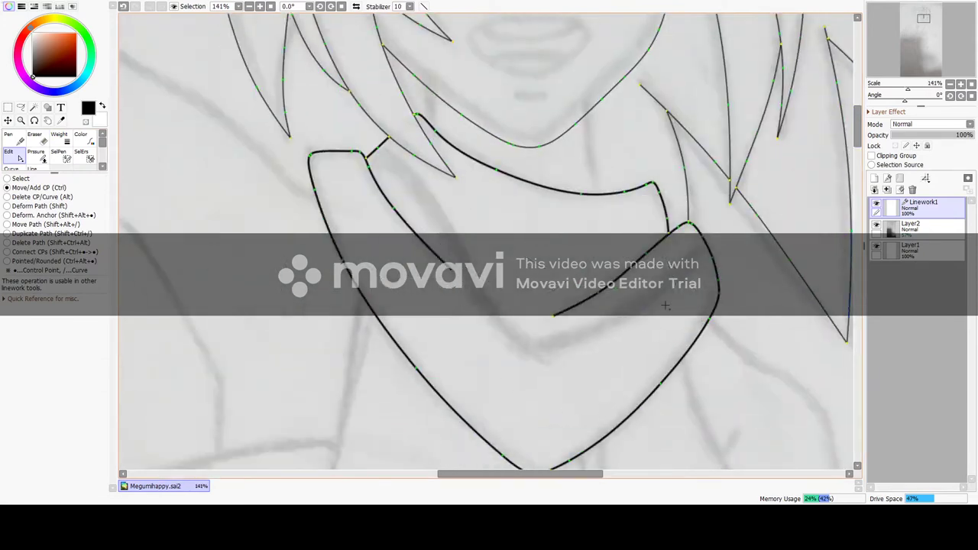
- Draw the two parallel inner fold lines across the front of the scarf
key("c")
mouse_move(726, 203)
left_mouse_down()
mouse_move(473, 343)
mouse_move(277, 80)
left_mouse_up()
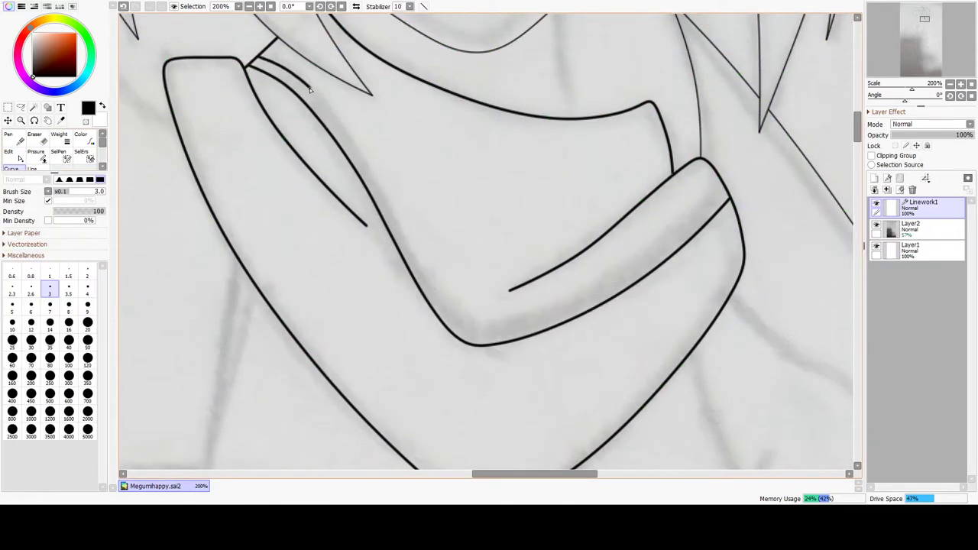
mouse_move(359, 153)
left_mouse_down()
mouse_move(426, 280)
mouse_move(471, 333)
mouse_move(566, 309)
mouse_move(657, 255)
mouse_move(709, 206)
left_mouse_up()
- Thin the scarf's outline, neckline and fold strokes with the Weight tool
left_click(58, 138)
left_click(262, 52)
left_click(563, 119)
left_click(662, 184)
left_click(356, 215)
scroll(386, 291, "down", 3)
scroll(387, 293, "up", 1)
left_click(376, 200)
left_click(365, 202)
- Draw the two neck lines between the jawline and the scarf's neckline
scroll(466, 67, "up", 2)
key("c")
scroll(466, 67, "up", 1)
left_click_drag(466, 67, 462, 243)
left_click_drag(249, 191, 255, 216)
left_click_drag(520, 242, 530, 373)
key("v")
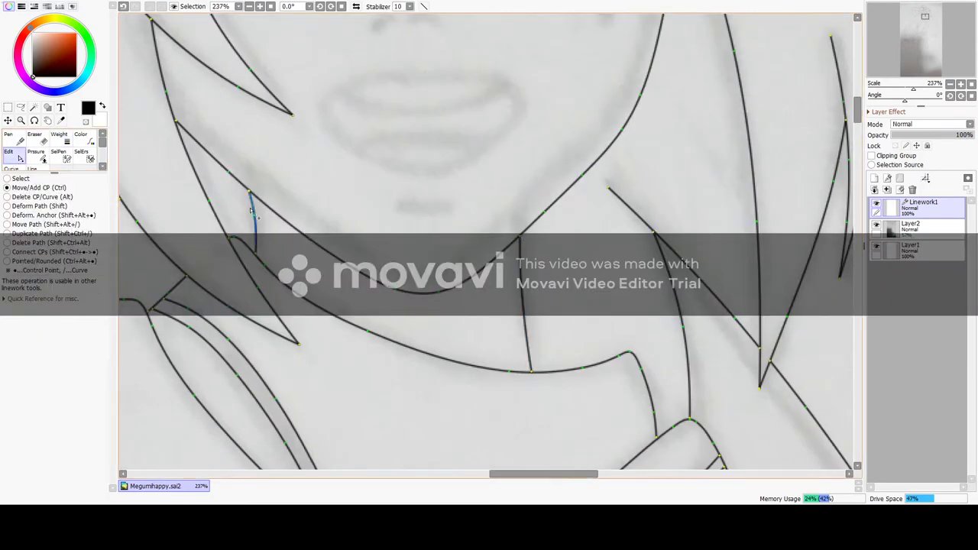
- Draw the rounded rectangular outline of the metal plate at the centre of the belt with the Curve tool
scroll(501, 237, "down", 6)
scroll(832, 199, "down", 3)
left_click_drag(794, 249, 794, 61)
scroll(513, 386, "up", 4)
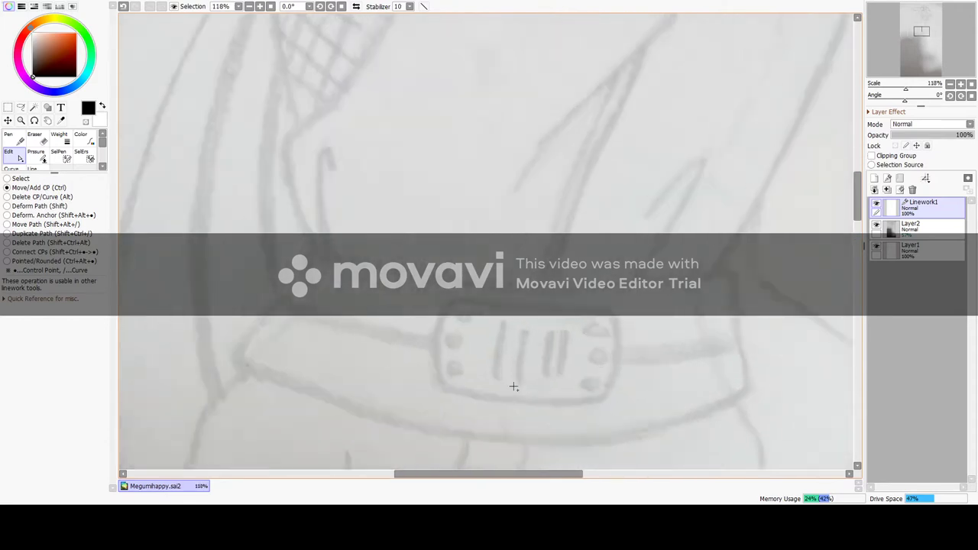
scroll(513, 386, "up", 2)
key("c")
left_click_drag(500, 369, 498, 272)
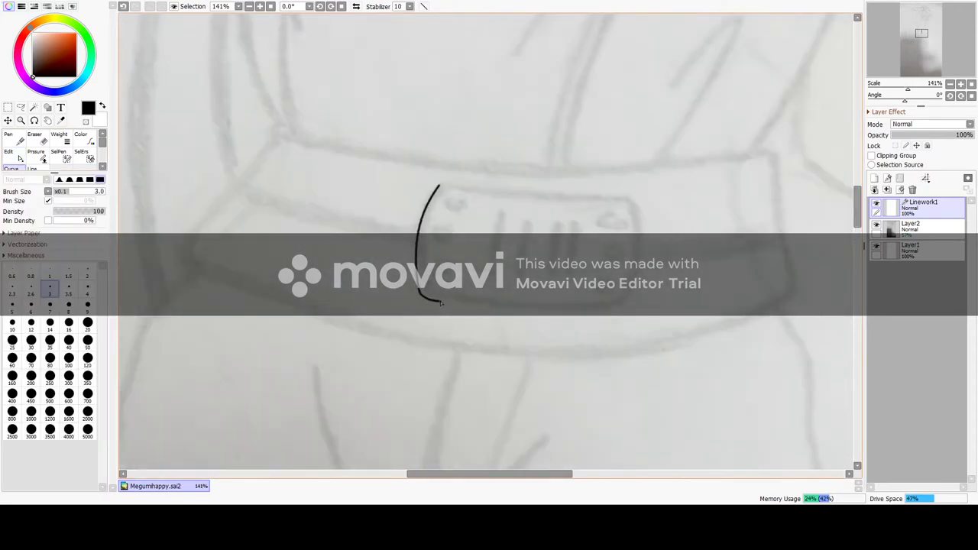
left_click_drag(619, 312, 624, 309)
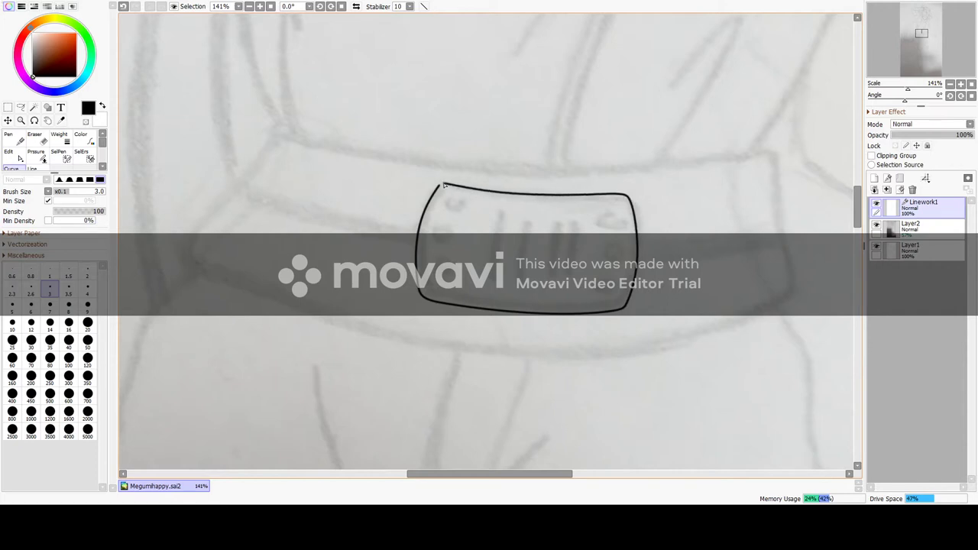
- Draw the belt's outer outline around the plate and the two parallel band lines running across it
mouse_move(771, 153)
left_mouse_down()
mouse_move(437, 168)
mouse_move(254, 139)
mouse_move(288, 132)
mouse_move(272, 131)
mouse_move(184, 258)
mouse_move(339, 325)
mouse_move(546, 358)
mouse_move(711, 338)
mouse_move(786, 260)
left_mouse_up()
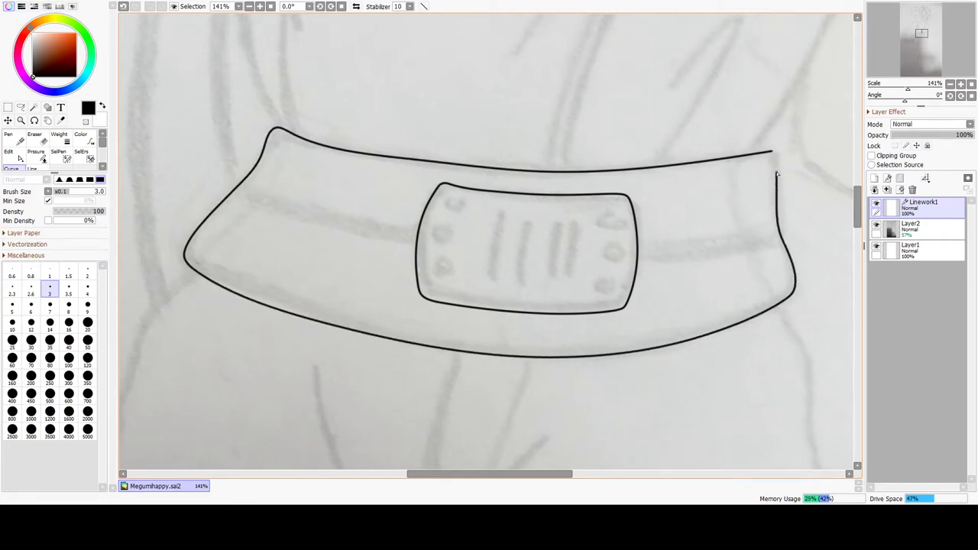
mouse_move(324, 229)
left_mouse_down()
mouse_move(269, 212)
mouse_move(391, 246)
mouse_move(711, 255)
mouse_move(780, 242)
mouse_move(580, 256)
mouse_move(407, 241)
mouse_move(276, 208)
mouse_move(232, 191)
left_mouse_up()
- Join the band lines to the plate's edges and erase the parts that run inside the plate
key("e")
scroll(405, 250, "up", 4)
left_click_drag(390, 220, 385, 232)
left_click_drag(388, 270, 647, 307)
left_click_drag(781, 273, 385, 227)
left_click(17, 158)
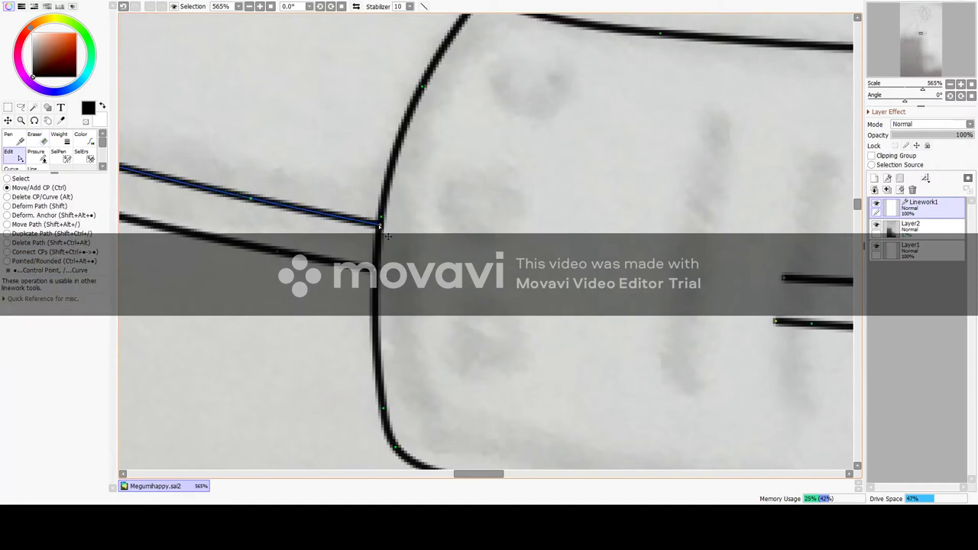
left_click(36, 138)
left_click_drag(478, 474, 511, 473)
mouse_move(307, 280)
left_mouse_down()
mouse_move(622, 288)
mouse_move(380, 290)
left_mouse_up()
left_click_drag(297, 323, 743, 334)
left_click_drag(775, 277, 610, 286)
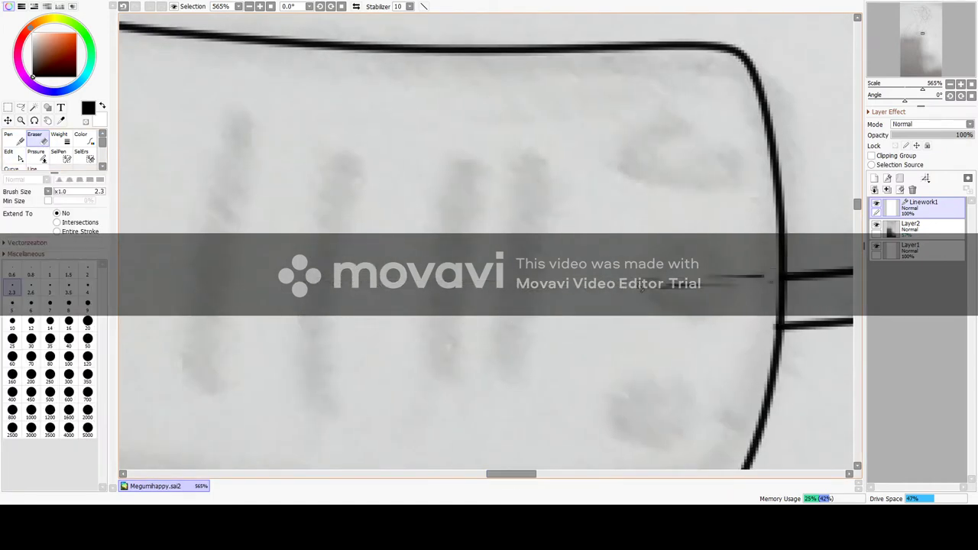
left_click(17, 156)
mouse_move(495, 474)
left_mouse_down()
mouse_move(513, 474)
mouse_move(454, 470)
mouse_move(472, 471)
left_mouse_up()
scroll(515, 283, "down", 5)
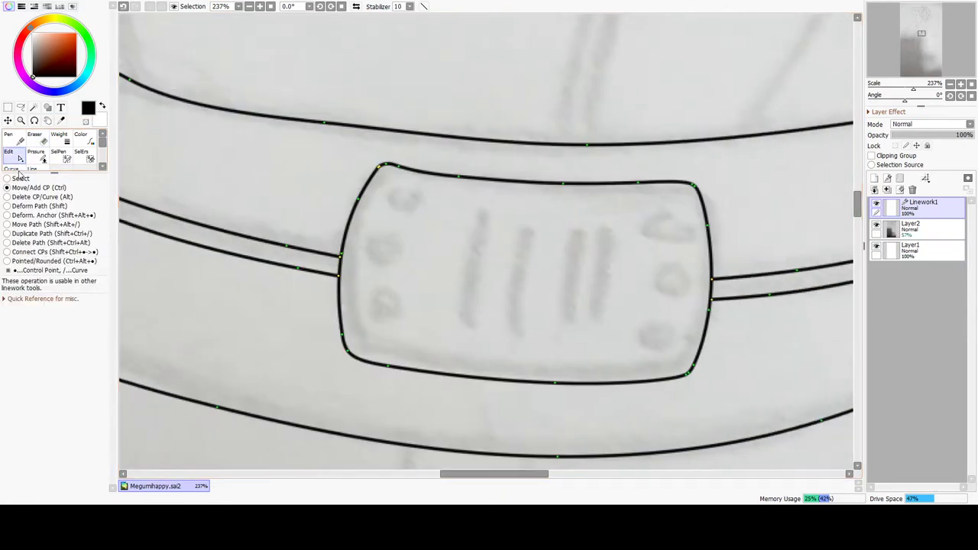
- Draw six small rivet circles on the plate, three along each short side
left_click(19, 167)
scroll(466, 291, "up", 2)
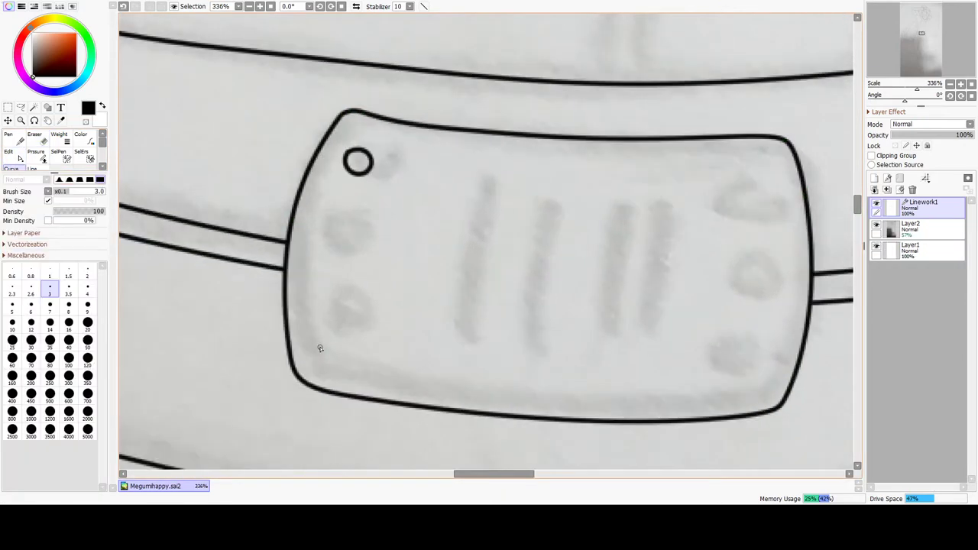
left_click_drag(496, 479, 507, 479)
left_click_drag(659, 160, 645, 165)
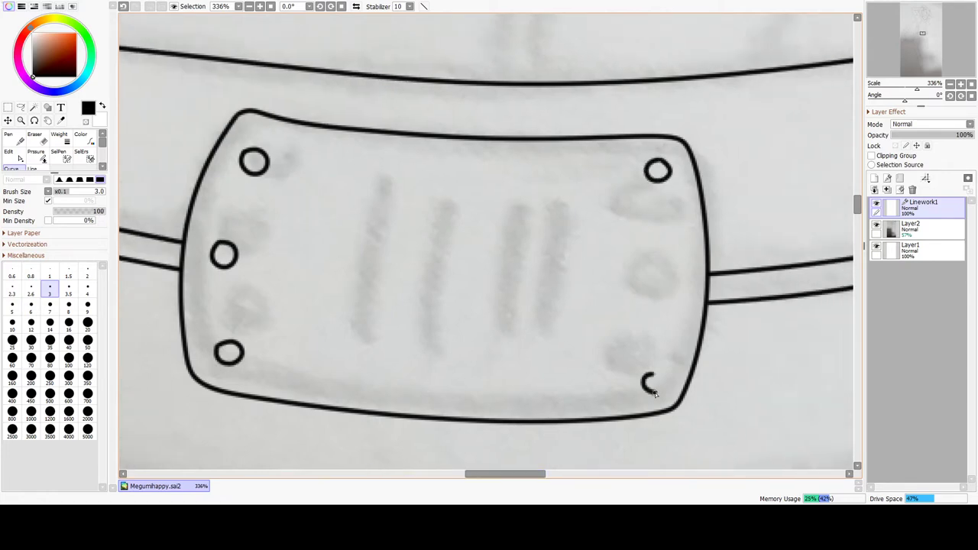
- Draw four narrow vertical bars side by side in the middle of the plate
mouse_move(377, 186)
left_mouse_down()
mouse_move(355, 334)
mouse_move(368, 345)
left_mouse_up()
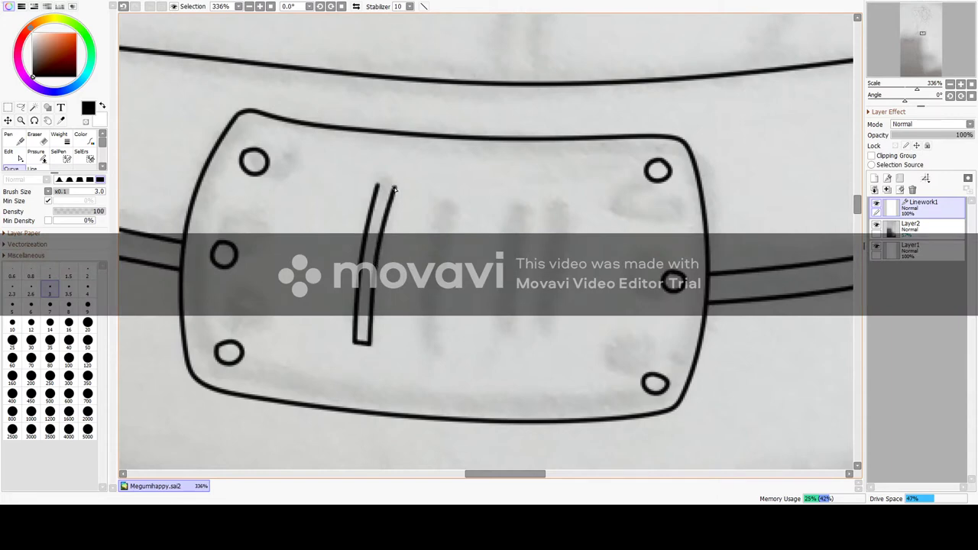
mouse_move(431, 348)
left_mouse_down()
mouse_move(448, 228)
mouse_move(440, 197)
left_mouse_up()
mouse_move(484, 246)
left_mouse_down()
mouse_move(492, 350)
mouse_move(504, 201)
left_mouse_up()
double_click(500, 200)
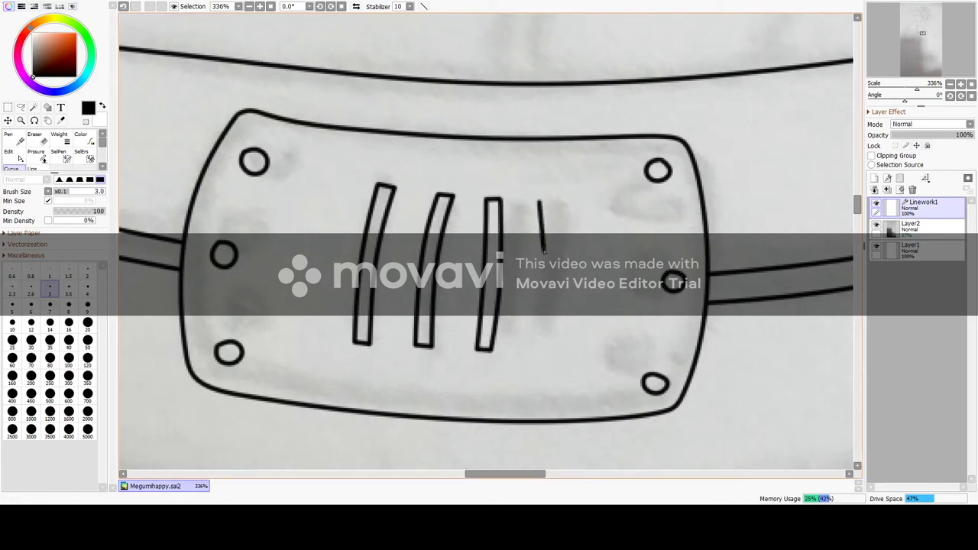
left_click_drag(544, 249, 533, 351)
left_click(562, 267)
left_click(557, 199)
double_click(540, 202)
- Thin the strokes of the belt, plate, rivets, bars and band lines to 1.5 with the Weight tool
scroll(365, 298, "down", 7)
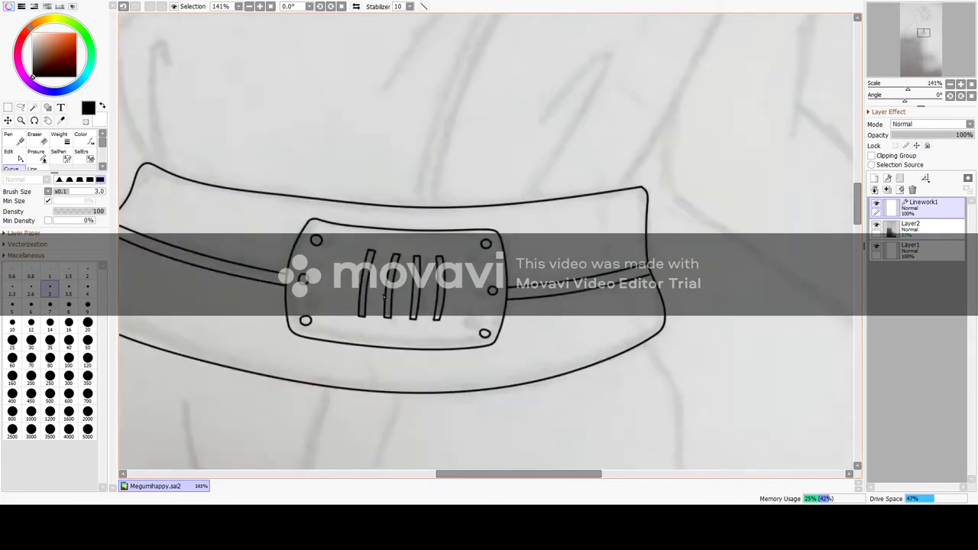
left_click(59, 138)
left_click_drag(241, 215, 351, 275)
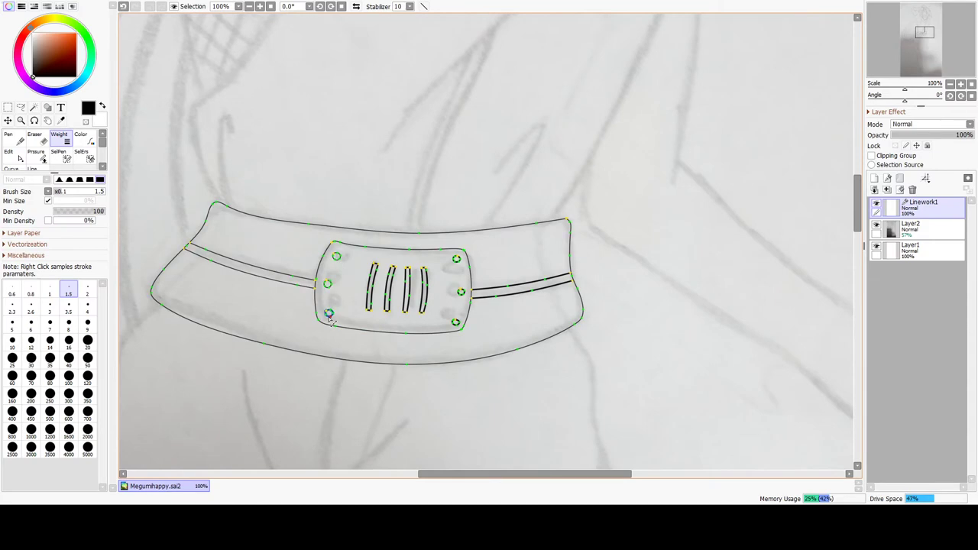
scroll(388, 313, "up", 8)
mouse_move(388, 313)
left_mouse_down()
mouse_move(678, 297)
mouse_move(761, 221)
left_mouse_up()
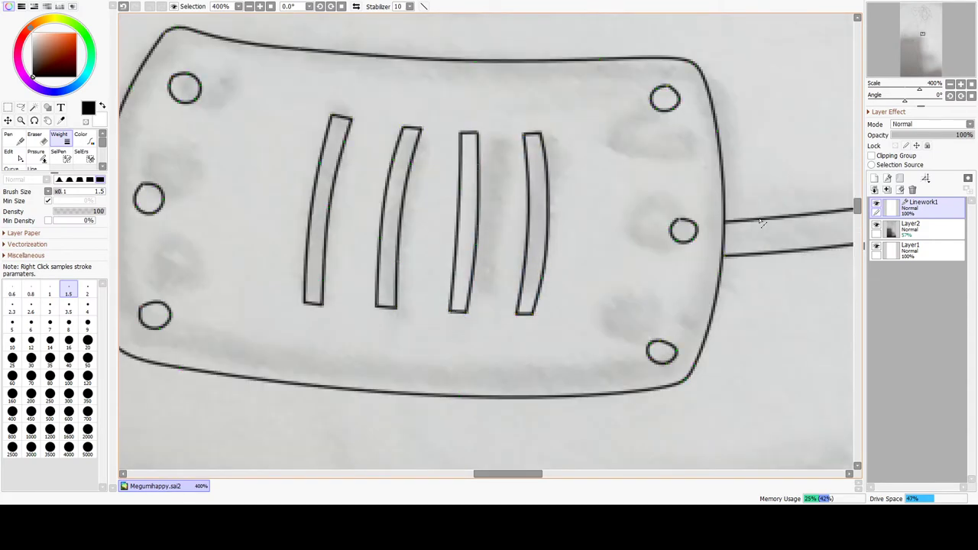
- Trace the torso's side edge from the scarf to the belt next to the mesh patch, and the small hooked folds above the belt
scroll(606, 246, "down", 11)
left_click_drag(594, 288, 594, 438)
left_click(11, 168)
scroll(472, 69, "up", 2)
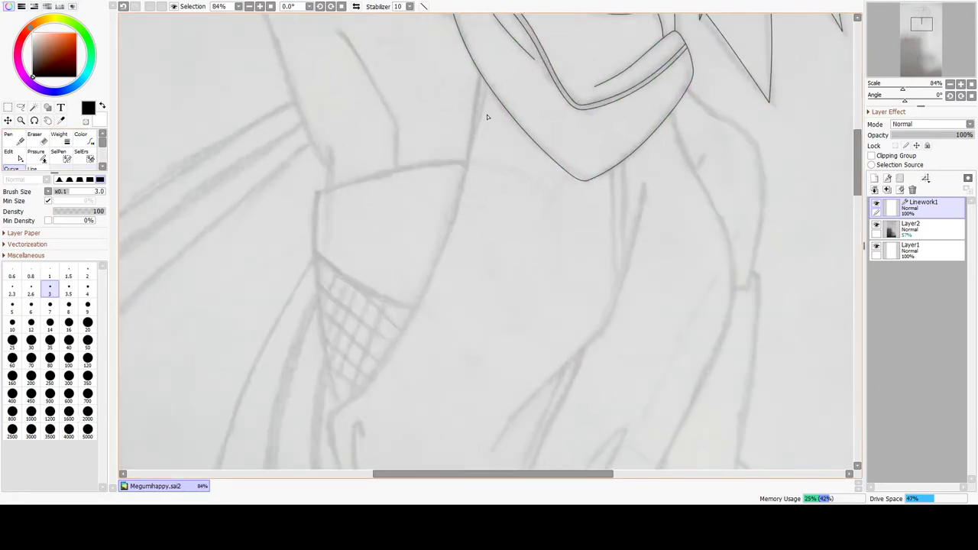
mouse_move(479, 75)
left_mouse_down()
mouse_move(483, 133)
mouse_move(486, 49)
mouse_move(405, 317)
mouse_move(330, 419)
left_mouse_up()
scroll(486, 49, "up", 1)
left_click(330, 419)
left_click(295, 436)
left_click_drag(857, 169, 857, 210)
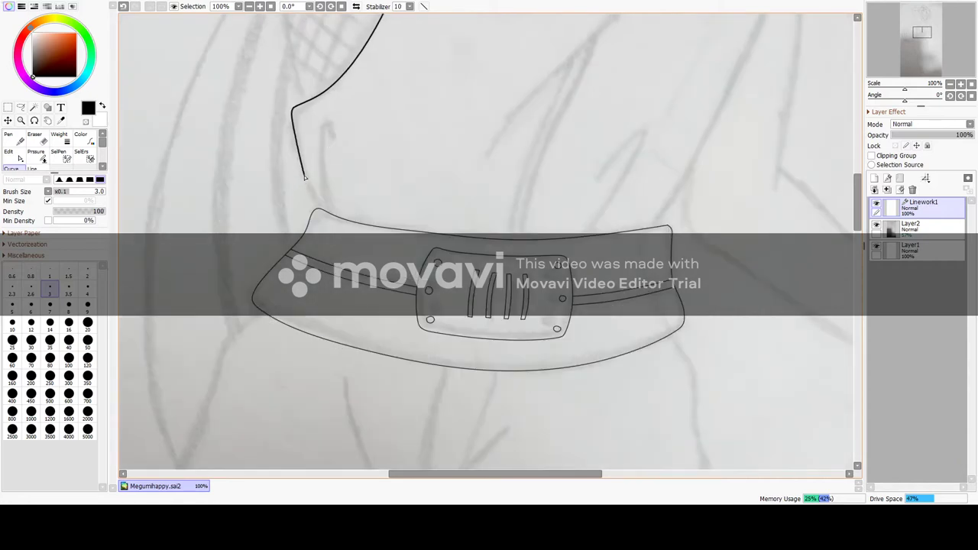
double_click(320, 210)
double_click(581, 238)
- Draw the curved diagonal fold down the chest and the two parallel opening lines below the scarf
scroll(779, 182, "down", 1)
left_click_drag(858, 199, 859, 171)
left_click_drag(701, 119, 697, 151)
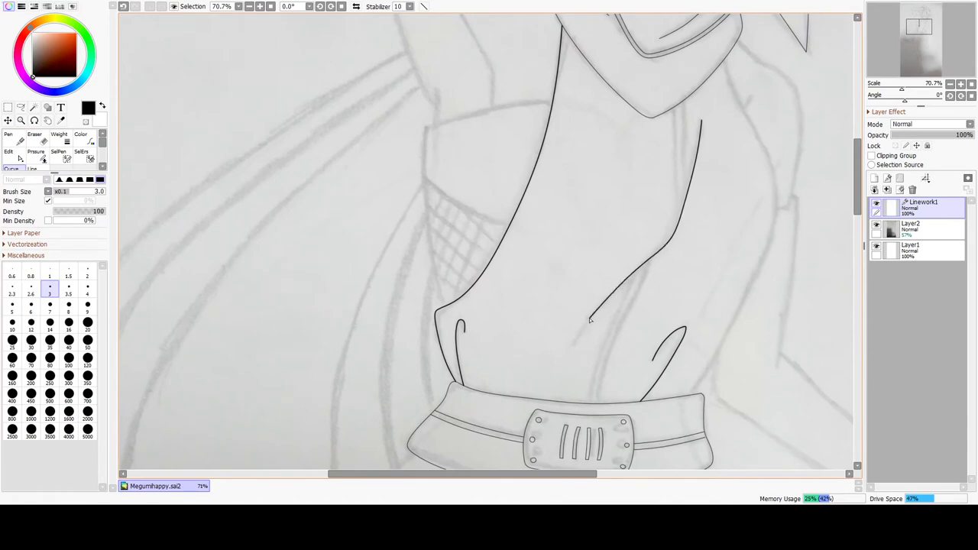
scroll(574, 347, "up", 4)
left_click_drag(561, 61, 566, 111)
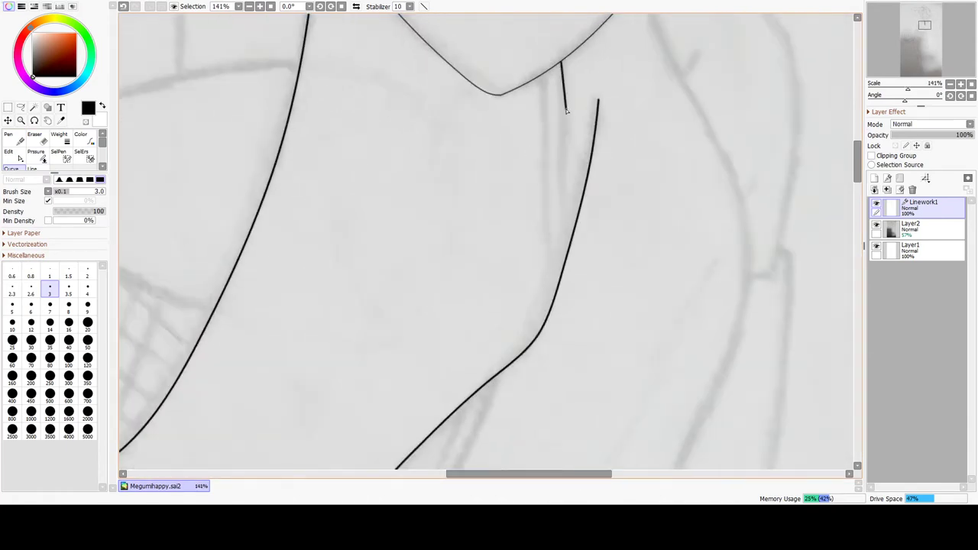
left_click_drag(545, 75, 552, 246)
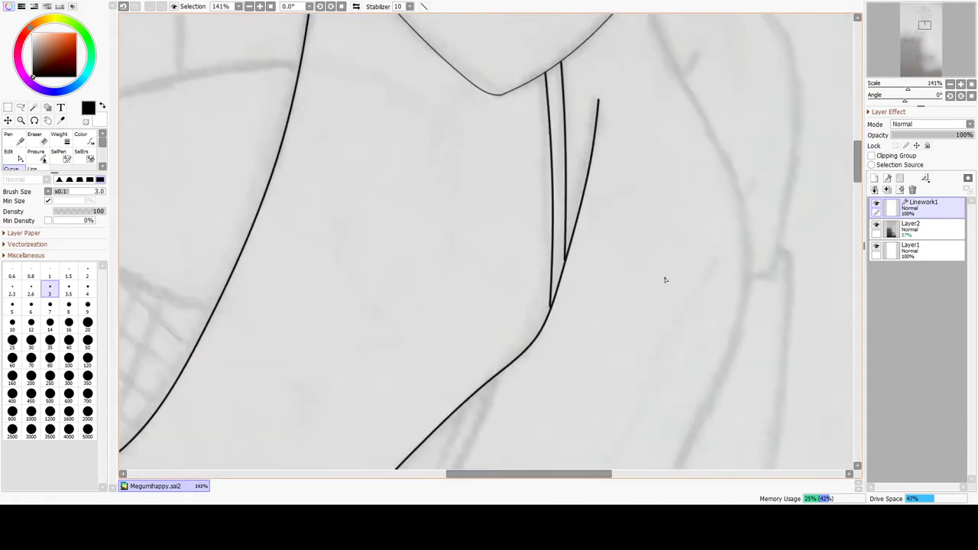
- Draw the two parallel opening lines from the diagonal chest fold down to the belt
scroll(385, 393, "down", 5)
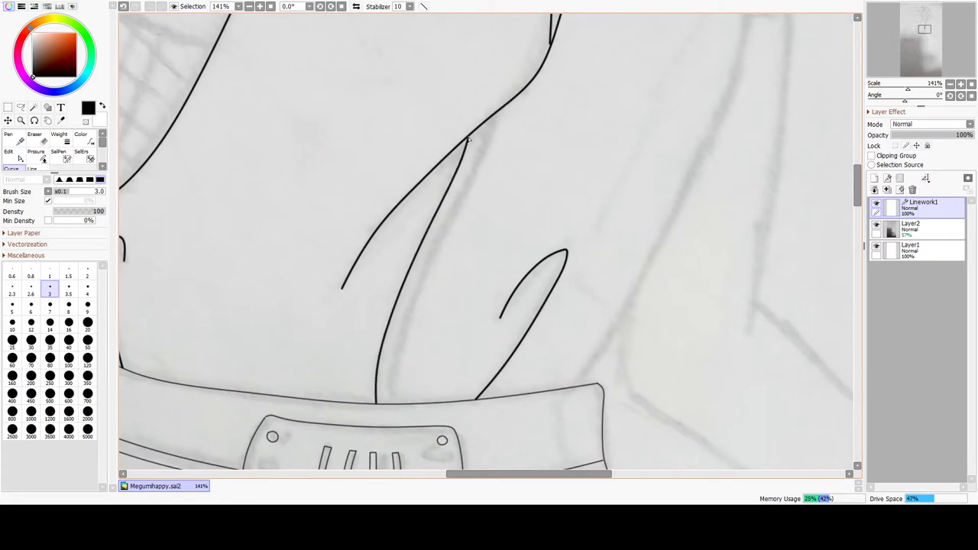
mouse_move(392, 405)
left_mouse_down()
mouse_move(407, 327)
mouse_move(495, 113)
left_mouse_up()
scroll(596, 116, "down", 2)
scroll(596, 116, "down", 4)
- Draw the torso's opposite side edge from the scarf down to the end of the belt and check its curve points
scroll(600, 35, "up", 5)
left_click_drag(600, 69, 600, 39)
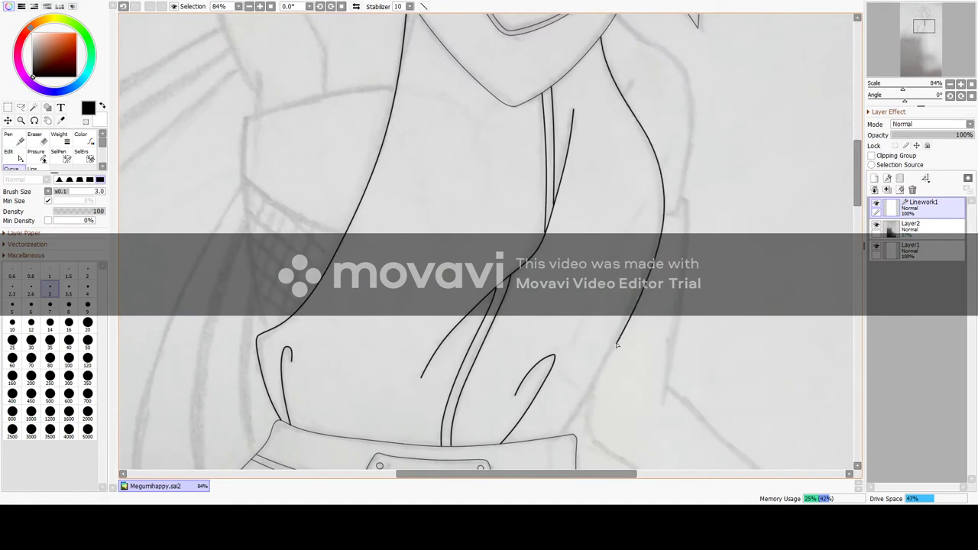
key("ctrl")
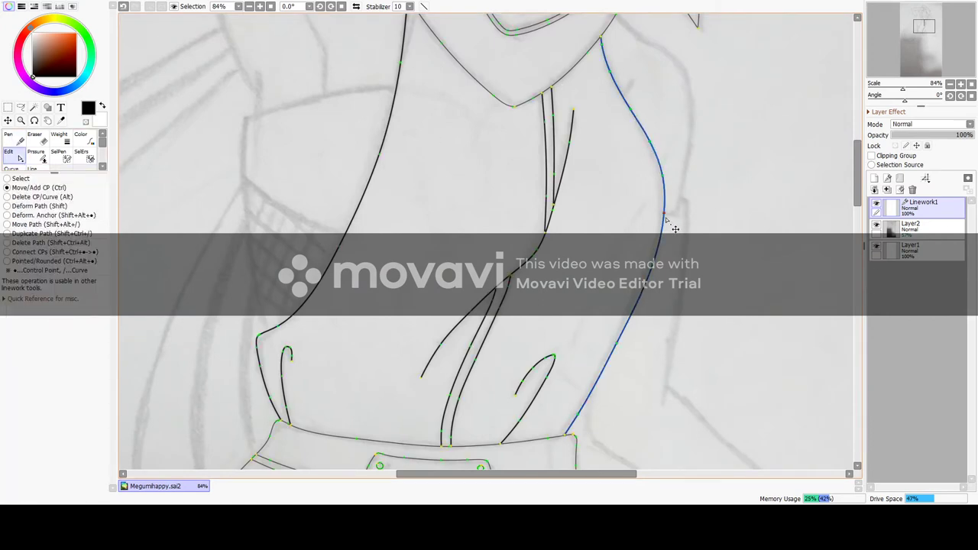
- Thin the torso's side edges, folds and opening lines to 1.5 with the Weight tool
scroll(638, 122, "down", 2)
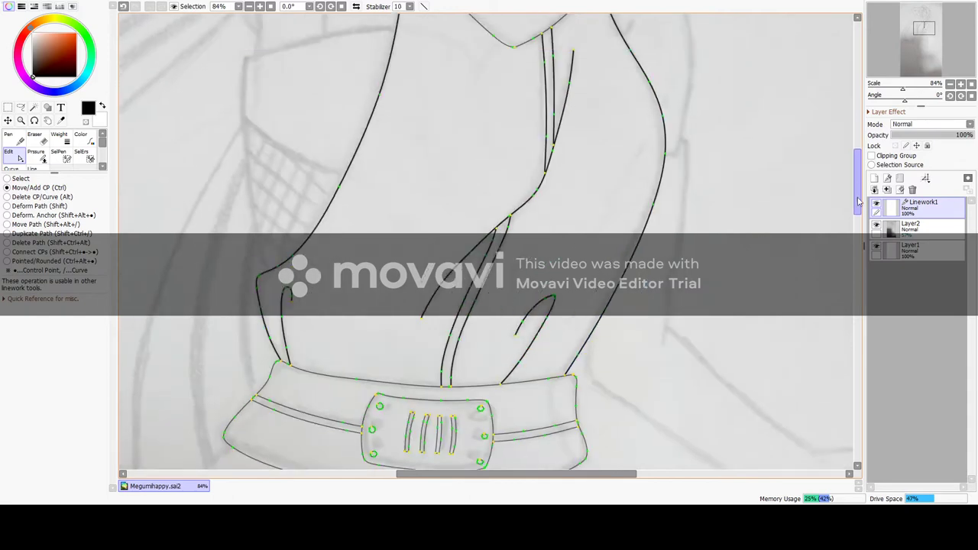
scroll(209, 148, "up", 1)
left_click(59, 139)
left_click_drag(249, 313, 333, 359)
scroll(524, 357, "down", 5)
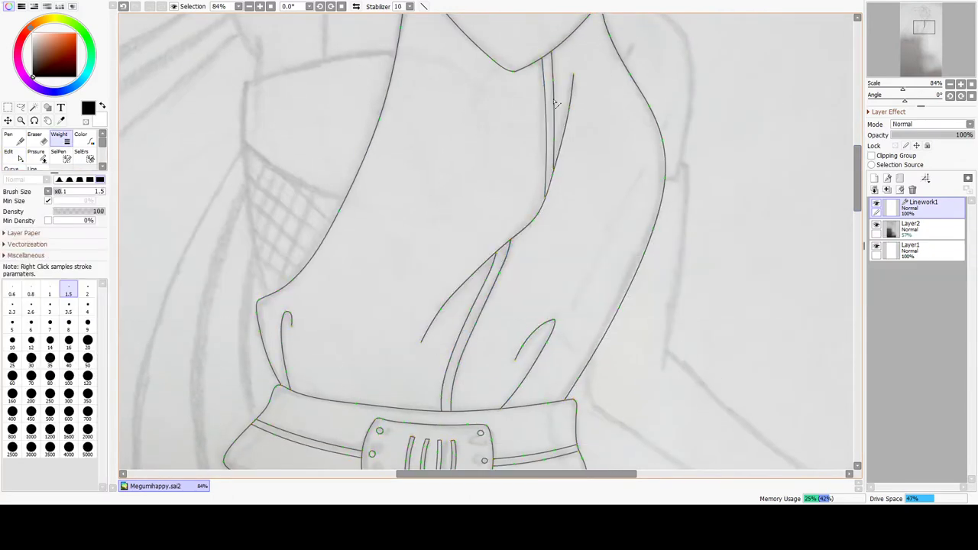
- Draw the outline of the side panel beside the torso and the curved upper edge of the mesh patch
key("n")
left_click(876, 227)
left_click(876, 226)
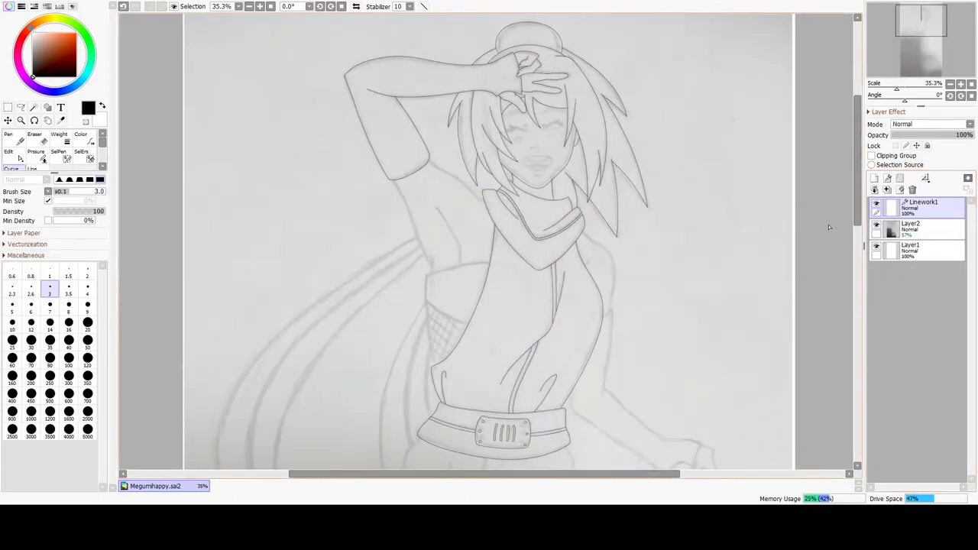
scroll(500, 240, "up", 5)
scroll(500, 240, "up", 1)
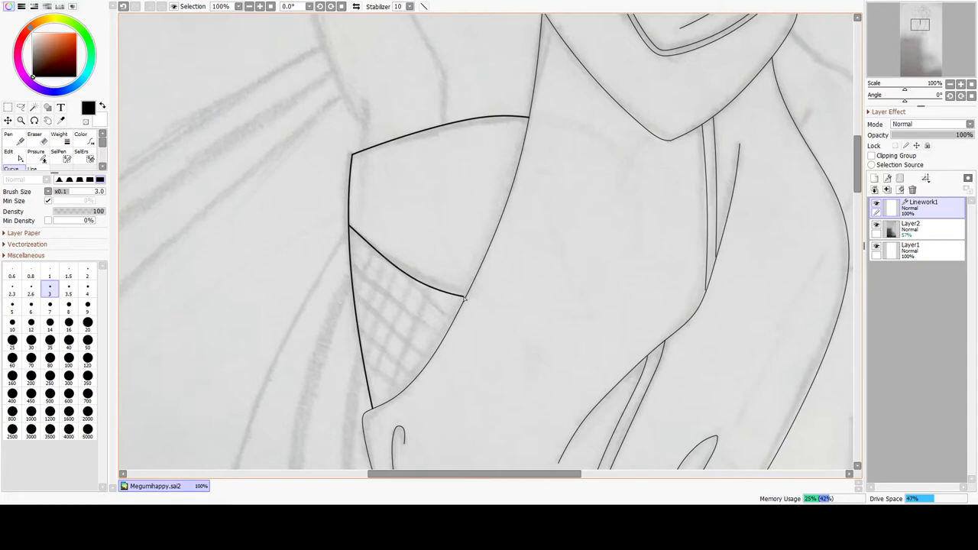
double_click(465, 297)
- Thin the side panel's outline and the mesh patch's upper edge to 1.5 with the Weight tool
scroll(440, 153, "down", 4)
left_click(58, 138)
left_click(409, 149)
left_click(396, 184)
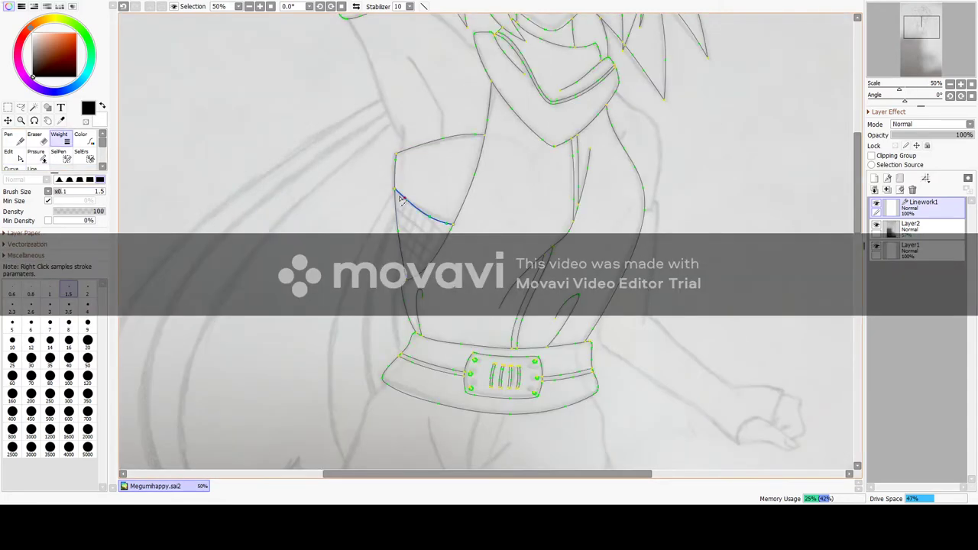
left_click(401, 201)
scroll(393, 152, "up", 8)
- Draw the outer edge of the lowered arm's sleeve beside the torso, down to the start of the forearm
scroll(611, 148, "down", 6)
left_click_drag(513, 331, 218, 336)
scroll(614, 246, "up", 5)
key("c")
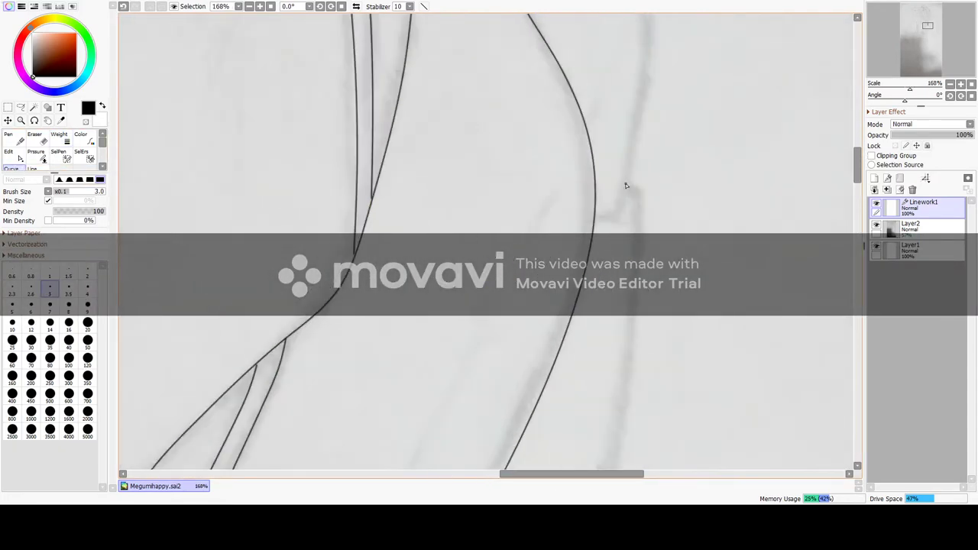
left_click(640, 197)
left_click_drag(856, 174, 856, 204)
scroll(812, 181, "down", 2)
left_click(692, 173)
double_click(655, 388)
- Draw the forearm's upper edge from the sleeve to the wrist, continuing over the back of the hand to the glove's edge
left_click_drag(526, 477, 576, 477)
left_click_drag(856, 200, 856, 210)
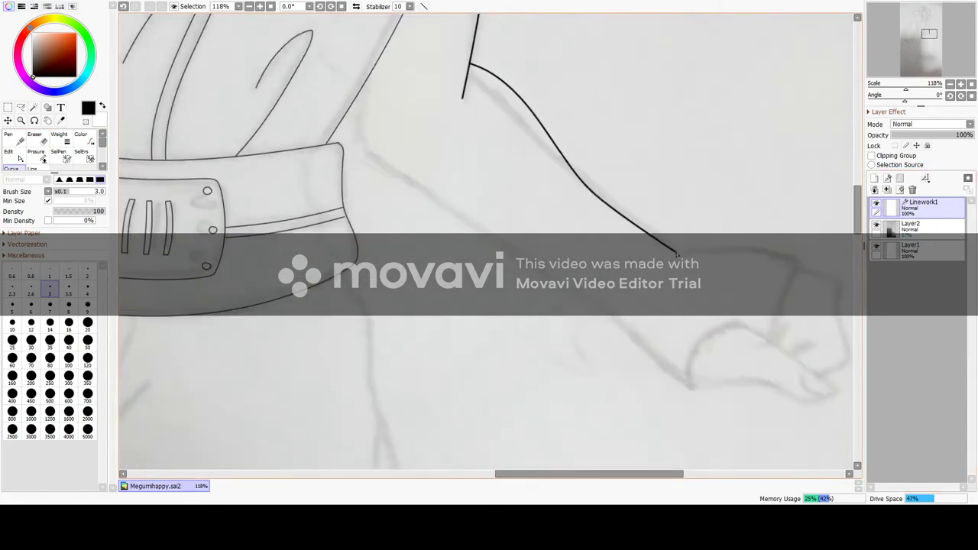
left_click_drag(707, 256, 795, 262)
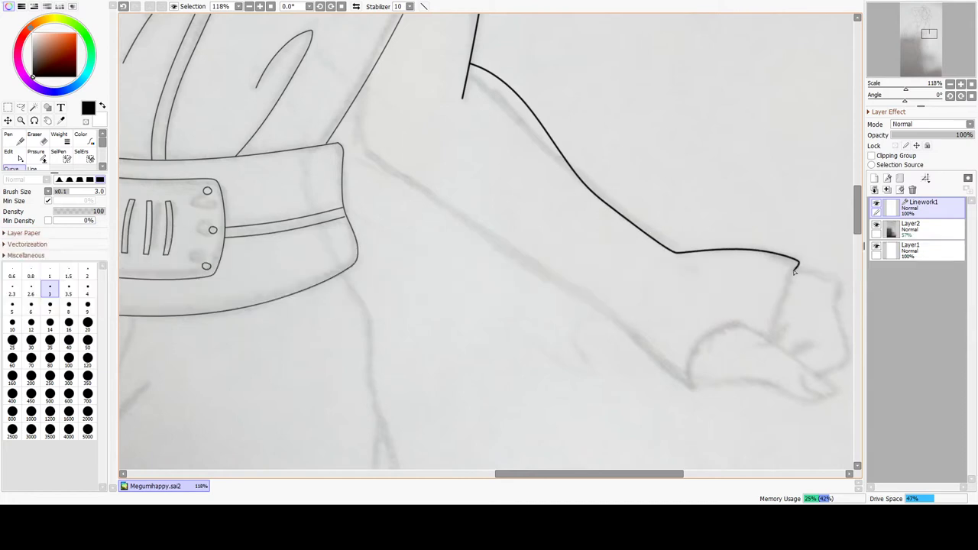
double_click(767, 339)
- Adjust the control points at the start of the forearm's upper edge to follow the sketch
left_click(14, 155)
left_click_drag(470, 64, 478, 75)
left_click_drag(510, 92, 514, 102)
left_click_drag(857, 210, 857, 216)
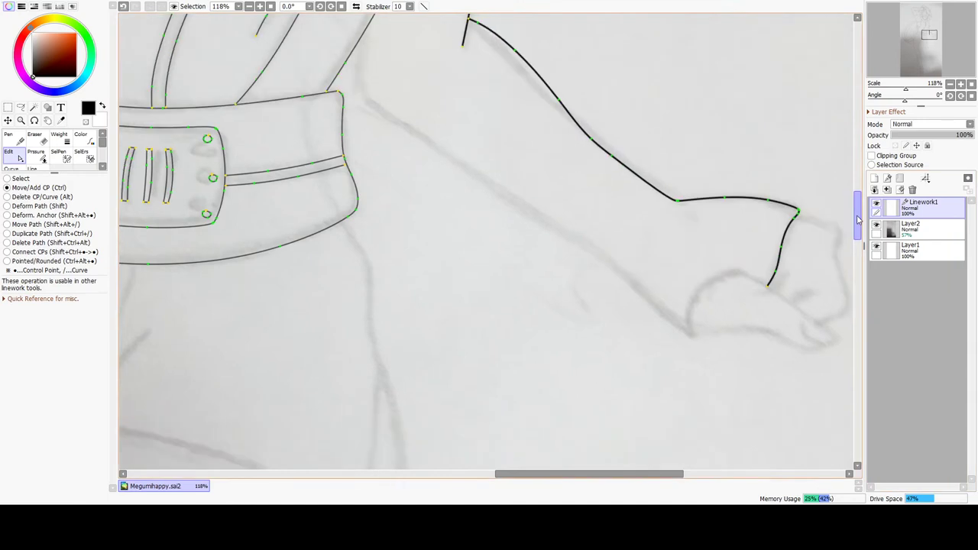
- Draw the curved glove opening around the base of the thumb down to the pointed corner at the wrist
left_click(12, 168)
left_click_drag(546, 474, 584, 474)
scroll(567, 339, "up", 3)
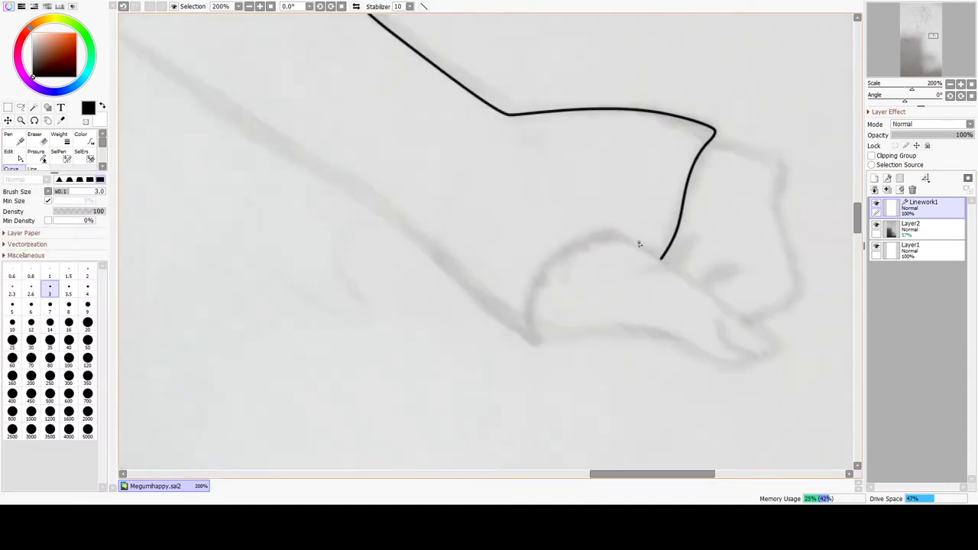
mouse_move(567, 252)
left_mouse_down()
mouse_move(540, 277)
mouse_move(534, 337)
left_mouse_up()
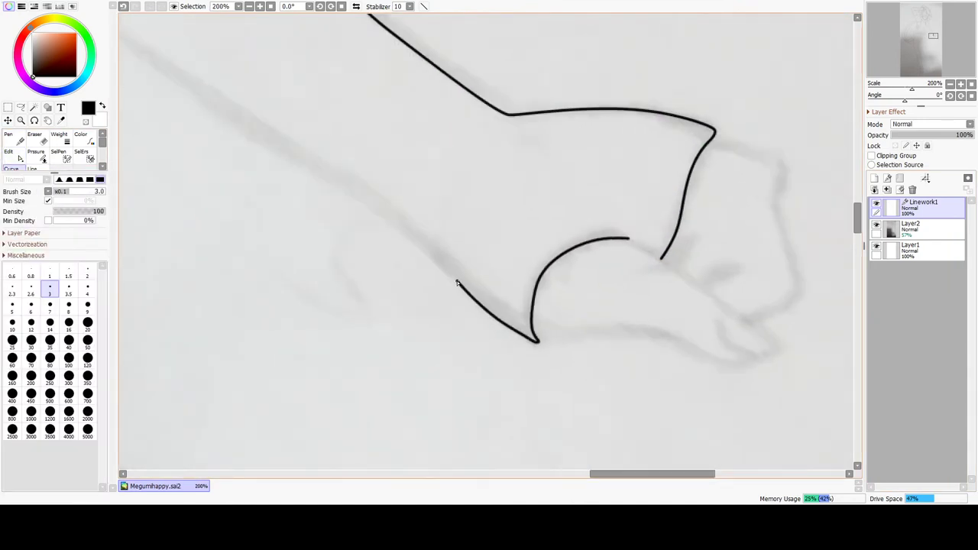
- Continue the line along the forearm's underside and around the elbow up to the torso's side edge
left_click(364, 186)
scroll(690, 301, "down", 3)
left_click(434, 201)
left_click(344, 143)
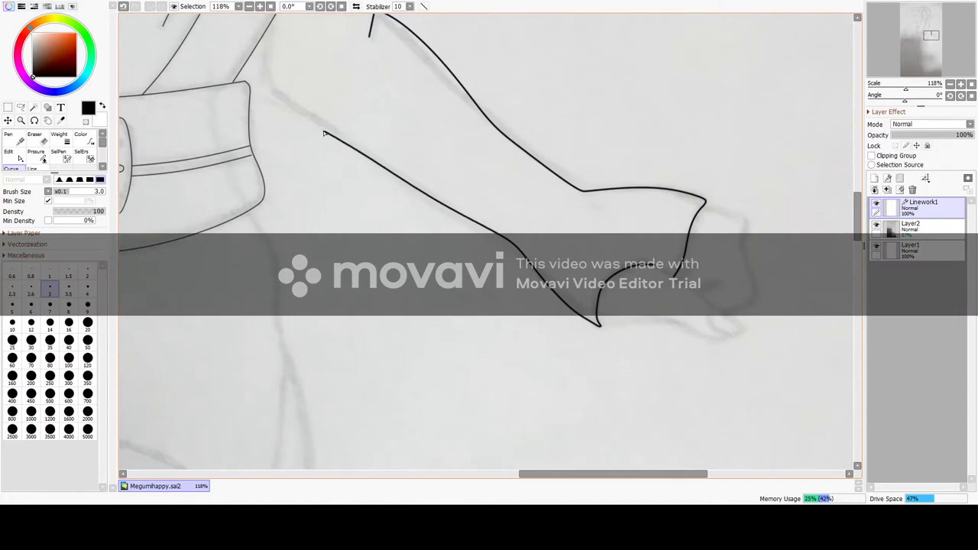
left_click(272, 88)
left_click_drag(857, 233, 857, 220)
scroll(857, 220, "up", 2)
left_click_drag(269, 258, 263, 216)
double_click(264, 211)
left_click(14, 155)
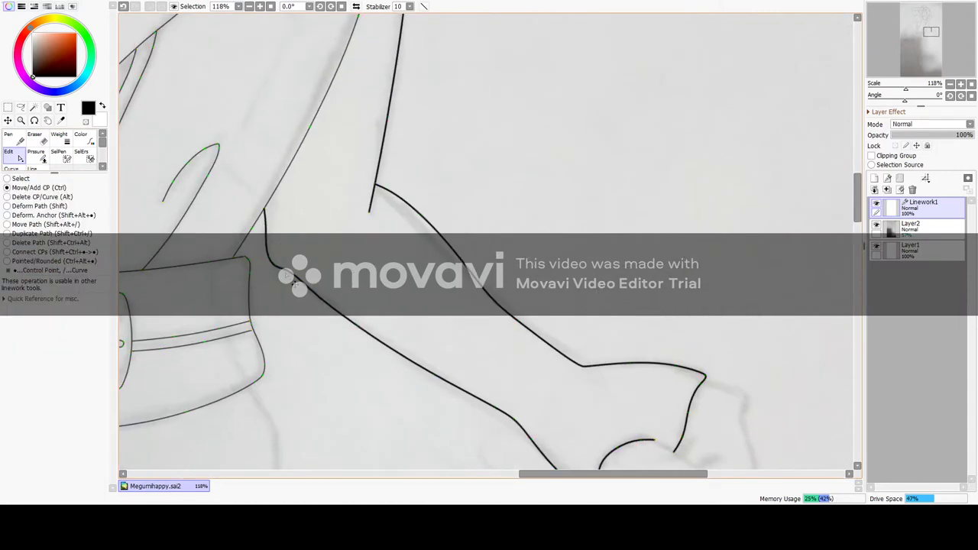
- Thin the forearm outlines and the glove opening lines to a line weight of 1.5
mouse_move(857, 203)
left_mouse_down()
mouse_move(857, 232)
mouse_move(857, 191)
mouse_move(857, 225)
left_mouse_up()
left_click(59, 138)
left_click(415, 86)
left_click(520, 52)
scroll(573, 321, "down", 4)
left_click(481, 136)
- Draw the thumb's upper and lower edges with its rounded tip, and the hand's outer edge from the glove to the thumb
left_click(12, 168)
scroll(649, 425, "up", 9)
scroll(857, 223, "down", 3)
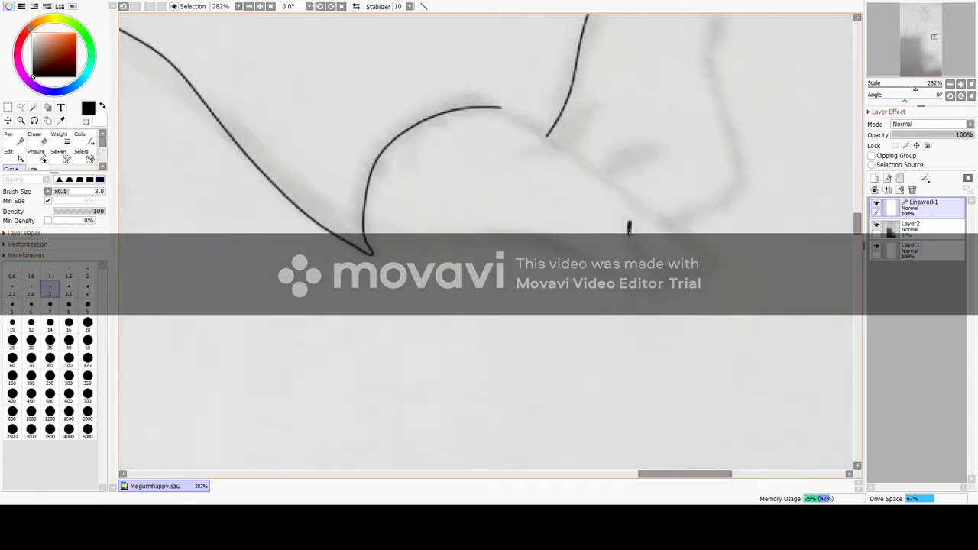
left_click_drag(637, 211, 500, 112)
mouse_move(682, 275)
left_mouse_down()
mouse_move(641, 284)
mouse_move(498, 232)
mouse_move(404, 252)
left_mouse_up()
scroll(838, 242, "up", 3)
mouse_move(621, 70)
left_mouse_down()
mouse_move(720, 106)
mouse_move(713, 146)
mouse_move(743, 274)
mouse_move(703, 319)
mouse_move(672, 329)
left_mouse_up()
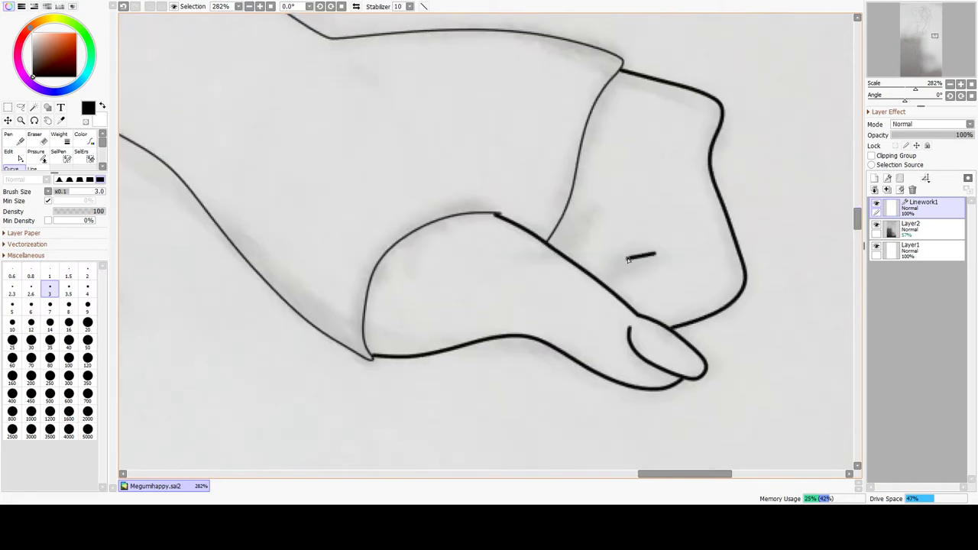
- Add the short curved crease inside the hand, ending at the thumb's upper edge
left_click(599, 212)
left_click(567, 251)
scroll(689, 262, "down", 5)
left_click(122, 6)
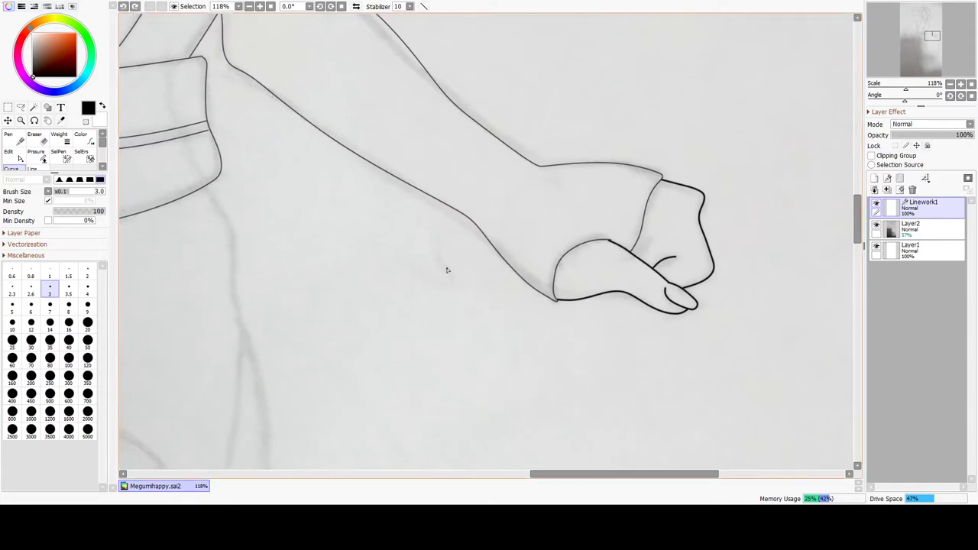
- Thin the thumb, hand outline and palm crease lines to a line weight of 1.5
left_click(66, 144)
left_click(634, 298)
left_click(693, 300)
left_click(646, 262)
left_click(663, 261)
left_click(697, 190)
scroll(724, 332, "down", 3)
- Adjust the control points along the hand's outer edge to follow the sketch
scroll(724, 276, "up", 7)
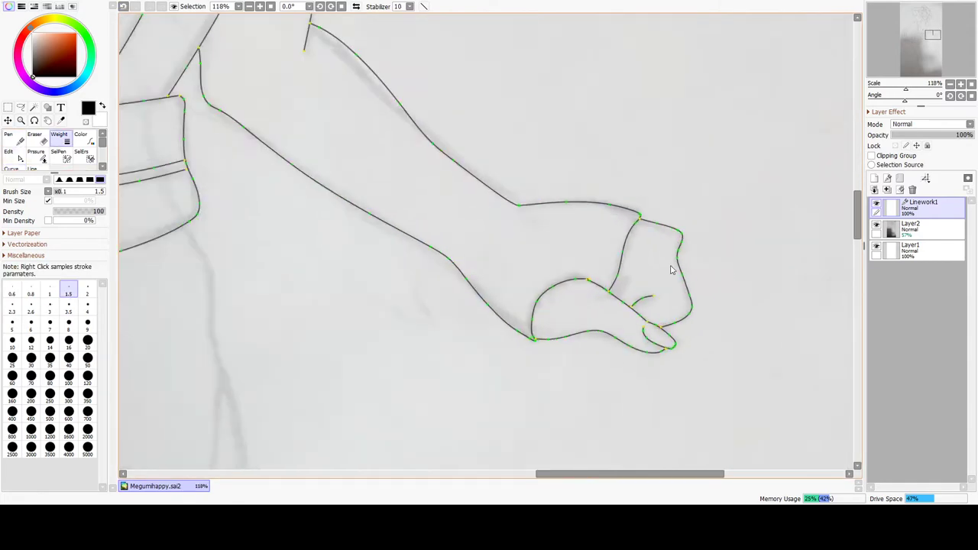
left_click(17, 156)
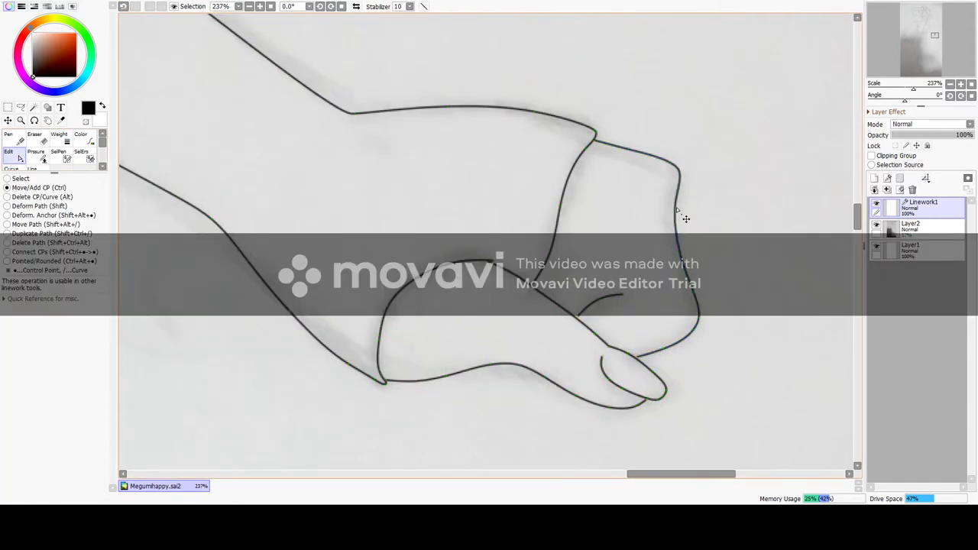
scroll(685, 215, "down", 11)
- Draw the shoulder and upper-arm edge from the scarf down to the sleeve, plus the short crease beside the torso edge
scroll(451, 65, "up", 6)
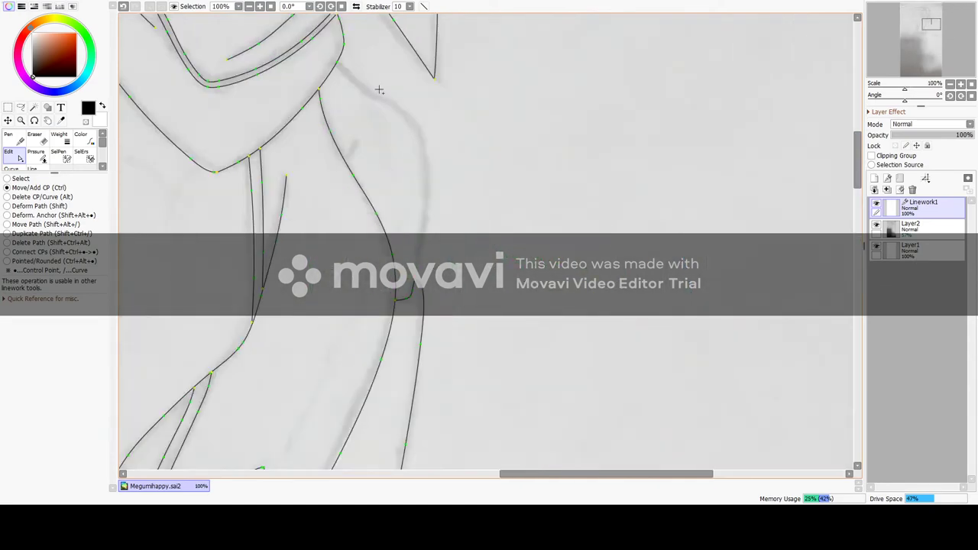
left_click(11, 168)
scroll(337, 61, "up", 1)
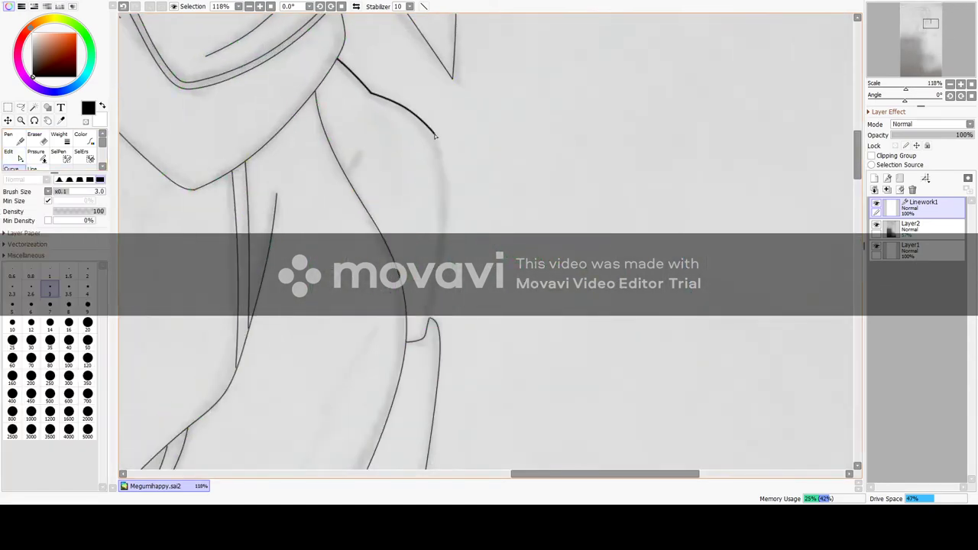
left_click(357, 165)
double_click(348, 176)
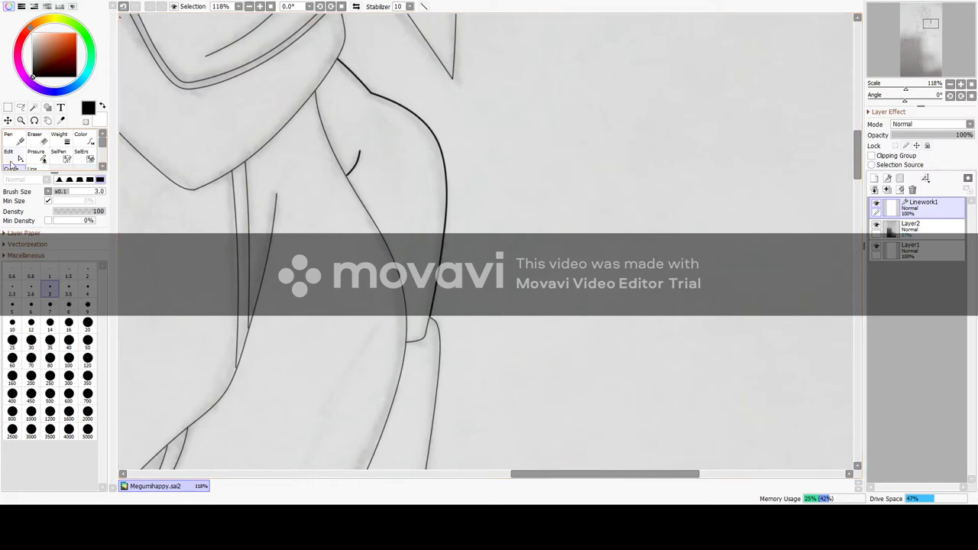
- Thin the new shoulder outline and the short crease to match the other lines
left_click(60, 138)
left_click(359, 81)
left_click(355, 166)
- Draw the raised arm's inner edge from the scarf up to the corner of the arm's cuff
scroll(487, 207, "down", 2)
left_click_drag(535, 473, 425, 473)
left_click_drag(857, 168, 857, 148)
key("n")
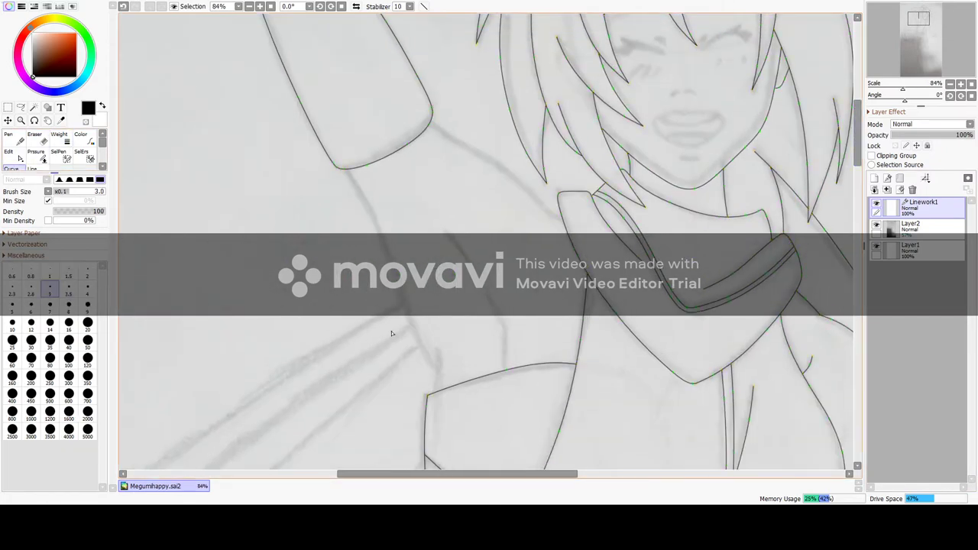
left_click_drag(437, 350, 439, 369)
key("ctrl+z")
scroll(454, 387, "up", 3)
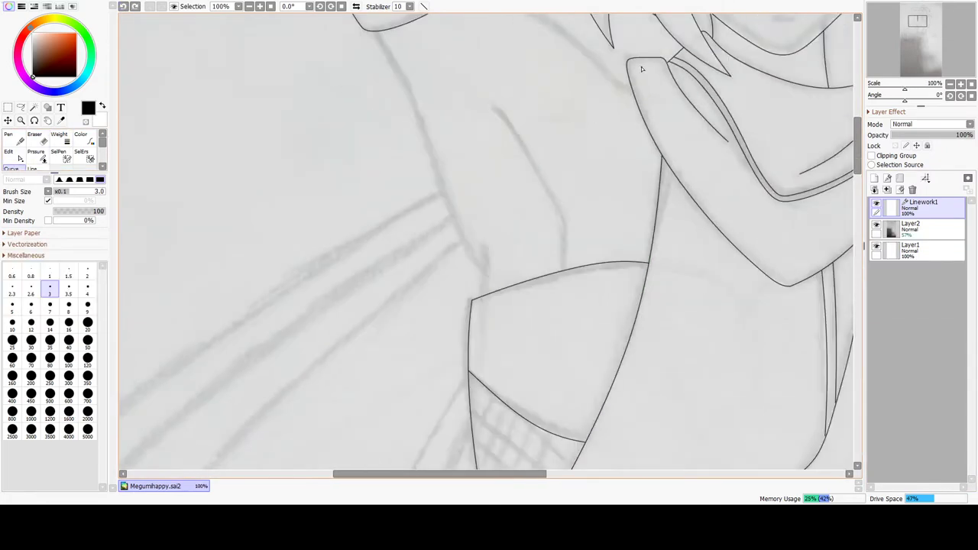
scroll(598, 74, "up", 3)
left_click_drag(598, 234, 418, 103)
- Draw the raised arm's outer edge from the cuff down to the torso corner, adding the armpit and shoulder creases
left_click(333, 296)
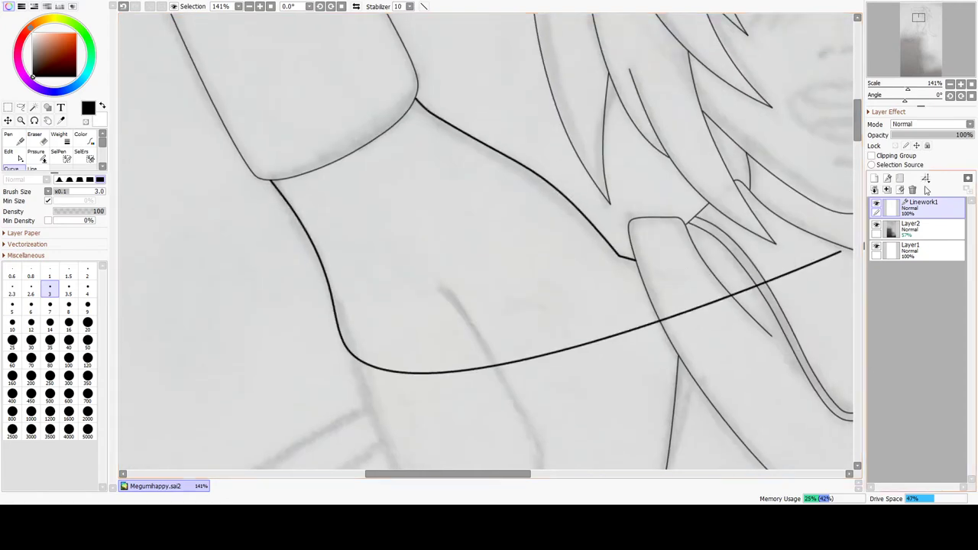
left_click(857, 245)
left_click(373, 193)
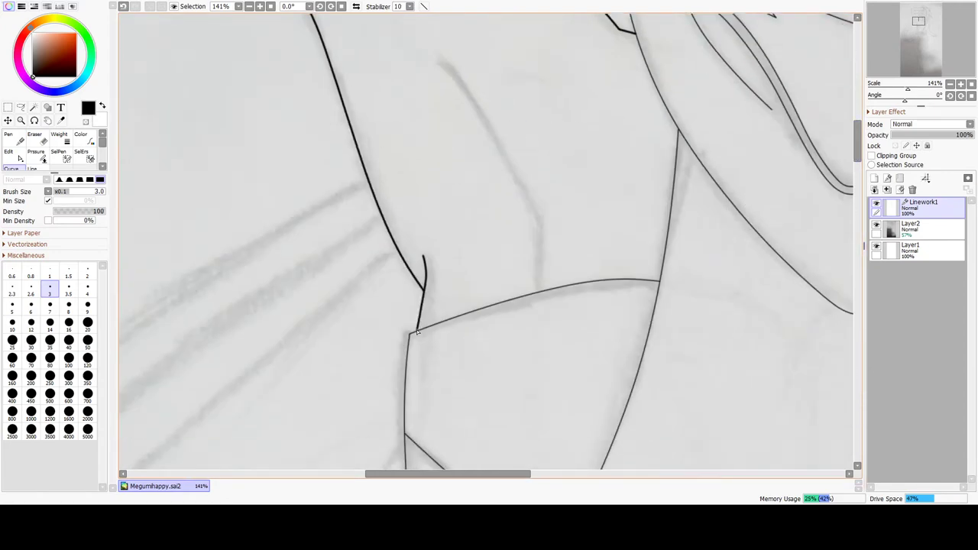
left_click_drag(484, 122, 537, 220)
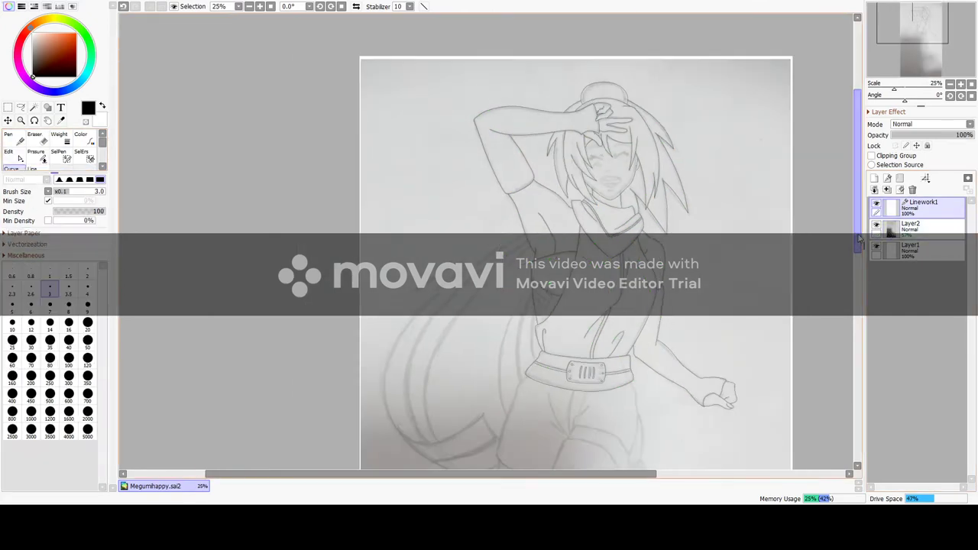
- Draw the shorts' leg hem and outer side up to the belt, with the wavy fold line near the hem
left_click_drag(858, 240, 858, 338)
scroll(620, 129, "up", 8)
left_click(579, 111)
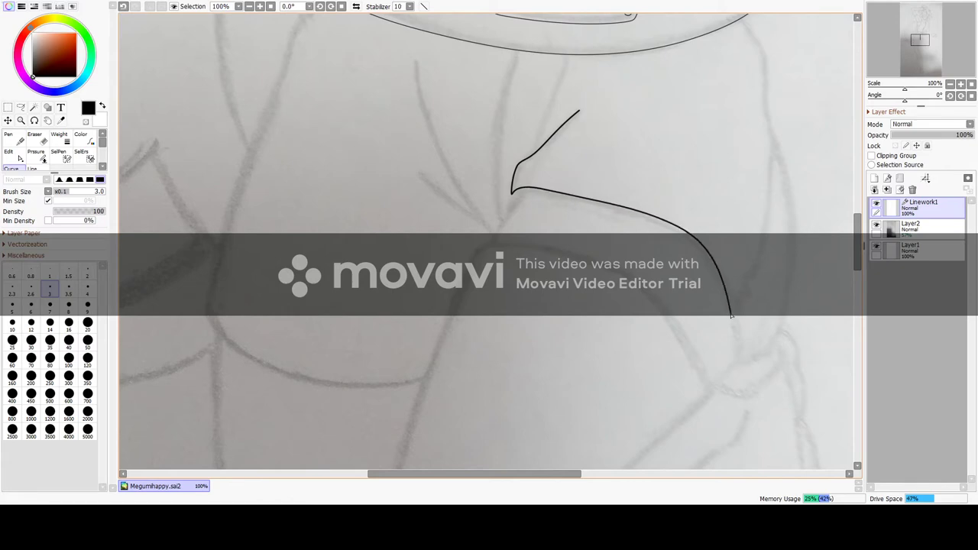
left_click_drag(735, 369, 771, 349)
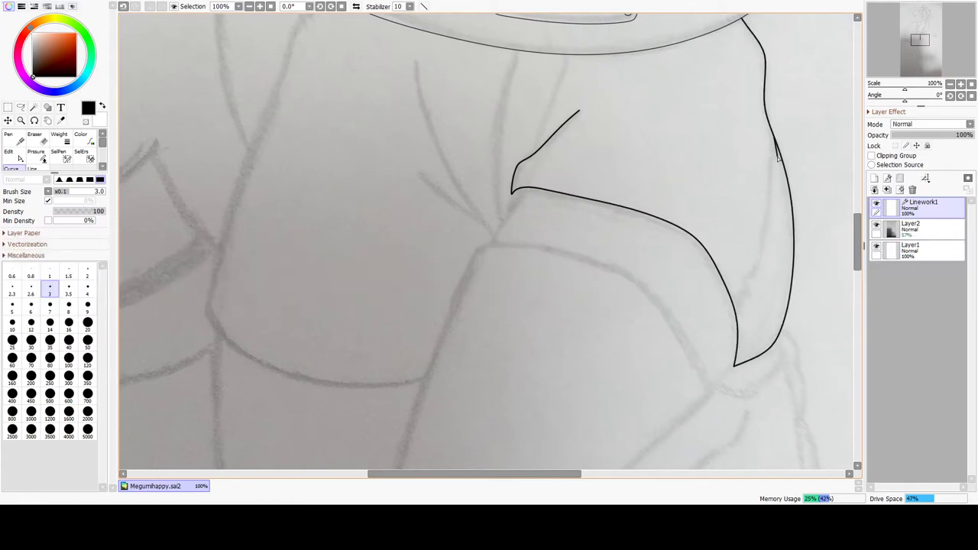
scroll(751, 297, "up", 7)
mouse_move(735, 263)
left_mouse_down()
mouse_move(751, 295)
mouse_move(719, 302)
mouse_move(727, 337)
mouse_move(691, 344)
left_mouse_up()
- Draw the bent leg's outline across the top of the thigh, down its side and around the knee to the ankle
scroll(841, 243, "down", 7)
left_click_drag(857, 259, 869, 275)
mouse_move(703, 170)
left_mouse_down()
mouse_move(635, 96)
mouse_move(534, 76)
mouse_move(489, 96)
left_mouse_up()
scroll(462, 206, "down", 3)
left_click_drag(448, 47, 392, 272)
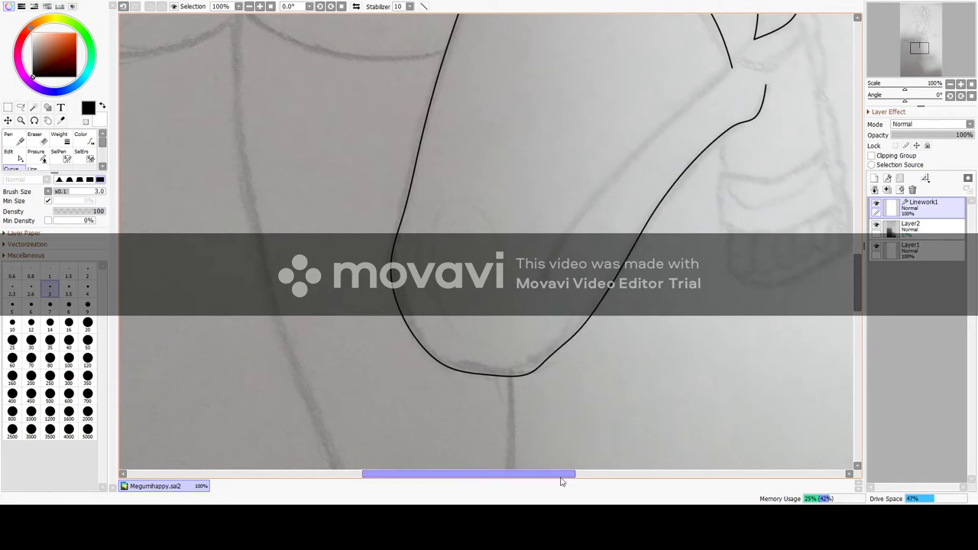
- Draw the line separating thigh and calf, from inside the knee up to the end of the thigh's top edge
left_click_drag(560, 475, 589, 475)
scroll(440, 388, "up", 2)
left_click(462, 336)
left_click(501, 293)
left_click(573, 221)
double_click(631, 165)
- Move the control points at the calf line's upper end to join it to the thigh edge with a rounded corner
key("ctrl")
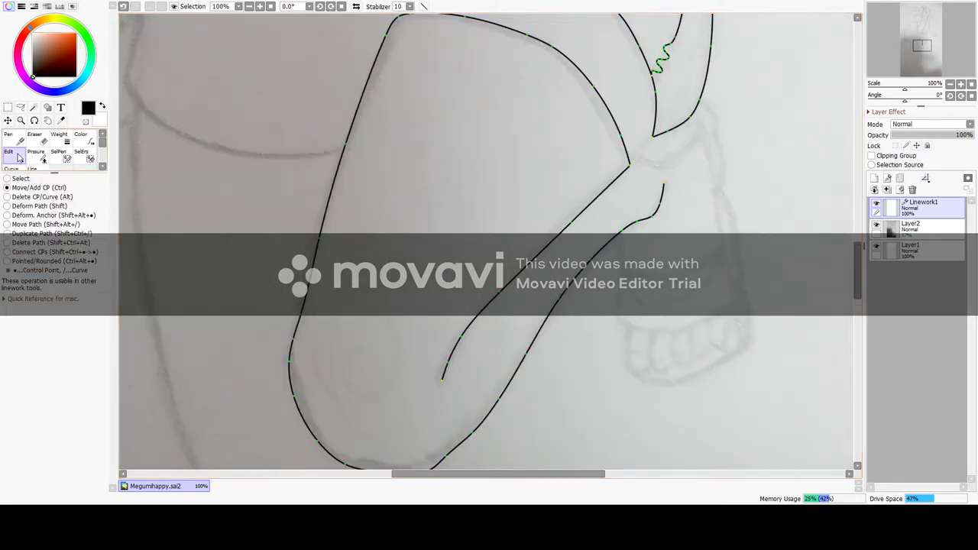
scroll(604, 183, "up", 2)
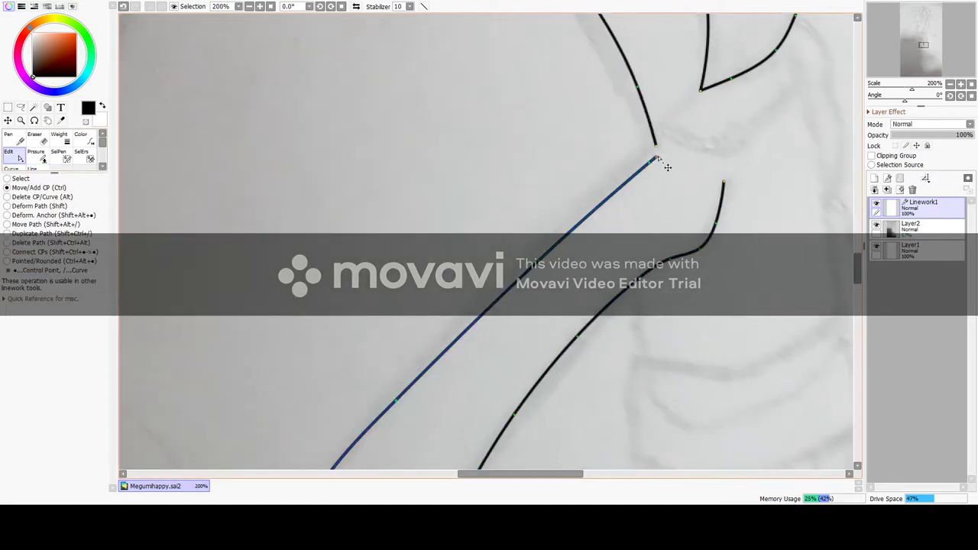
scroll(666, 159, "down", 3)
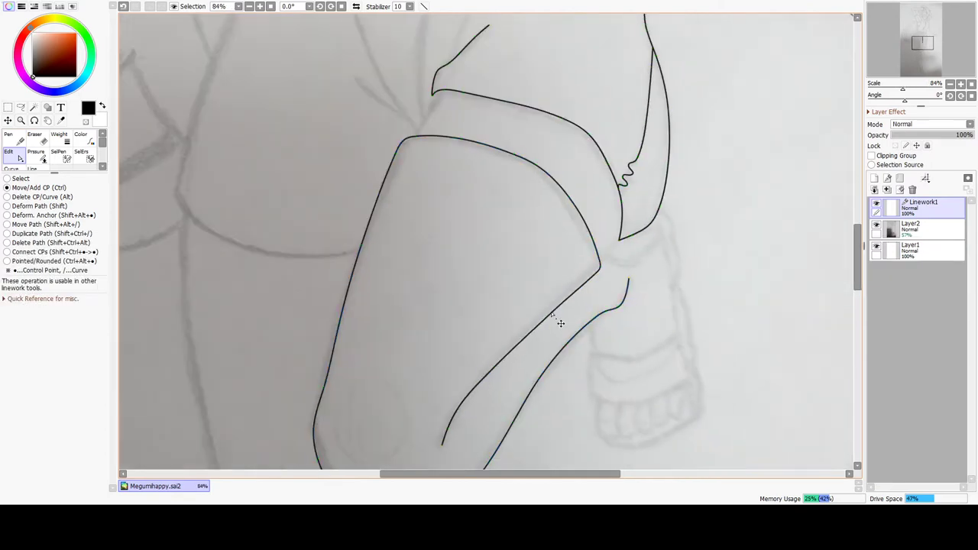
scroll(600, 284, "up", 4)
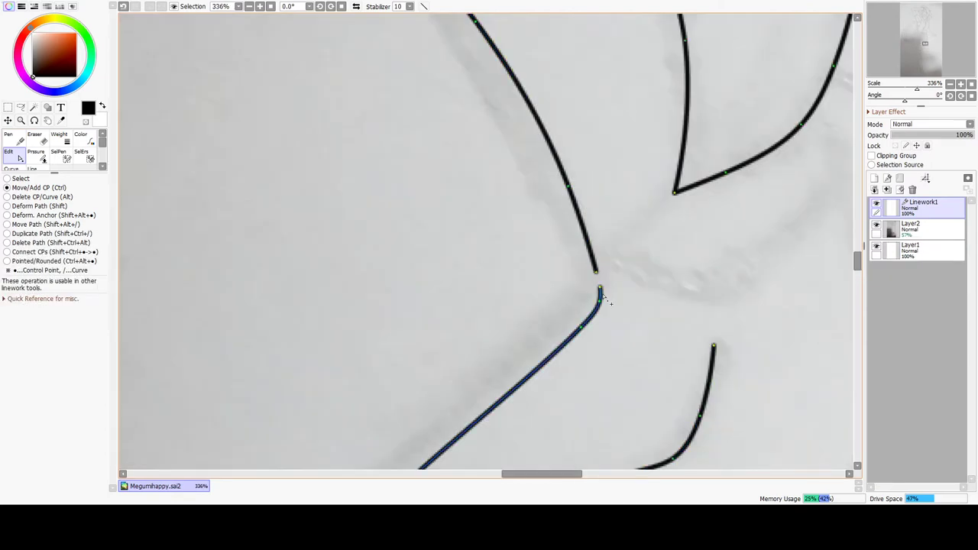
scroll(584, 333, "down", 5)
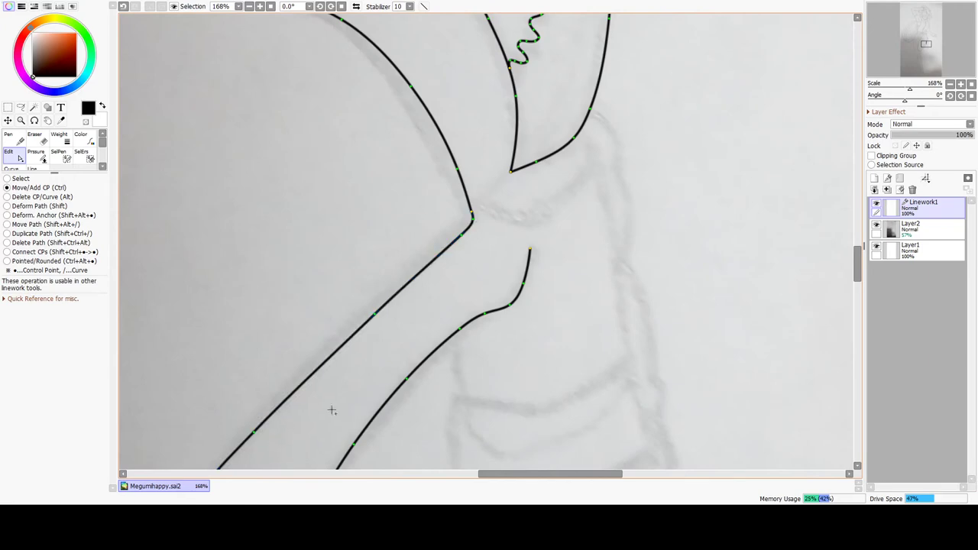
scroll(405, 255, "up", 4)
- Connect the shorts' hem to the thigh outline with a short line at each end of the leg opening
key("c")
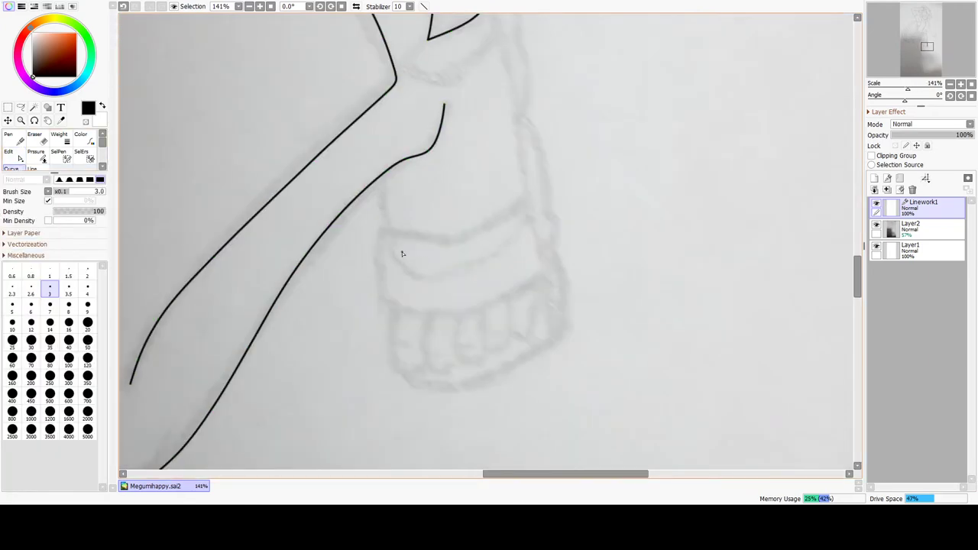
scroll(500, 111, "down", 5)
scroll(465, 94, "up", 8)
left_click_drag(856, 267, 856, 255)
key("e")
scroll(621, 369, "down", 6)
scroll(449, 214, "up", 4)
scroll(451, 214, "up", 1)
key("n")
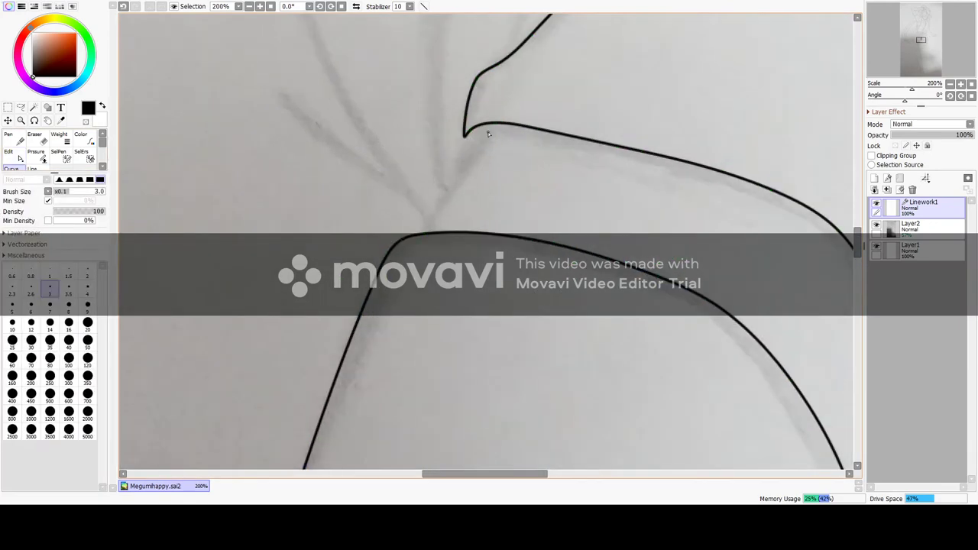
scroll(498, 184, "down", 6)
scroll(468, 405, "up", 3)
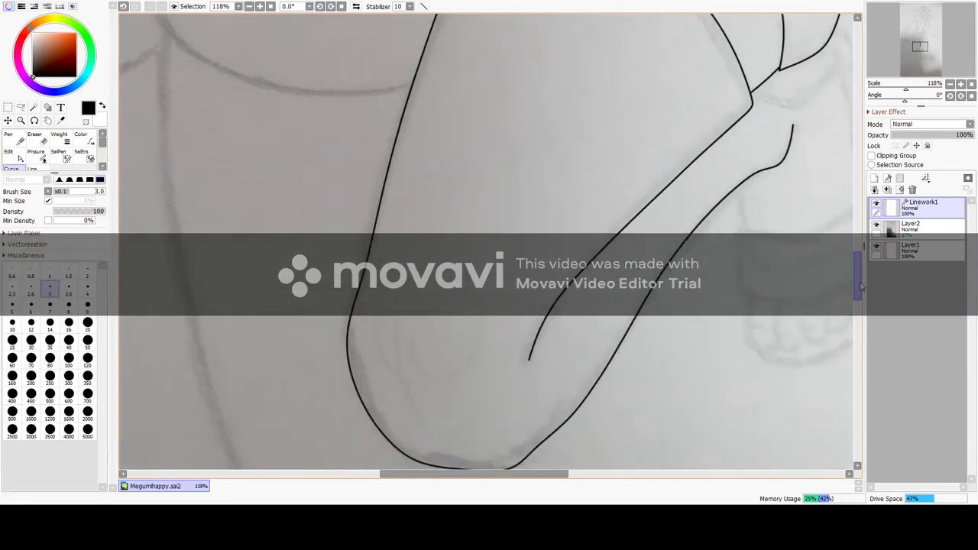
- Draw the closed outline of the wide curved band across the foot
scroll(405, 412, "down", 5)
scroll(566, 422, "up", 5)
scroll(484, 222, "up", 3)
left_click(425, 237)
left_click(502, 253)
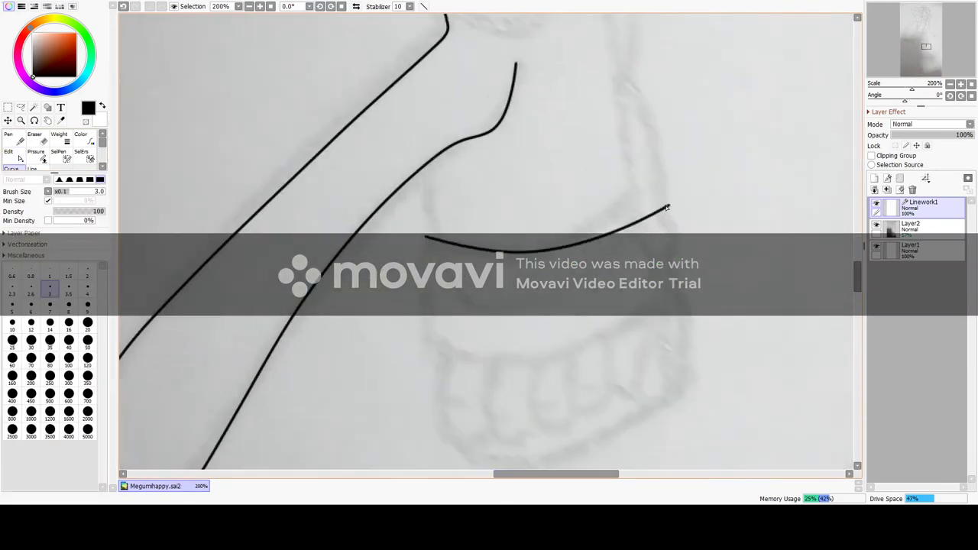
left_click(577, 235)
mouse_move(655, 308)
left_mouse_down()
mouse_move(580, 347)
mouse_move(472, 357)
mouse_move(426, 335)
mouse_move(422, 236)
left_mouse_up()
- Draw the first three rounded toes below the foot band
left_click_drag(460, 386, 490, 188)
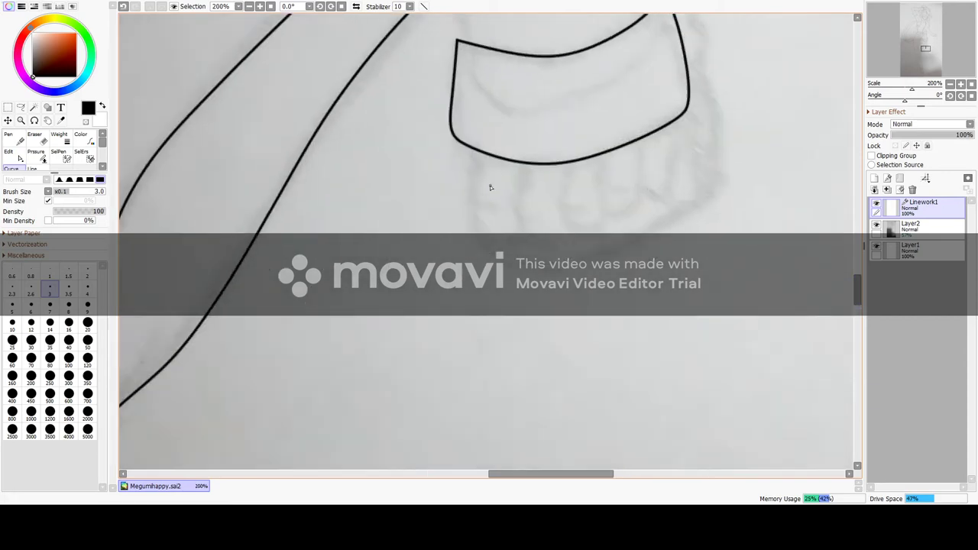
scroll(490, 187, "up", 1)
mouse_move(471, 113)
left_mouse_down()
mouse_move(473, 233)
mouse_move(539, 231)
left_mouse_up()
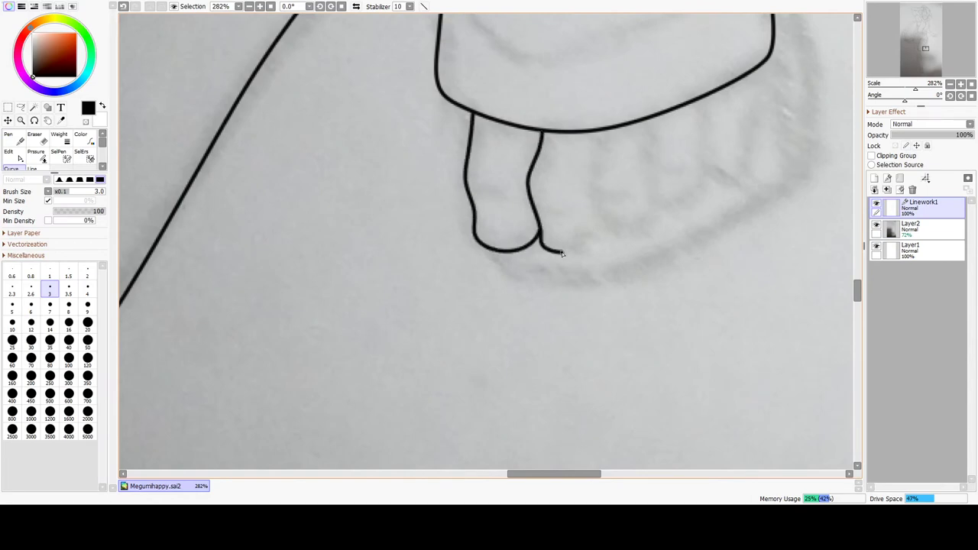
mouse_move(597, 205)
left_mouse_down()
mouse_move(601, 231)
mouse_move(648, 231)
mouse_move(656, 200)
left_mouse_up()
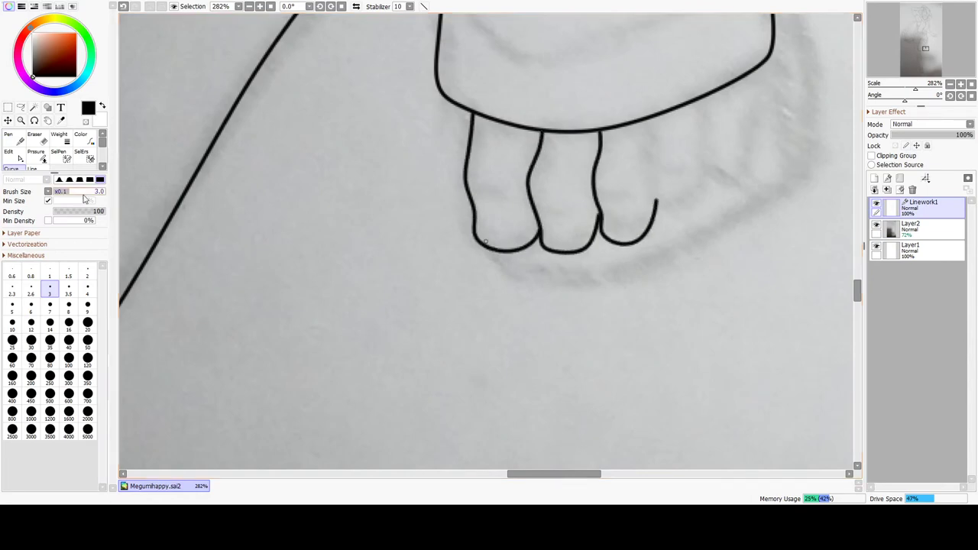
- Draw the last two toes below the foot band, closing the outermost one against the band's lower edge
left_click(13, 155)
left_click(849, 473)
key("ctrl+Up")
left_click_drag(533, 192, 527, 242)
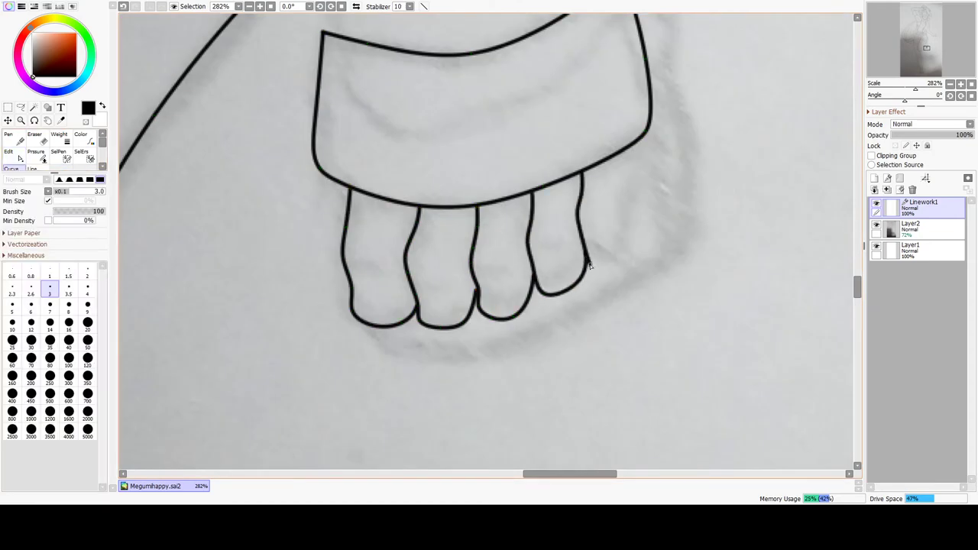
left_click(628, 227)
left_click(622, 197)
double_click(633, 147)
- Draw the foot's two side edges down to the band and the curved ankle line beneath the shorts' hem
scroll(678, 246, "down", 3)
scroll(559, 129, "up", 2)
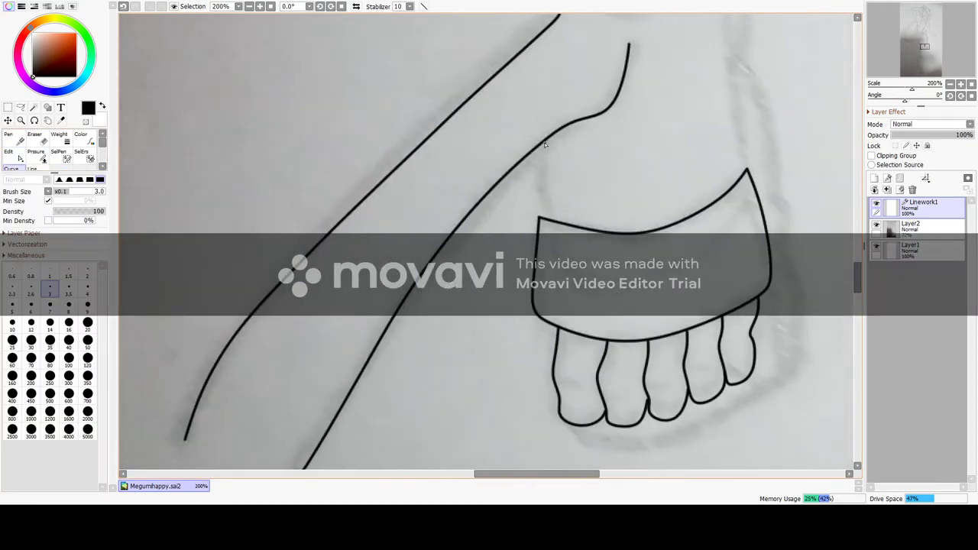
scroll(541, 220, "up", 5)
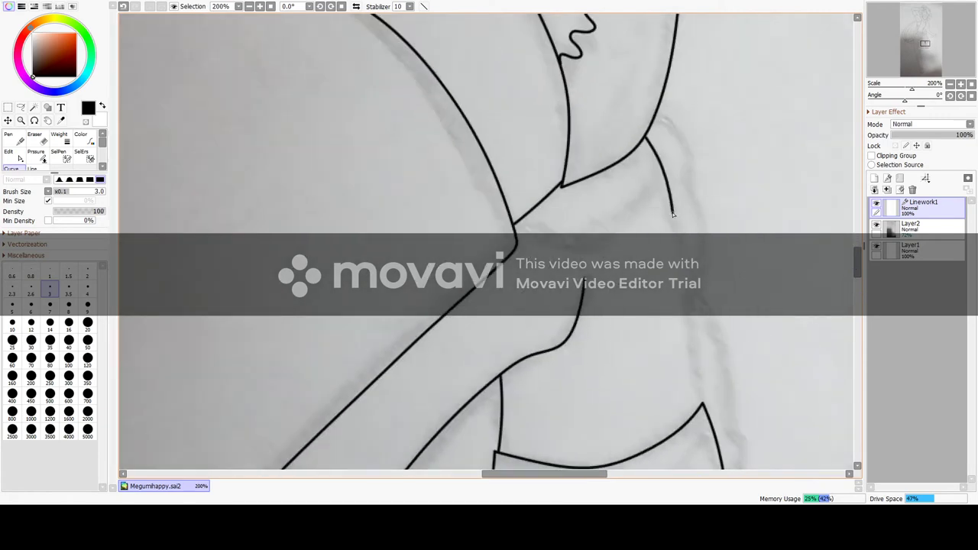
left_click_drag(672, 213, 679, 304)
left_click(588, 233)
double_click(662, 161)
- Draw the sole's inner edge around the toes and start its parallel outer edge beneath them
scroll(688, 199, "down", 6)
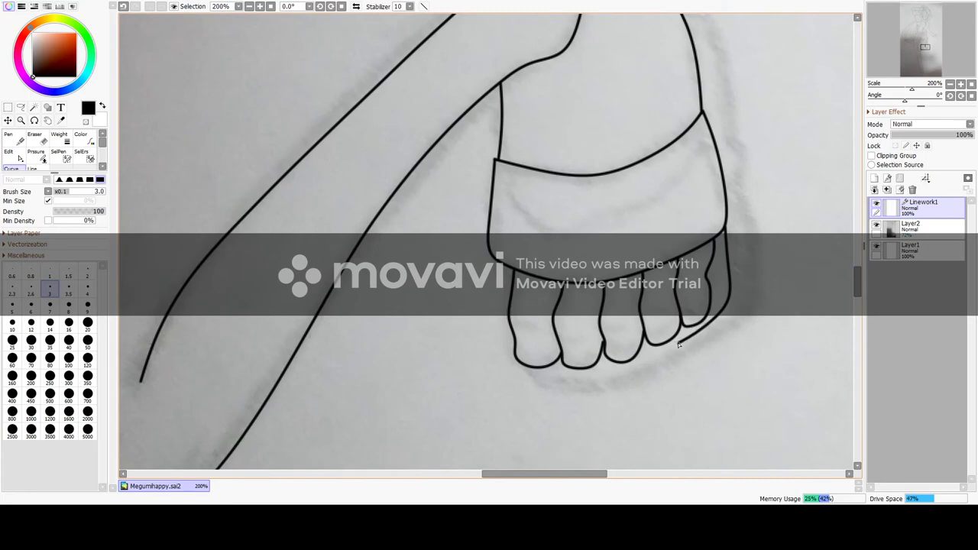
left_click_drag(615, 369, 534, 371)
mouse_move(592, 388)
left_mouse_down()
mouse_move(749, 317)
mouse_move(754, 223)
mouse_move(737, 178)
left_mouse_up()
- Continue the sole's outer edge up along the foot and around the heel to the shorts' outer side
scroll(737, 178, "up", 3)
left_click_drag(734, 317, 706, 170)
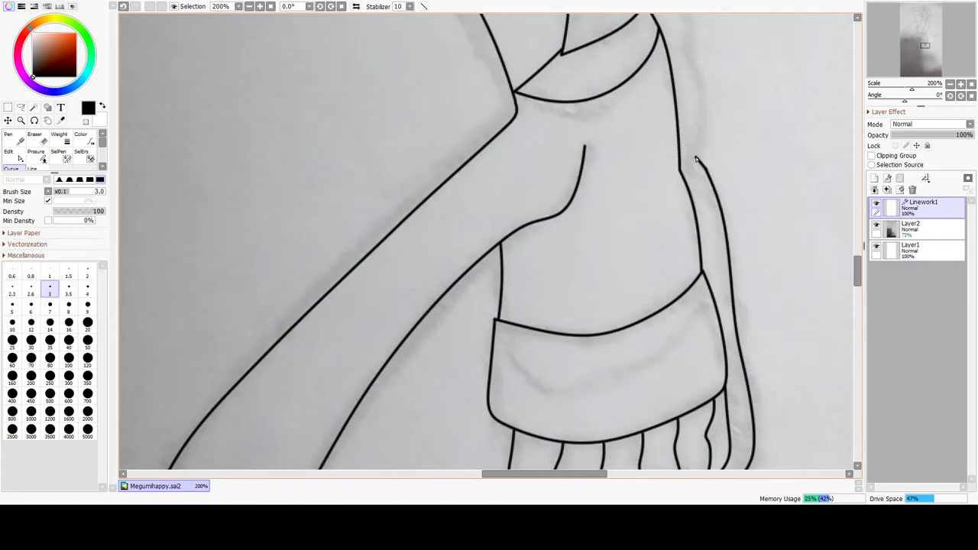
scroll(700, 140, "up", 3)
left_click(703, 325)
left_click(693, 260)
left_click(683, 216)
double_click(656, 191)
- Thin the raised foot's ankle, band, toe and sole lines to weight 1.5
scroll(664, 198, "down", 2)
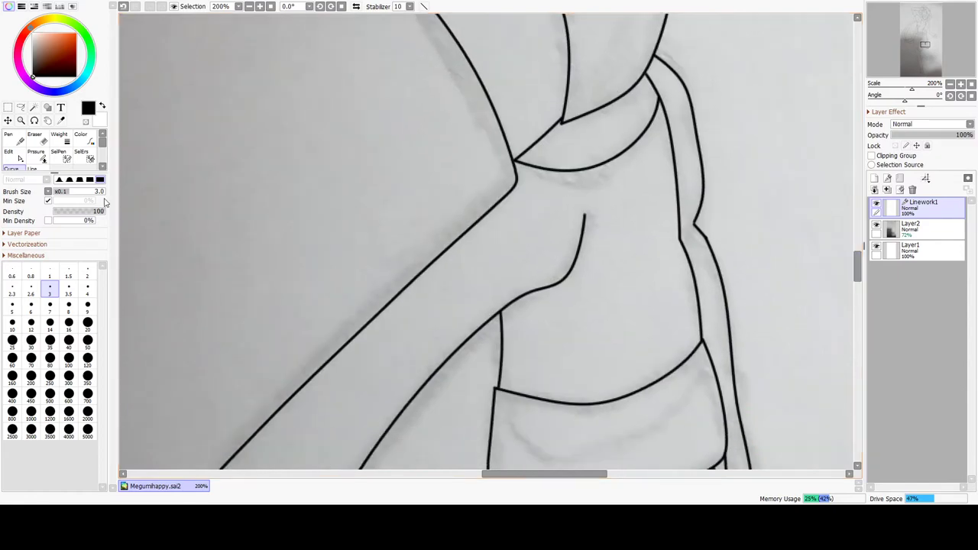
key("ctrl")
scroll(838, 266, "down", 4)
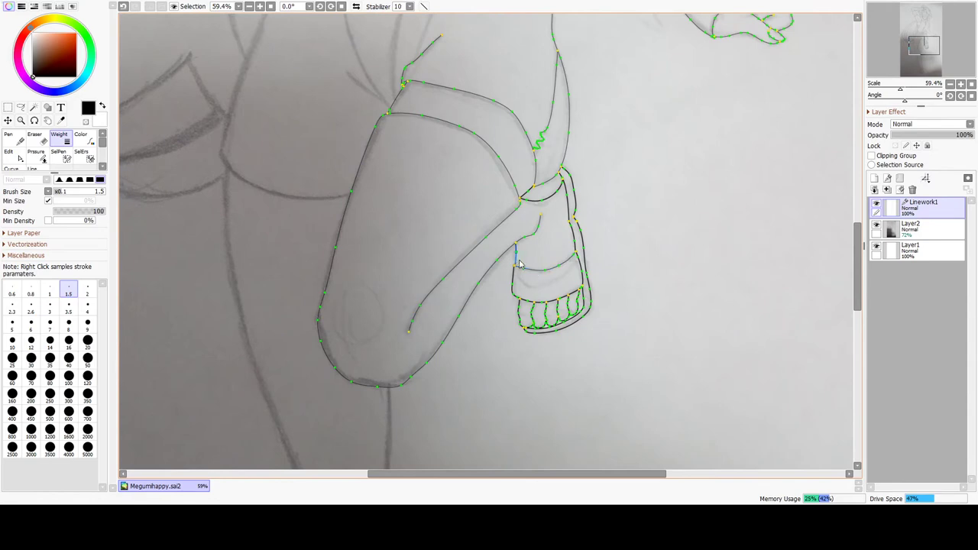
left_click(516, 271)
scroll(634, 297, "up", 4)
left_click(13, 155)
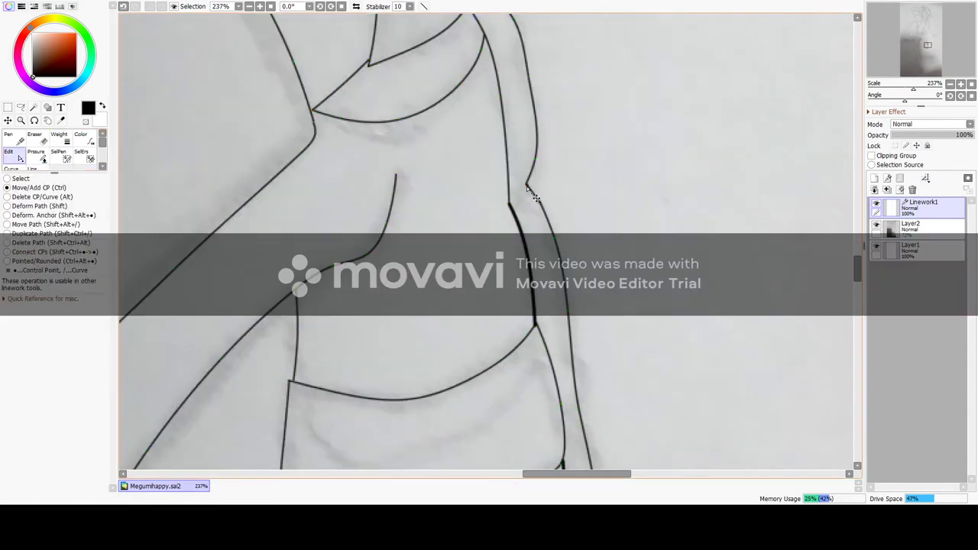
key("w")
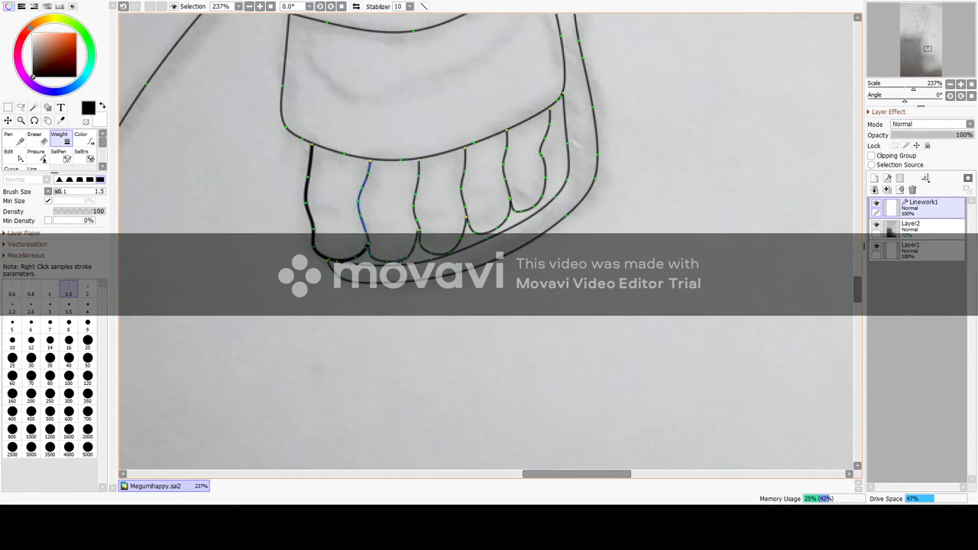
key("e")
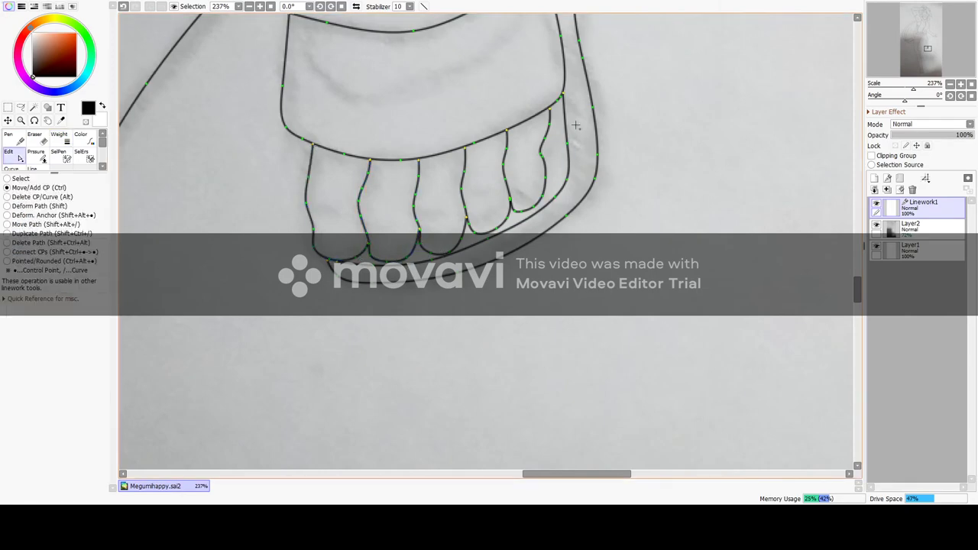
- Draw the fold lines on the front of the shorts, from beneath the belt toward the raised leg's cuff
scroll(600, 217, "down", 10)
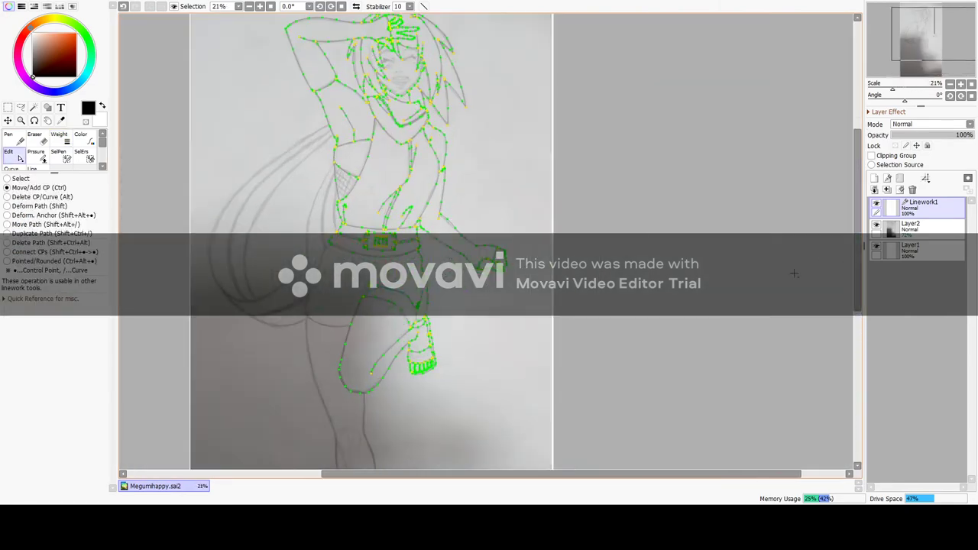
left_click(28, 166)
left_click(876, 227)
left_click(877, 227)
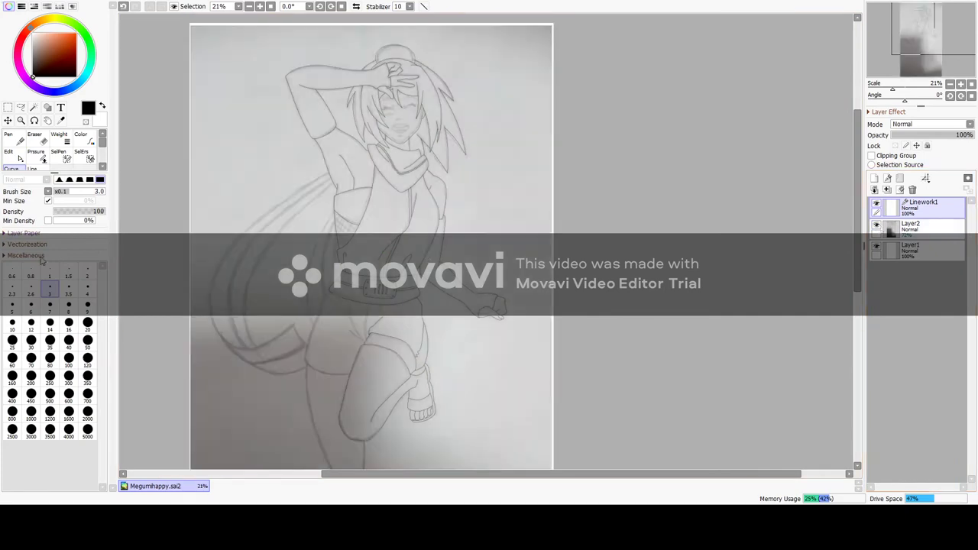
scroll(553, 84, "up", 10)
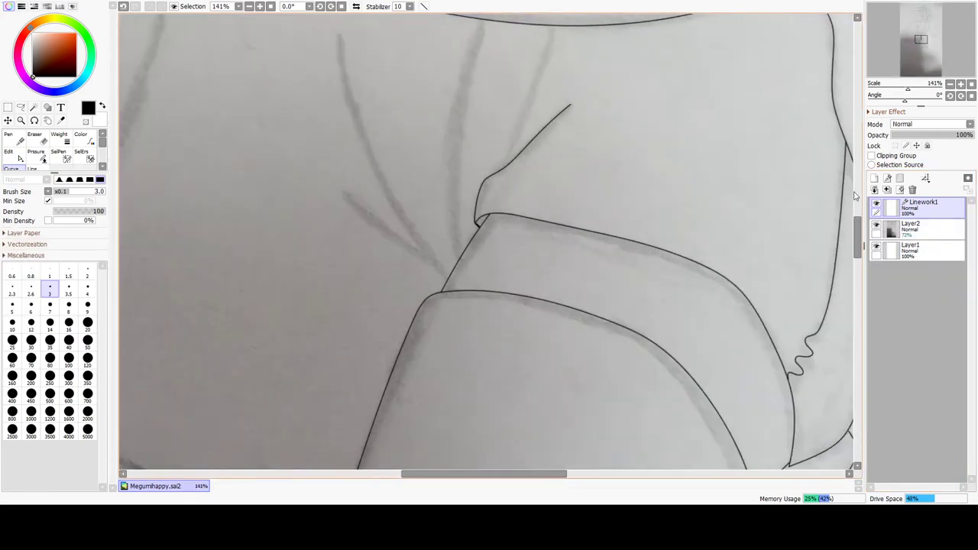
left_click(553, 83)
left_click_drag(482, 78, 450, 224)
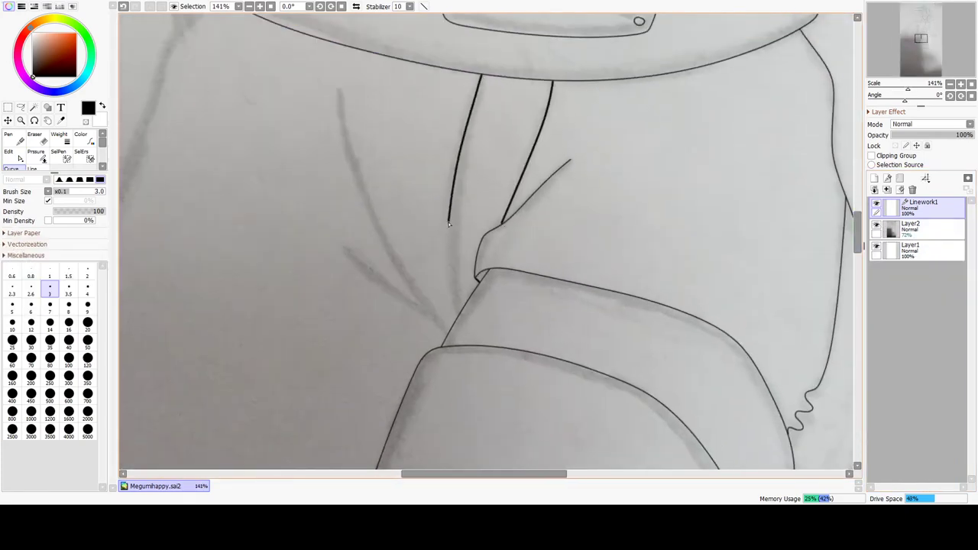
mouse_move(340, 87)
left_mouse_down()
mouse_move(390, 246)
mouse_move(451, 330)
left_mouse_up()
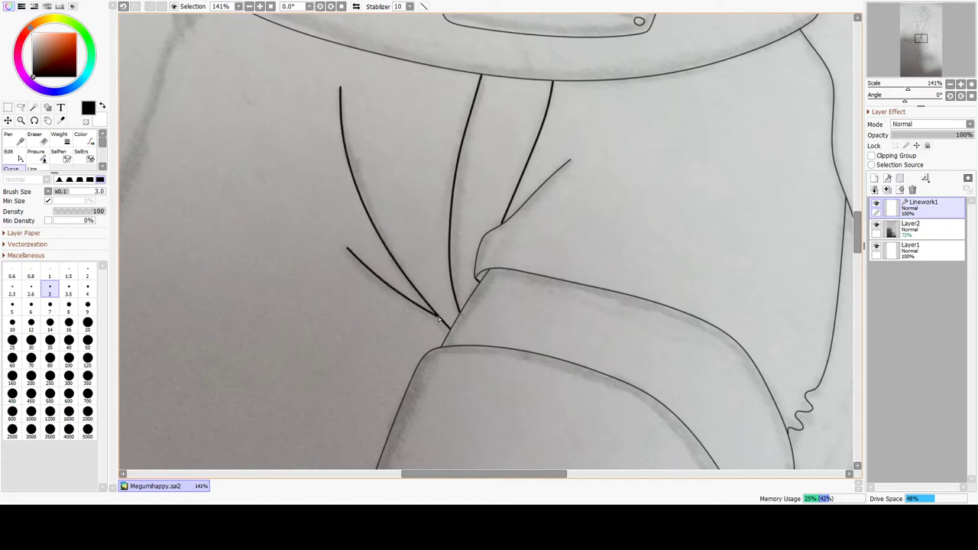
- Thin the shorts' fold lines to weight 1.5
left_click(59, 138)
left_click(347, 146)
left_click(387, 285)
left_click(456, 176)
left_click(532, 157)
- Draw the shorts' outer side down to the corner and curve the hem across to the raised thigh
left_click_drag(542, 474, 478, 474)
mouse_move(857, 232)
left_mouse_down()
mouse_move(857, 217)
mouse_move(857, 245)
left_mouse_up()
left_click(12, 168)
left_click(407, 351)
left_click(367, 142)
left_click(329, 288)
left_click(358, 341)
left_click(424, 378)
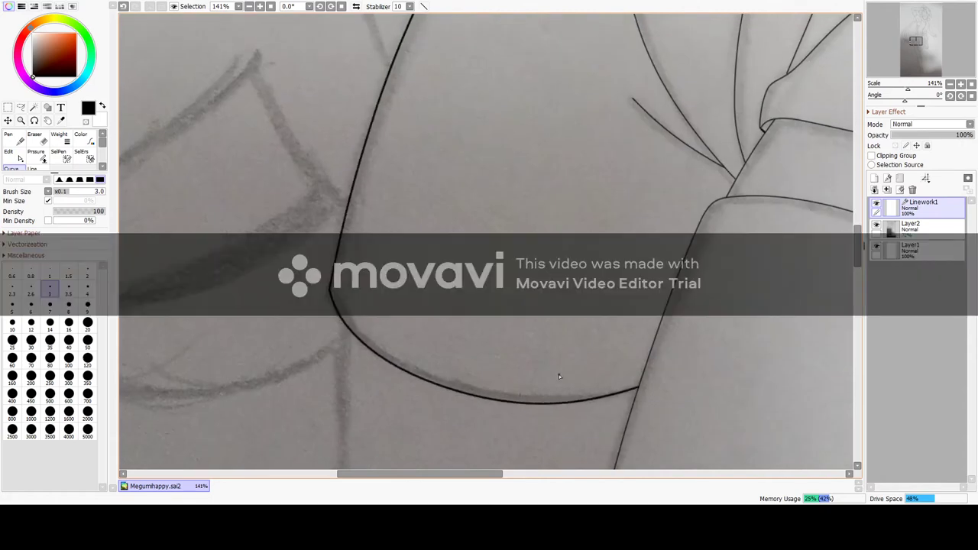
double_click(638, 389)
- Thin the shorts' side and hem lines to weight 1.5 and adjust the side's control points
left_click(14, 155)
left_click(59, 138)
left_click(358, 342)
left_click(14, 155)
scroll(344, 298, "up", 3)
left_click_drag(334, 183, 330, 184)
scroll(612, 241, "down", 4)
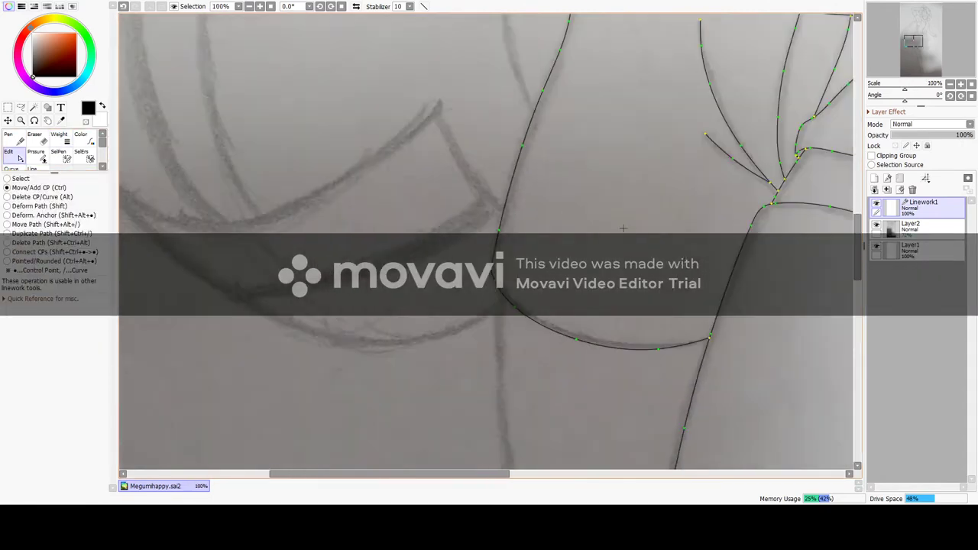
scroll(620, 229, "up", 3)
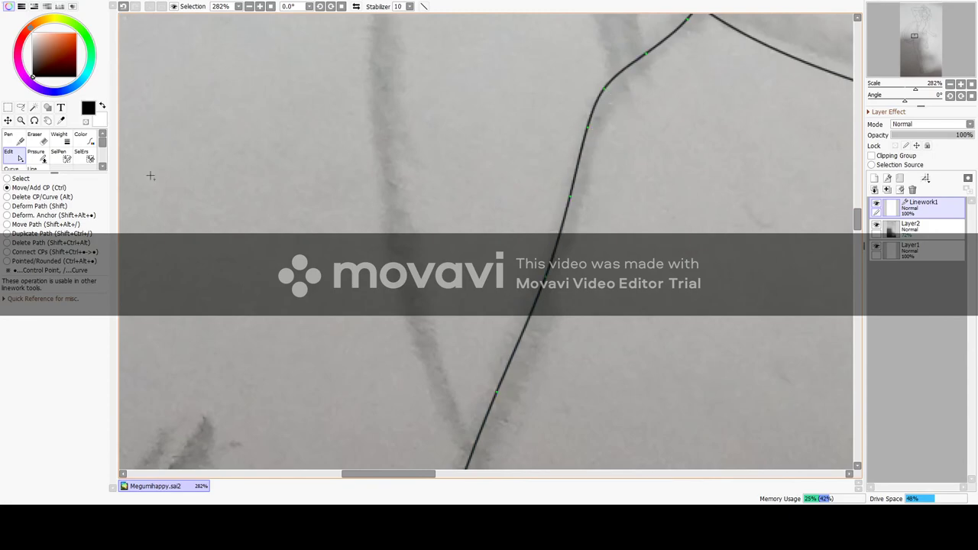
left_click(60, 138)
scroll(787, 201, "down", 2)
left_click(14, 155)
- Draw a curved line across the standing thigh below the shorts' hem and adjust its control points at the outer end
left_click_drag(856, 221, 858, 247)
scroll(198, 405, "down", 5)
left_click(13, 168)
scroll(404, 81, "down", 5)
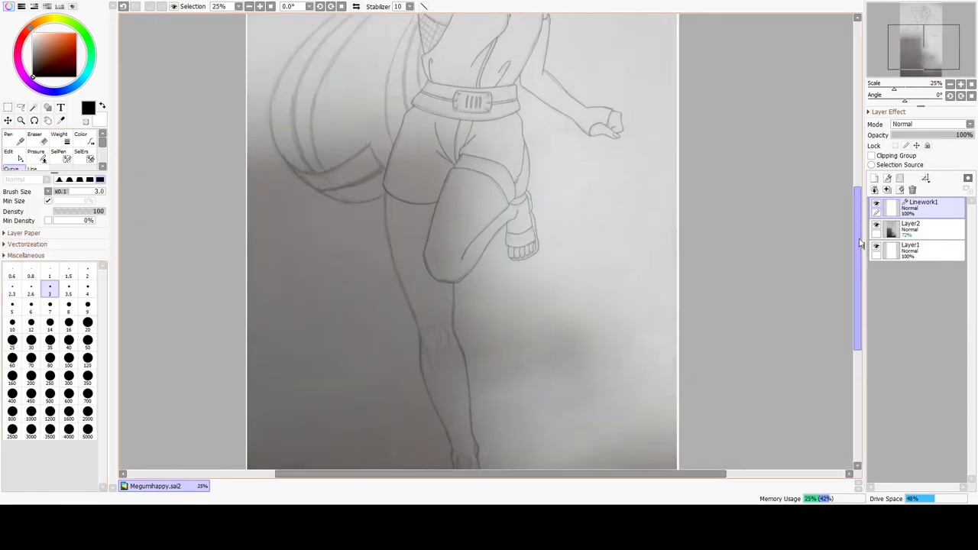
scroll(397, 183, "up", 9)
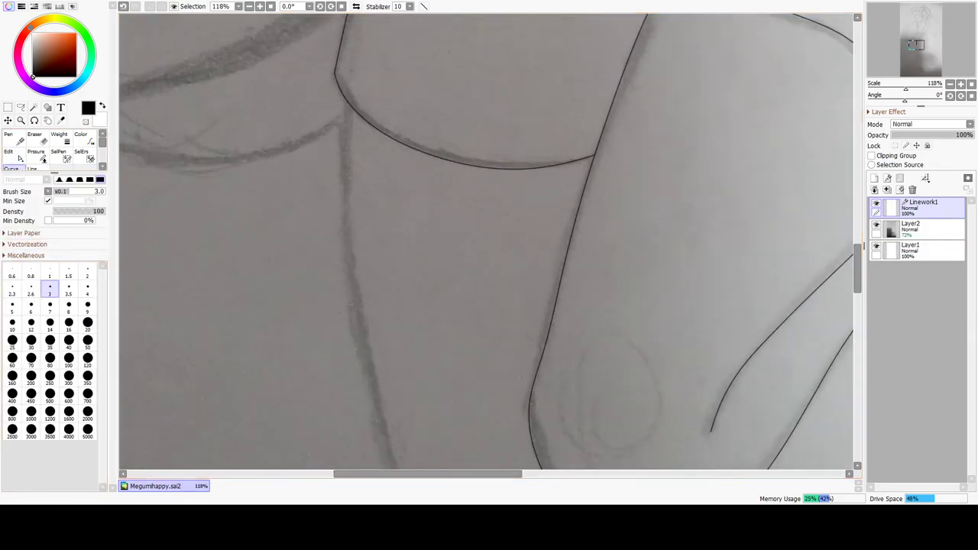
double_click(569, 245)
left_click(14, 155)
left_click_drag(425, 246, 358, 227)
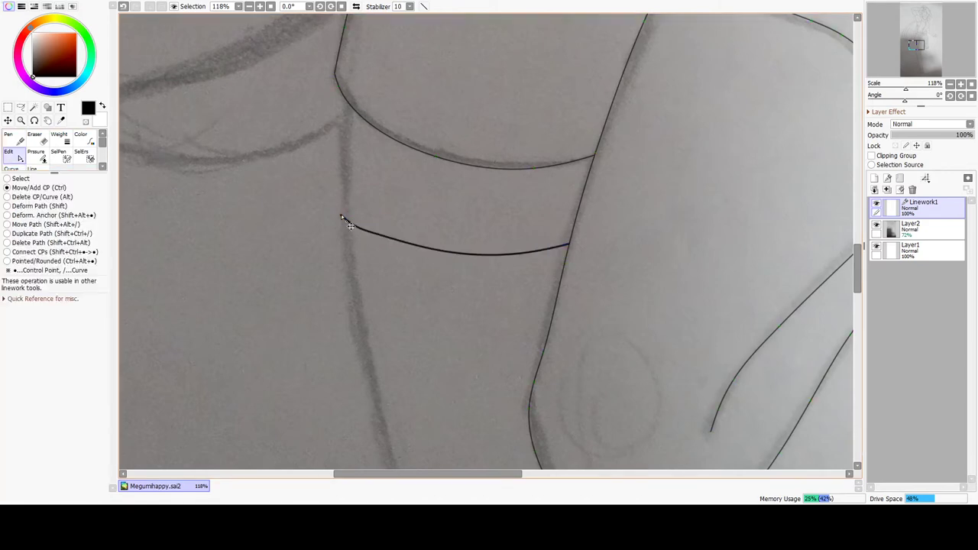
left_click_drag(427, 252, 381, 240)
- Draw the standing leg's outer edge from the shorts' hem past the knee, shin and ankle to the foot band
left_click(12, 168)
left_click(346, 260)
left_click_drag(858, 267, 857, 297)
scroll(460, 168, "down", 2)
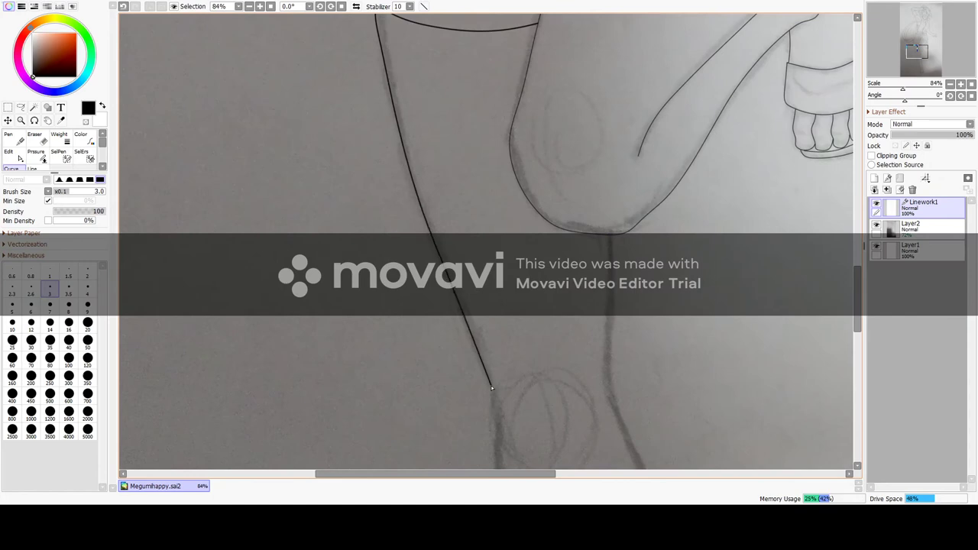
scroll(498, 174, "up", 2)
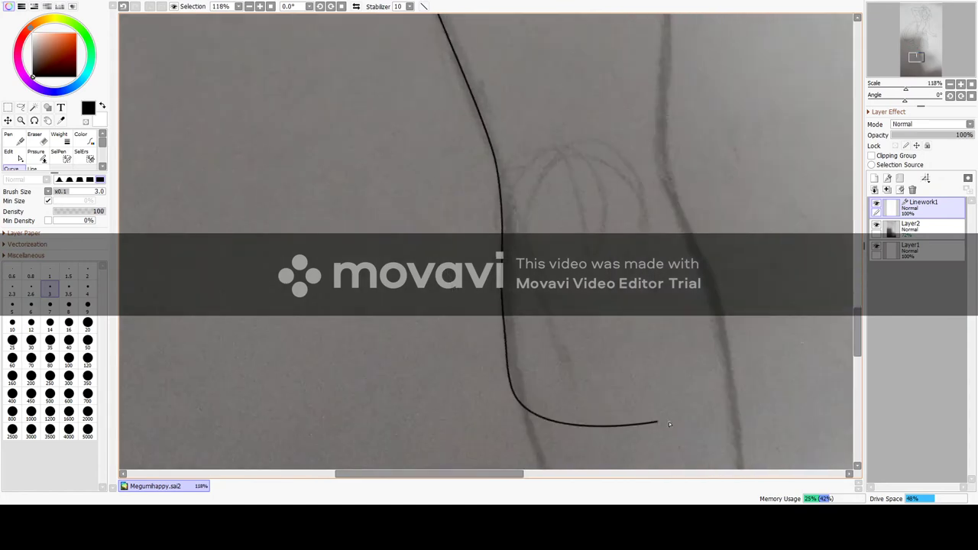
scroll(541, 218, "down", 5)
left_click(654, 238)
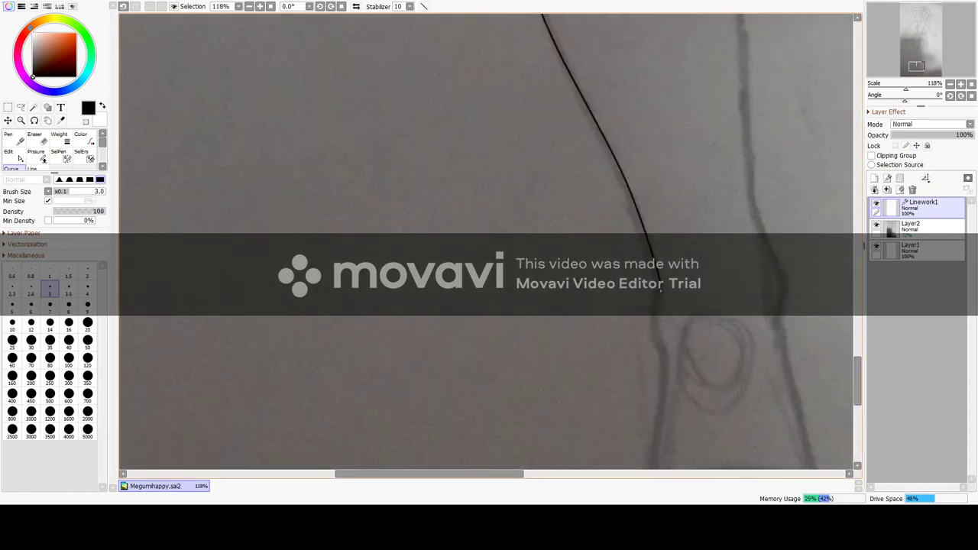
scroll(657, 343, "down", 4)
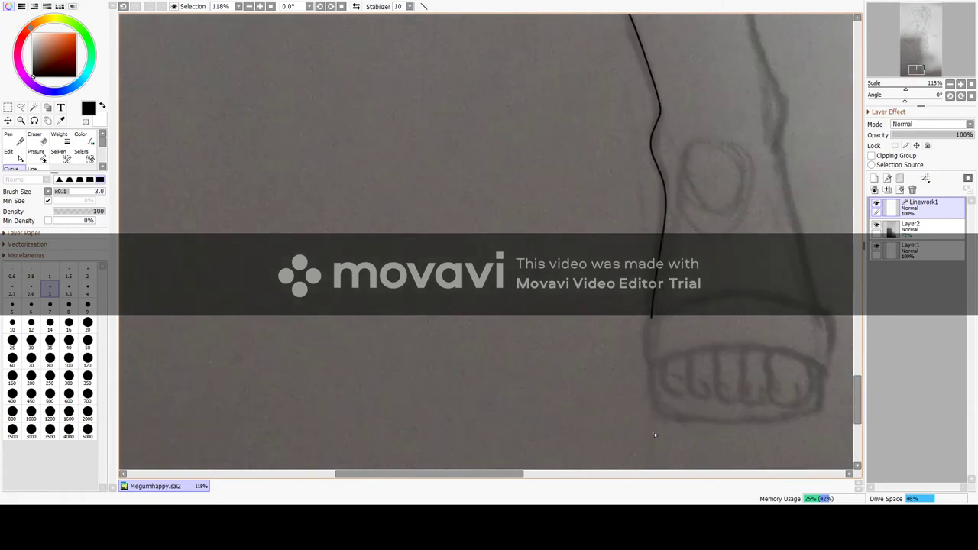
- Draw the standing foot's band with its arch over the toes, and fit the leg line's end to its upper edge
scroll(654, 435, "right", 3)
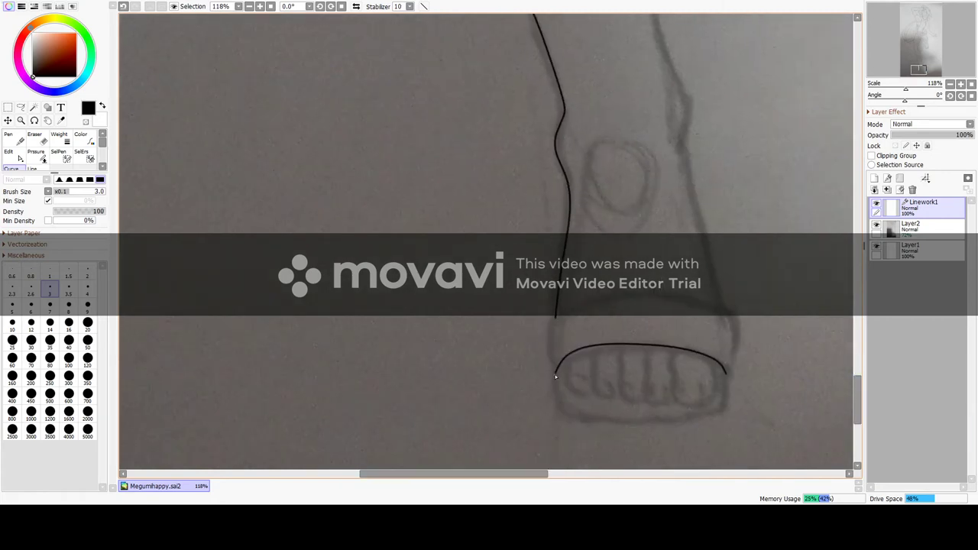
left_click(549, 327)
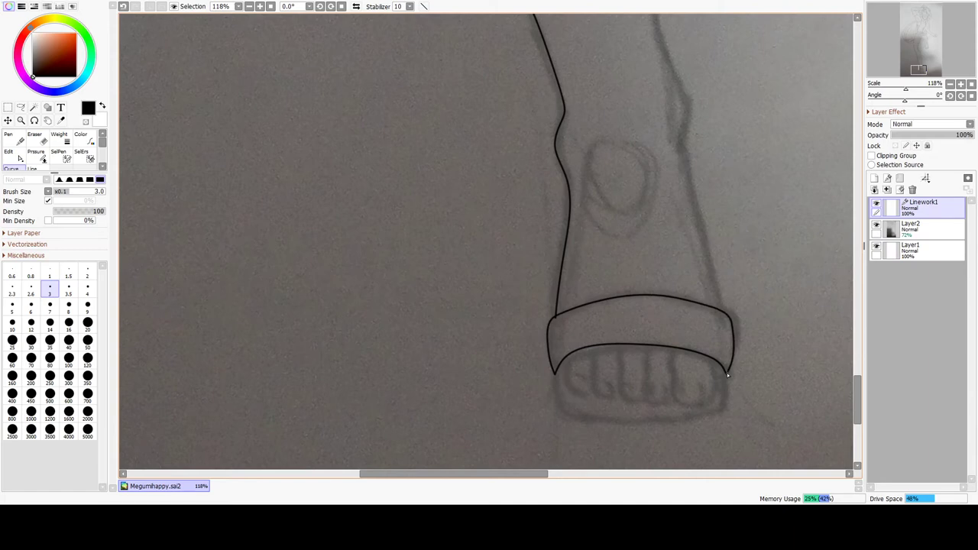
left_click(12, 155)
left_click_drag(557, 317, 556, 314)
- Draw the standing foot's five toes beneath the band
left_click(13, 168)
scroll(587, 402, "up", 3)
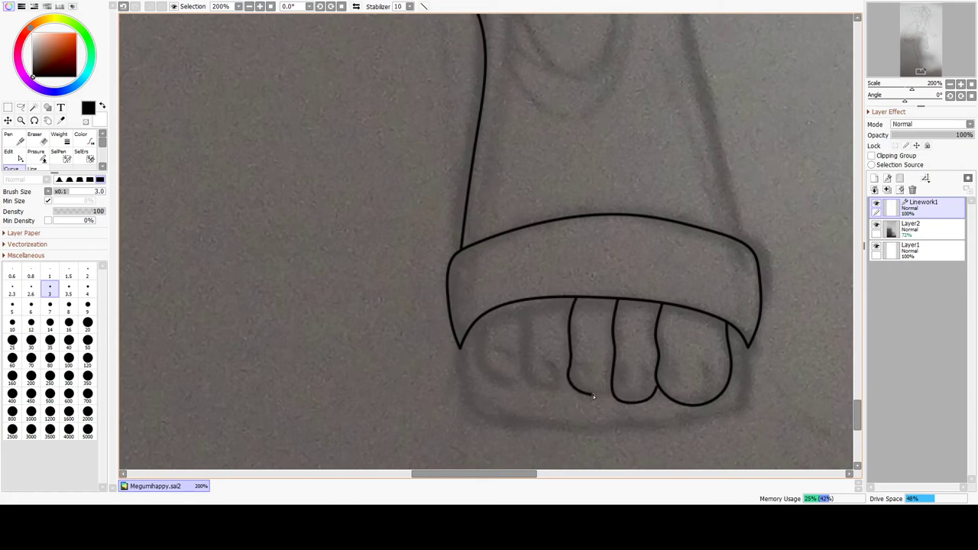
key("ctrl")
left_click_drag(536, 300, 529, 325)
left_click_drag(560, 392, 569, 371)
left_click_drag(484, 374, 524, 382)
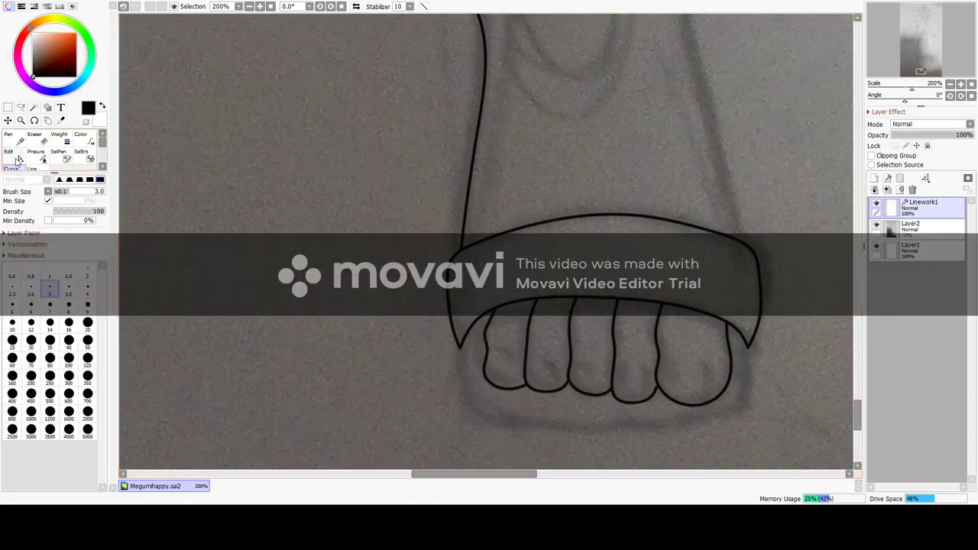
- Draw the sole's rounded outline around the standing foot's toes between the two ends of the band
key("ctrl")
left_click_drag(857, 414, 857, 420)
mouse_move(460, 282)
left_mouse_down()
mouse_move(607, 338)
mouse_move(746, 292)
mouse_move(747, 281)
left_mouse_up()
- Draw the standing leg's remaining edge from the bent knee to the foot band and lower its ankle bump
mouse_move(859, 423)
left_mouse_down()
mouse_move(858, 307)
mouse_move(857, 381)
left_mouse_up()
scroll(779, 416, "down", 2)
left_click(640, 390)
left_click(666, 192)
left_click(691, 328)
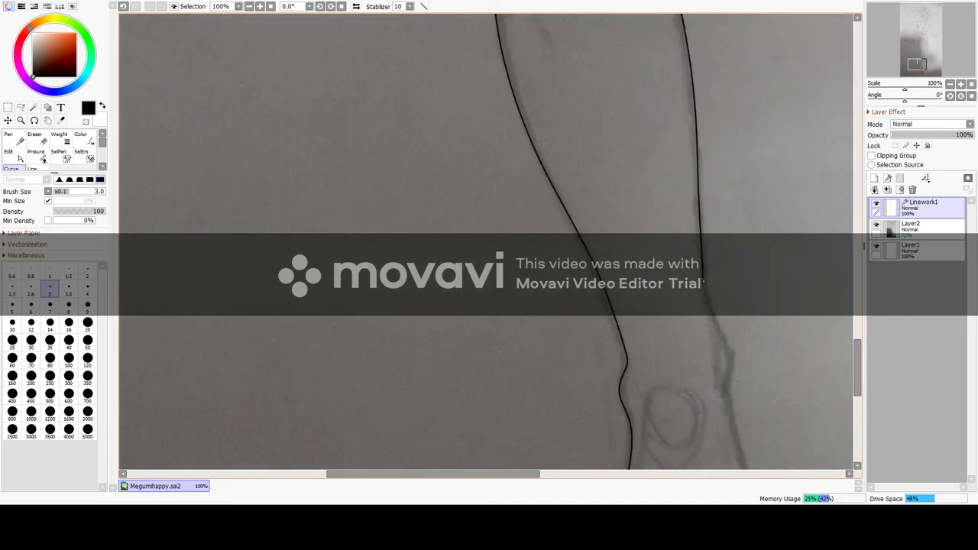
scroll(731, 415, "down", 3)
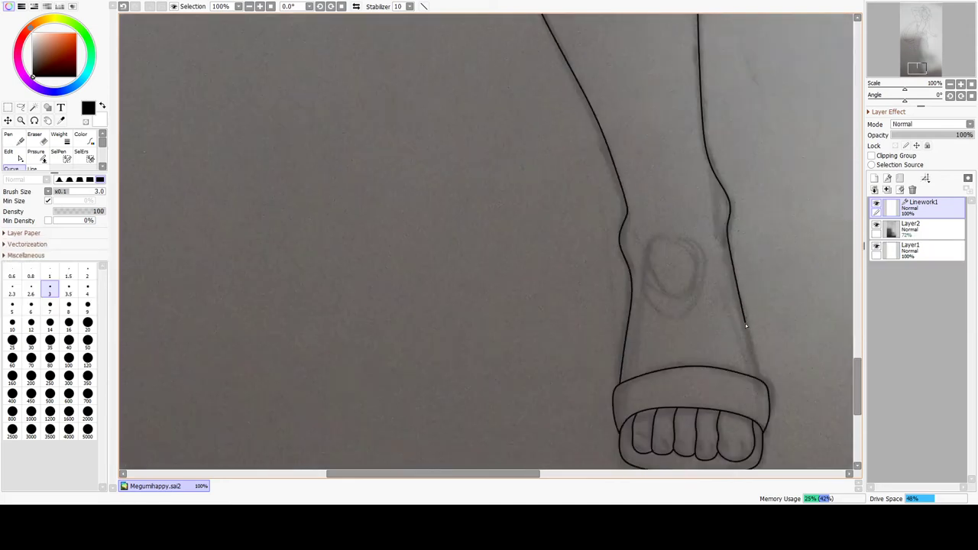
scroll(766, 374, "up", 2)
left_click(9, 151)
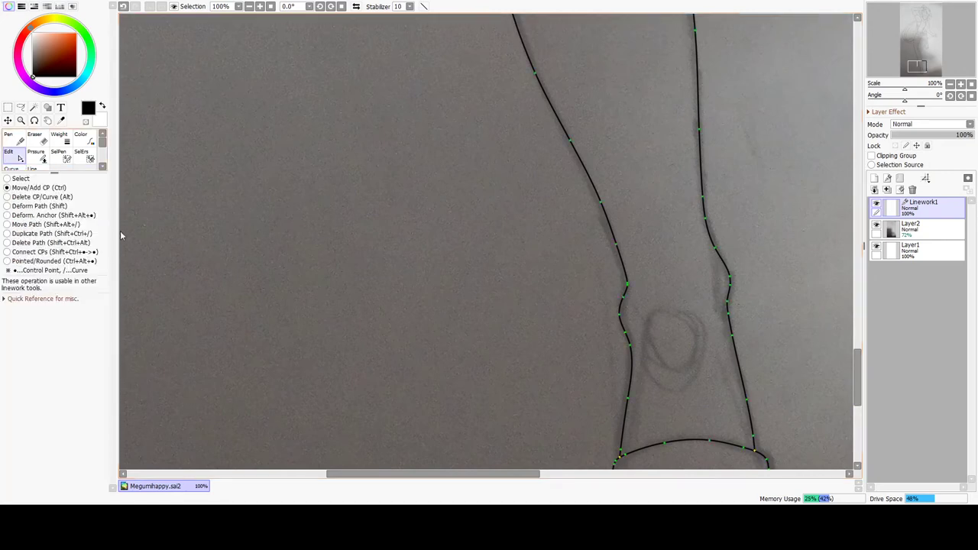
left_click_drag(729, 276, 731, 295)
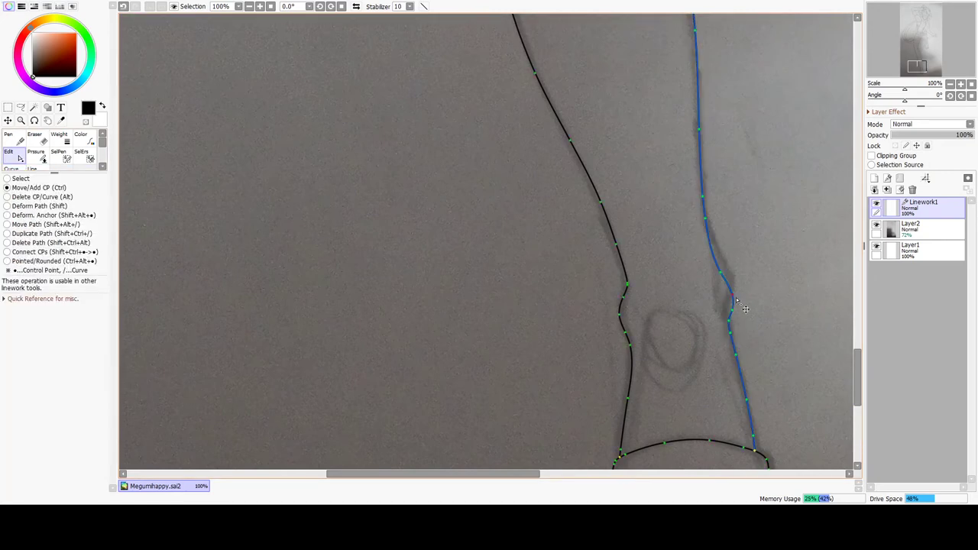
- Thin the standing leg's thigh, shin, foot band and toe lines to weight 1.5
left_click_drag(857, 372, 857, 271)
scroll(330, 66, "up", 3)
left_click(380, 57)
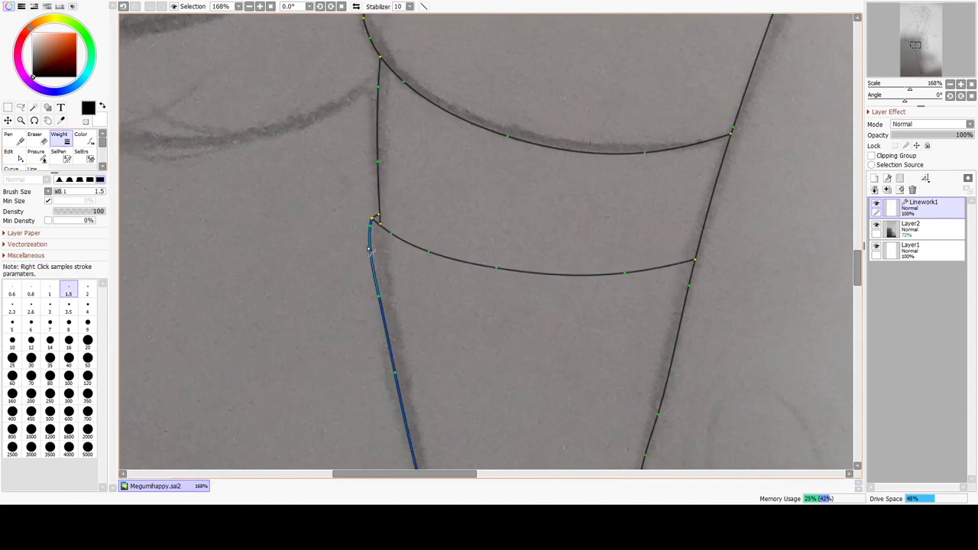
left_click(9, 153)
left_click(59, 138)
scroll(550, 291, "down", 4)
left_click_drag(857, 267, 857, 391)
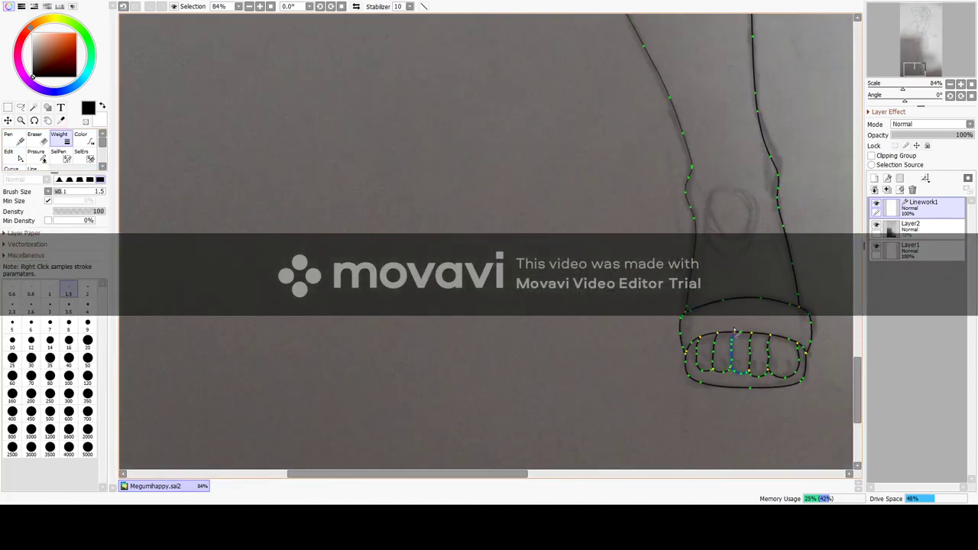
scroll(662, 234, "down", 10)
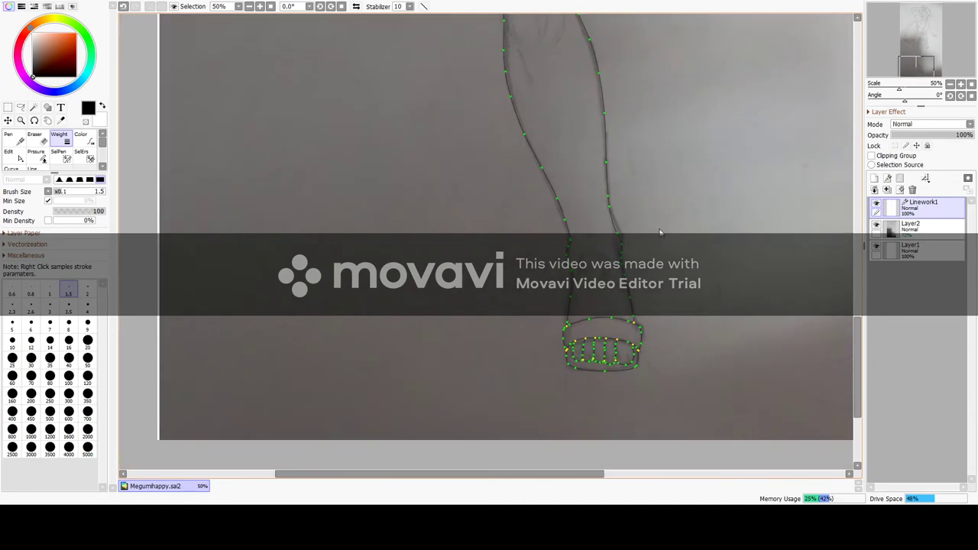
- Draw the curved cloth lines behind the waist, from the mesh panel down to the belt and the shorts' outer side
left_click_drag(858, 296, 858, 281)
left_click(10, 168)
left_click(876, 224)
left_click(876, 224)
scroll(556, 159, "up", 9)
scroll(489, 180, "down", 2)
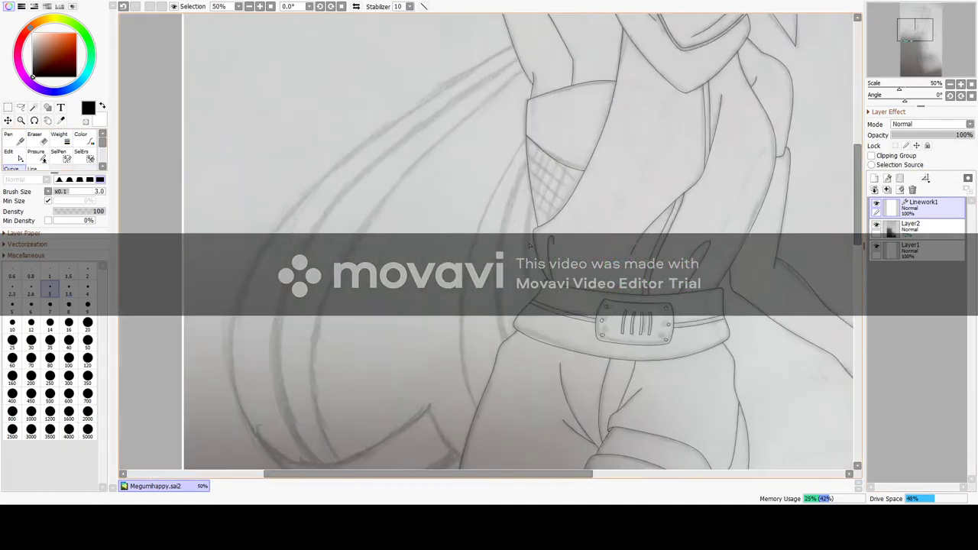
scroll(488, 275, "up", 2)
left_click(512, 87)
left_click(470, 167)
left_click(437, 260)
left_click(431, 359)
double_click(459, 445)
mouse_move(528, 89)
left_mouse_down()
mouse_move(484, 245)
mouse_move(497, 353)
left_mouse_up()
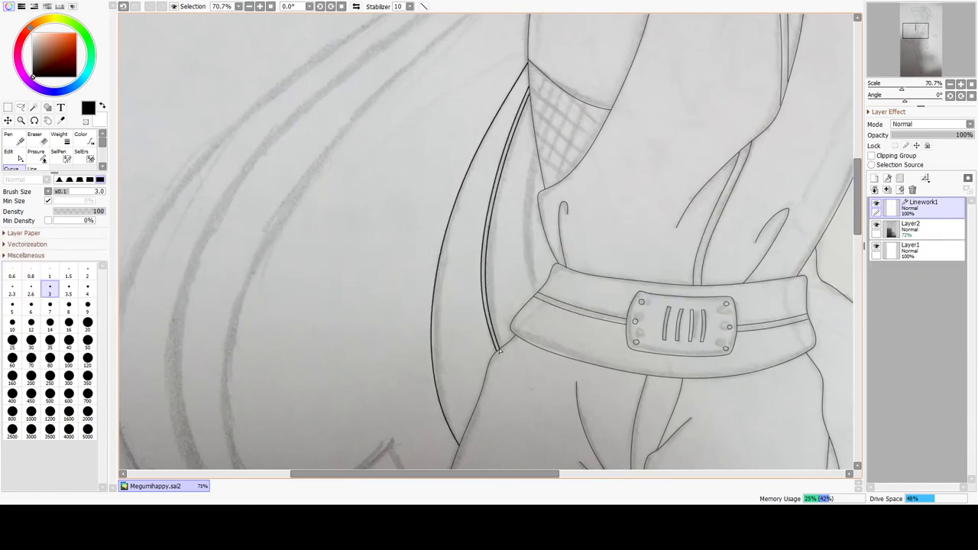
- Thin the curved cloth lines behind the waist to weight 1.5
left_click(59, 137)
left_click(526, 221)
left_click(486, 222)
left_click(447, 218)
left_click(13, 155)
scroll(533, 301, "up", 11)
scroll(577, 266, "down", 6)
scroll(492, 391, "up", 6)
scroll(492, 391, "down", 11)
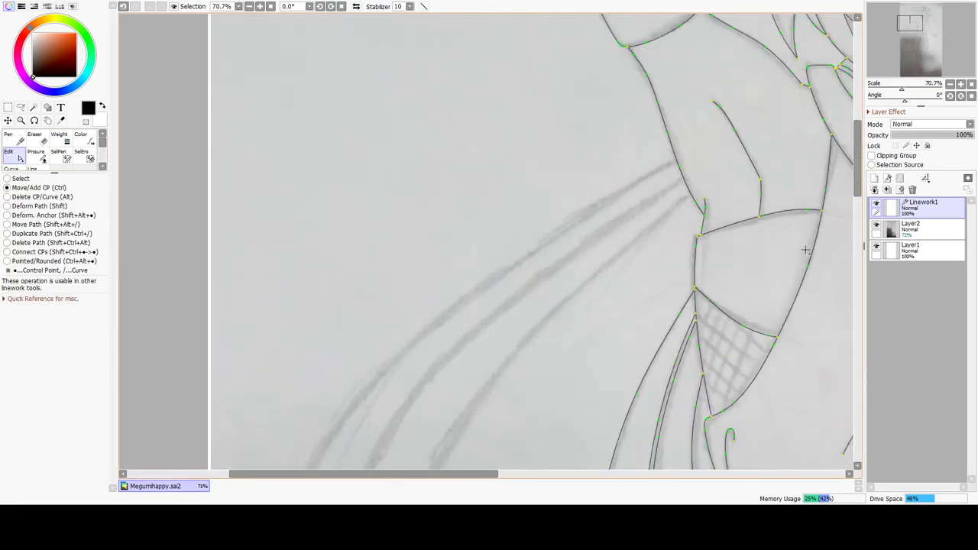
left_click_drag(805, 250, 805, 192)
- Draw the large curved cloth's outer edge from the raised arm to the shorts, its upper hem line and its inner edge
left_click(13, 168)
scroll(794, 262, "down", 4)
left_click_drag(623, 462, 518, 392)
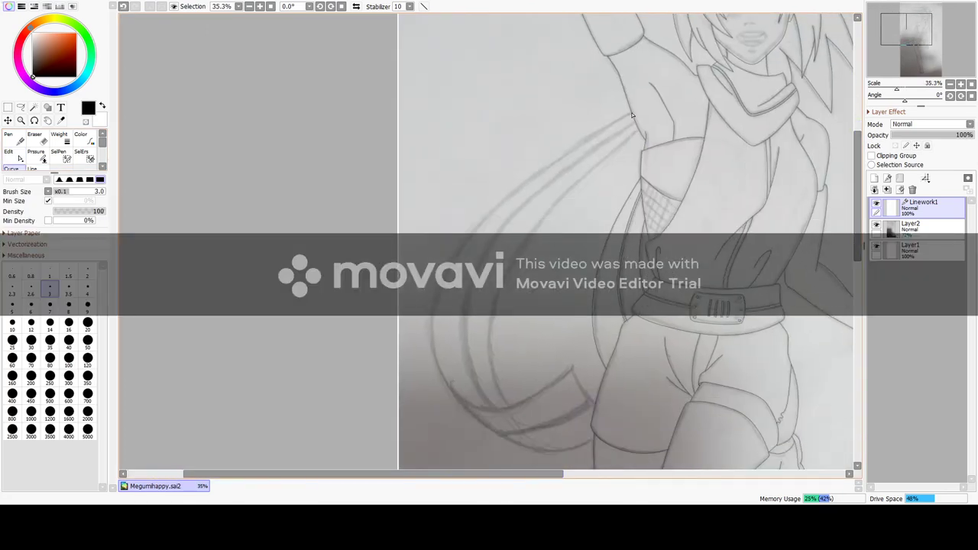
left_click_drag(491, 206, 432, 309)
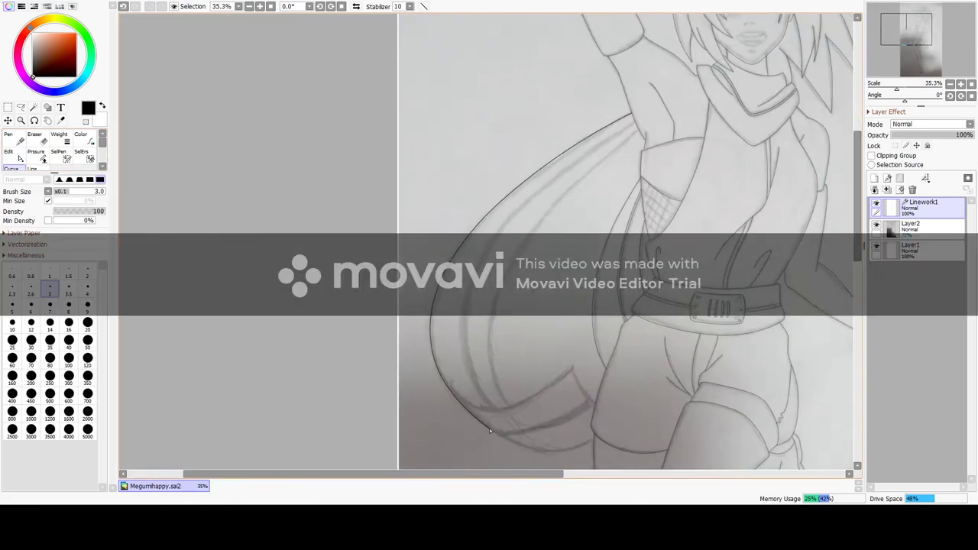
double_click(593, 444)
left_click_drag(575, 188, 492, 341)
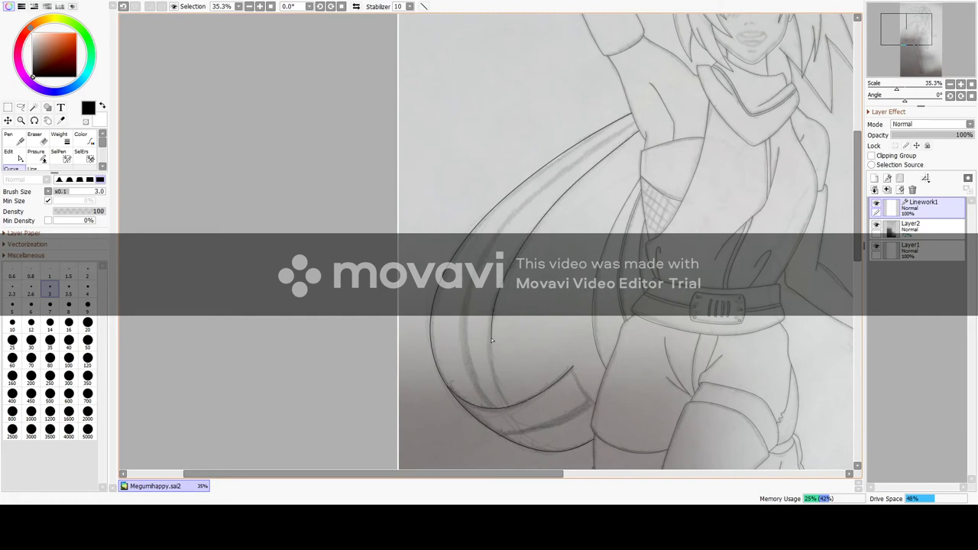
- Draw the cloth hem's short end edge and the double stripe running across the hem to the outer edge
scroll(593, 449, "up", 4)
left_click(511, 109)
left_click(559, 208)
double_click(598, 262)
left_click_drag(430, 474, 407, 474)
left_click(679, 234)
mouse_move(647, 264)
left_mouse_down()
mouse_move(534, 327)
mouse_move(301, 371)
left_mouse_up()
left_click(650, 287)
left_click(542, 345)
left_click(389, 383)
double_click(323, 385)
- Fit the hem line's control points to the cloth's outer edge and thin the cloth and hem lines to weight 1.5
scroll(278, 298, "down", 4)
scroll(320, 292, "up", 6)
left_click_drag(331, 265, 337, 268)
scroll(548, 301, "down", 3)
left_click_drag(206, 217, 202, 212)
left_click(60, 136)
left_click(174, 157)
left_click(366, 176)
left_click(380, 289)
left_click(417, 365)
left_click(473, 374)
left_click(658, 212)
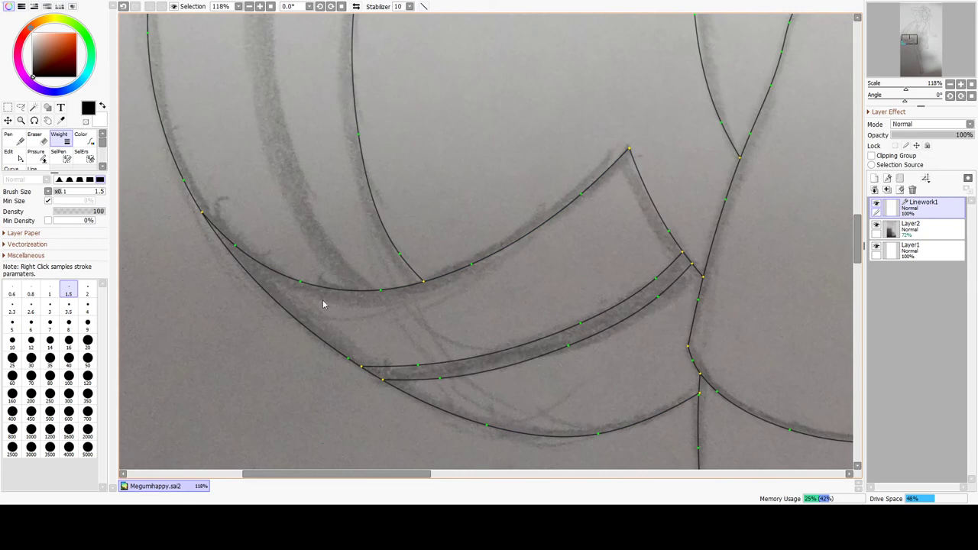
- Draw the double stripe down the middle of the large curved cloth, from the raised arm to the hem
scroll(359, 137, "down", 5)
left_click_drag(857, 275, 857, 214)
left_click(13, 168)
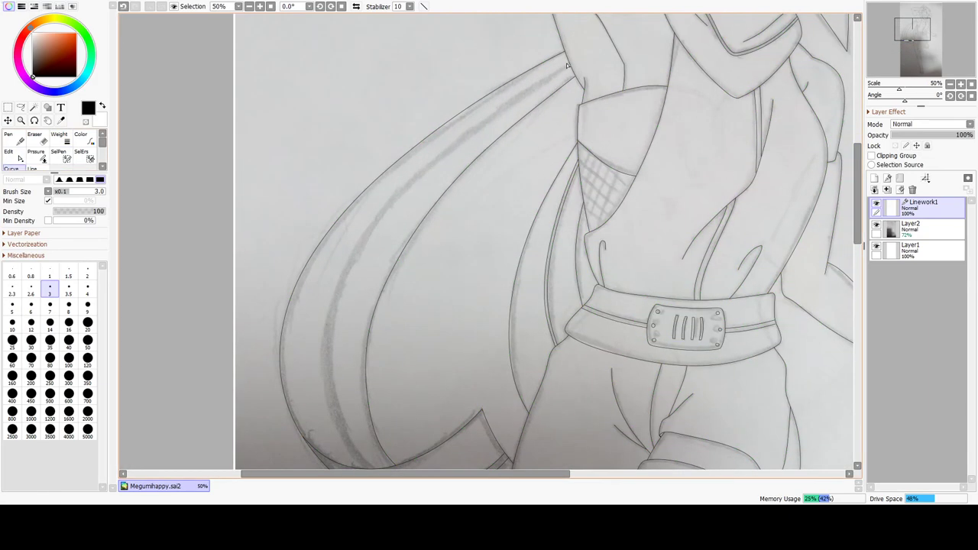
left_click(466, 128)
scroll(362, 397, "down", 1)
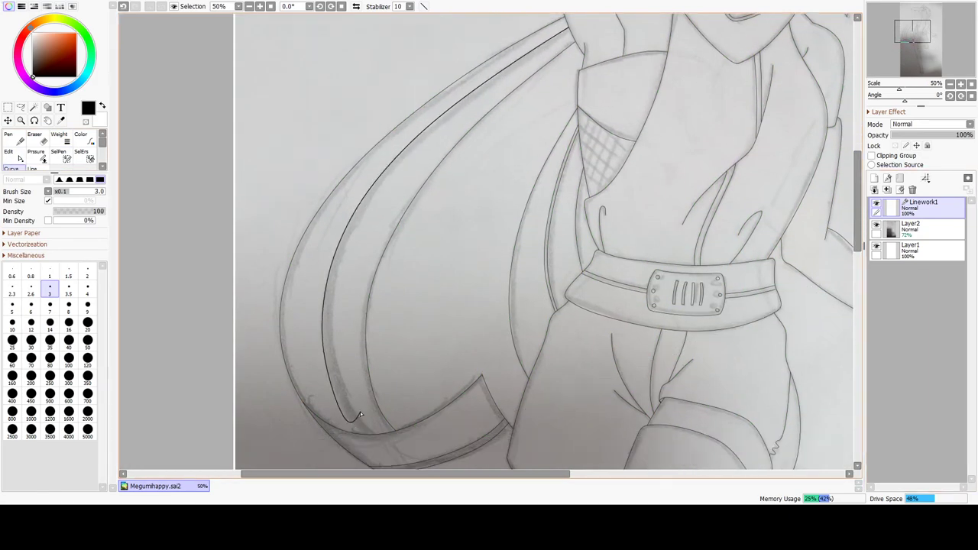
double_click(361, 435)
left_click(465, 103)
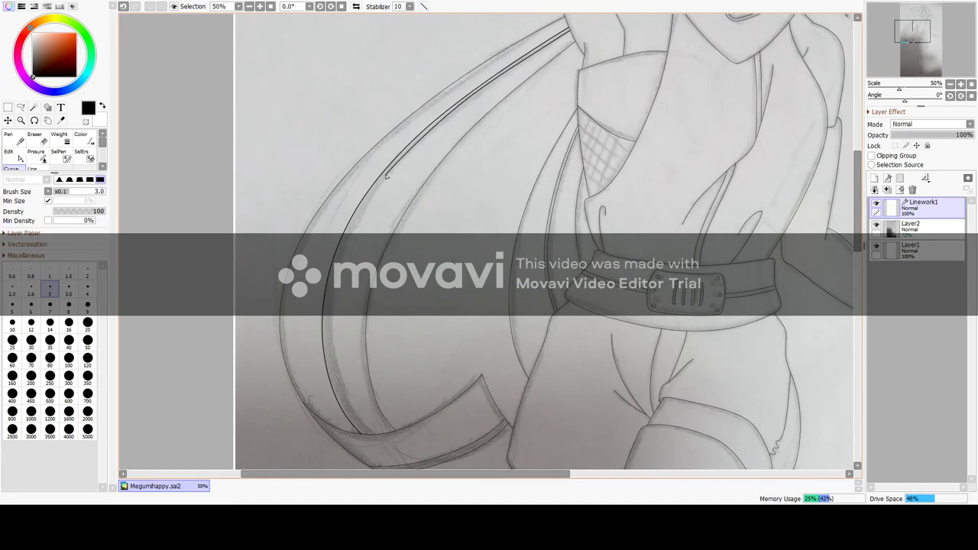
- Adjust the control points around the upper arm where the cloth stripes begin
left_click(9, 152)
scroll(583, 98, "up", 7)
left_click_drag(600, 73, 602, 89)
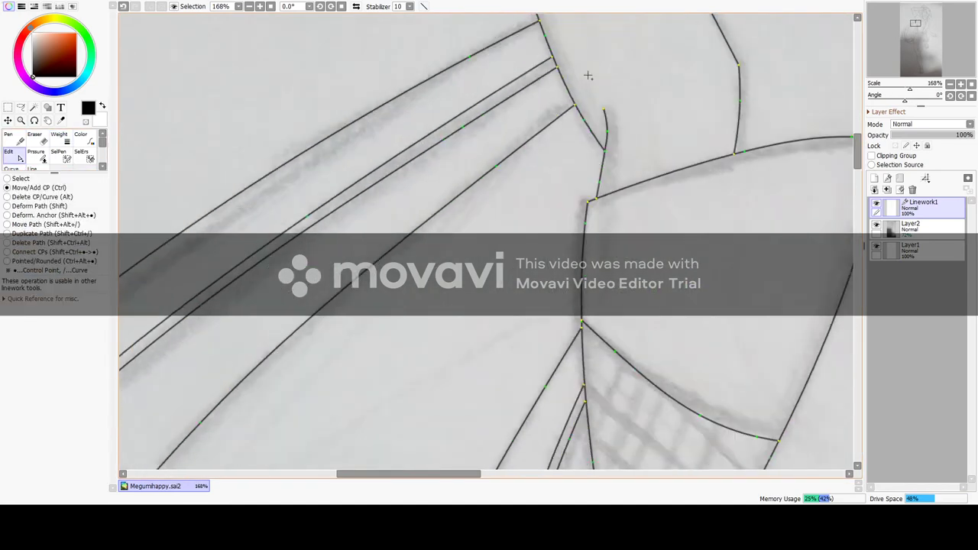
left_click_drag(673, 413, 675, 17)
left_click_drag(306, 443, 764, 61)
- Draw the parallel diagonal mesh lines across the side panel at the waist
scroll(315, 318, "down", 6)
scroll(510, 298, "down", 4)
scroll(517, 117, "up", 8)
left_click(11, 168)
left_click_drag(515, 156, 569, 187)
left_click_drag(462, 137, 497, 169)
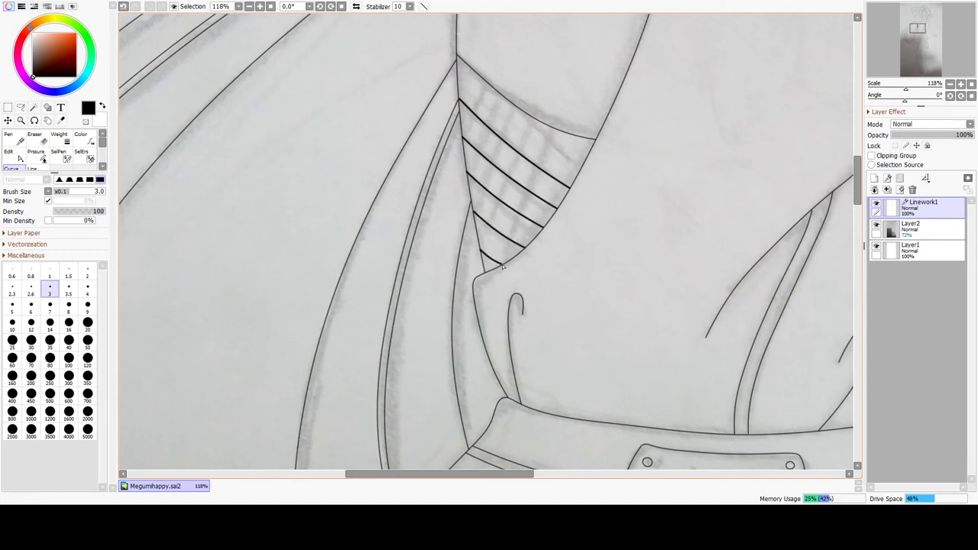
left_click_drag(581, 168, 482, 82)
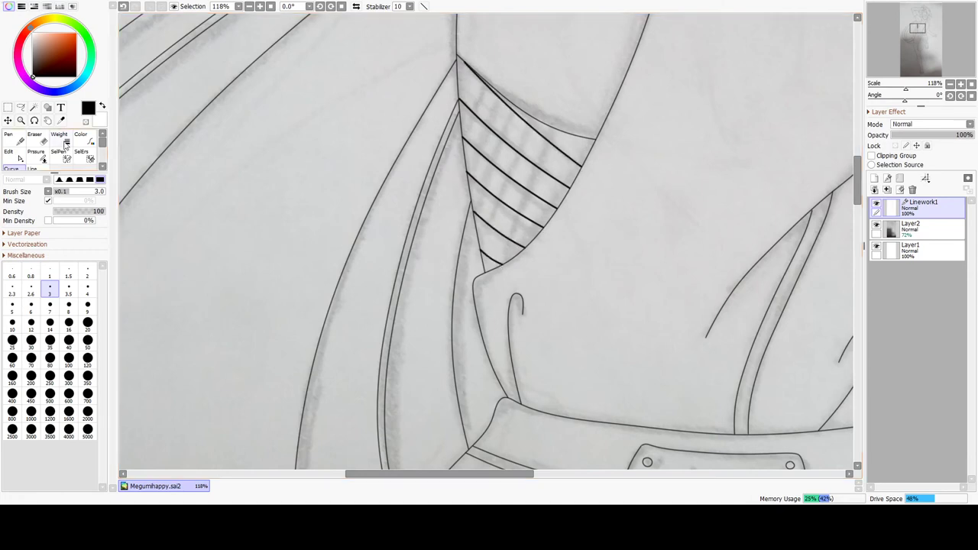
- Thin the waist panel's diagonal mesh lines to match the surrounding line art
left_click(64, 143)
left_click(527, 119)
left_click(523, 156)
left_click(516, 183)
left_click(507, 204)
left_click(499, 232)
- Draw the crossing mesh lines down through the waist side panel
left_click(16, 167)
left_click_drag(517, 108, 474, 216)
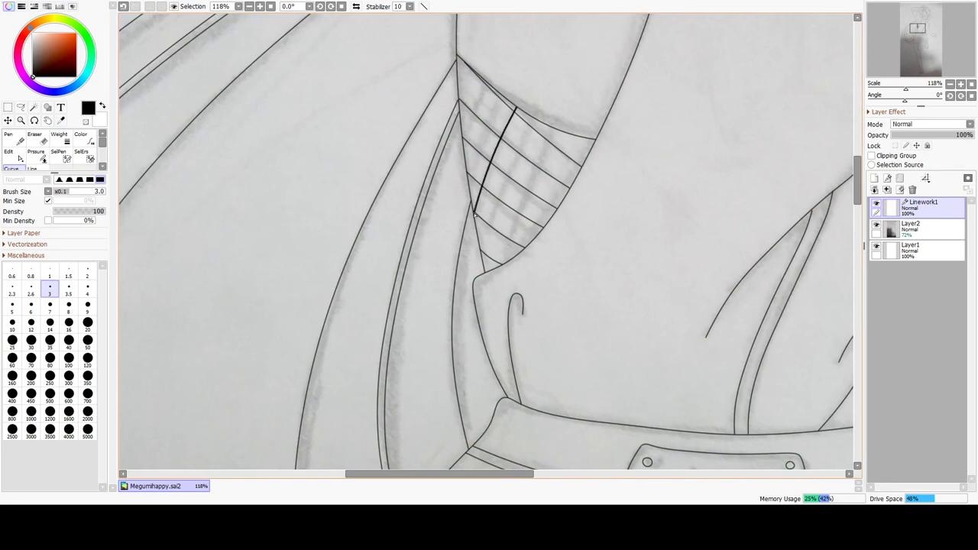
left_click(516, 165)
double_click(483, 265)
left_click(566, 134)
left_click(537, 187)
double_click(507, 261)
- Thin the waist panel's crossing mesh lines to match the other mesh lines
left_click(62, 142)
left_click(531, 207)
left_click(513, 174)
left_click(483, 129)
left_click(470, 103)
- Draw the first three diagonal mesh lines across the bent leg's thigh band
scroll(538, 143, "up", 3)
scroll(539, 144, "down", 5)
mouse_move(856, 180)
left_mouse_down()
mouse_move(857, 137)
mouse_move(856, 266)
left_mouse_up()
left_click_drag(512, 474, 545, 475)
scroll(741, 101, "up", 5)
left_click(12, 168)
left_click(589, 151)
double_click(394, 209)
left_click(540, 133)
double_click(328, 194)
left_click(480, 115)
double_click(244, 187)
left_click_drag(245, 187, 241, 188)
- Thin the thigh band's three diagonal mesh lines to weight 1.5
left_click(59, 138)
left_click(367, 150)
left_click(428, 165)
left_click(473, 184)
- Fill the rest of the bent leg's thigh band with evenly spaced parallel diagonals at brush size 1.5
left_click(12, 168)
left_click(68, 272)
left_click(418, 100)
double_click(243, 159)
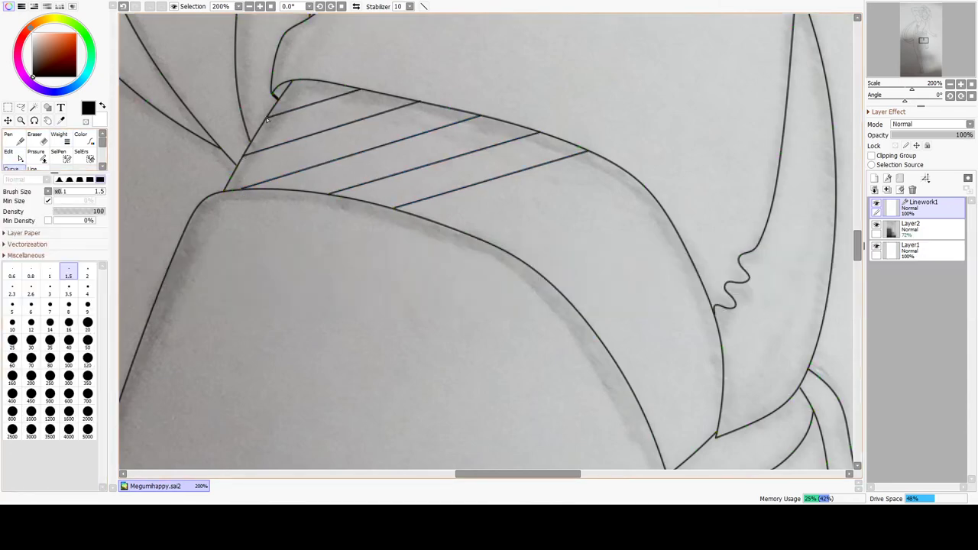
left_click(630, 176)
double_click(449, 227)
left_click(662, 208)
double_click(504, 249)
left_click(681, 240)
double_click(544, 277)
left_click(696, 275)
double_click(574, 305)
scroll(712, 197, "down", 3)
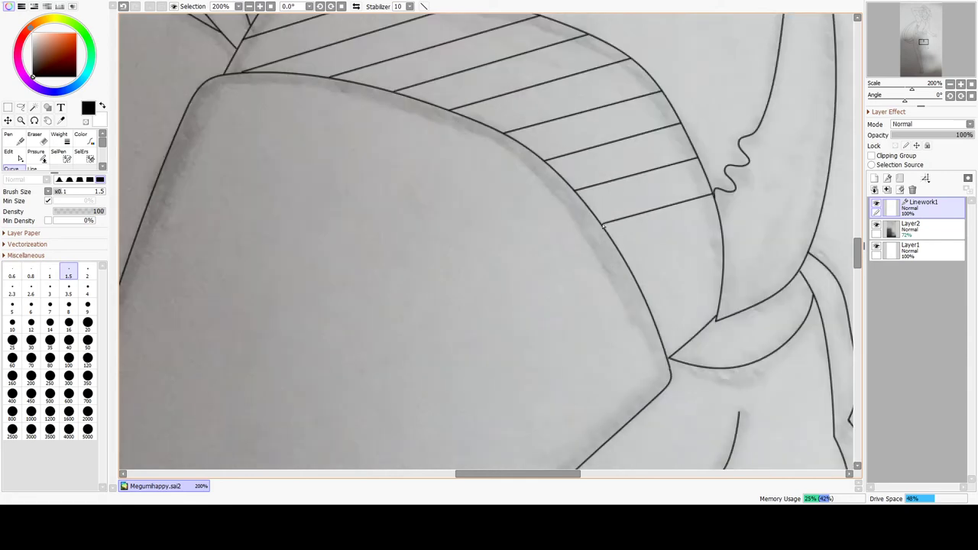
left_click(721, 229)
double_click(623, 258)
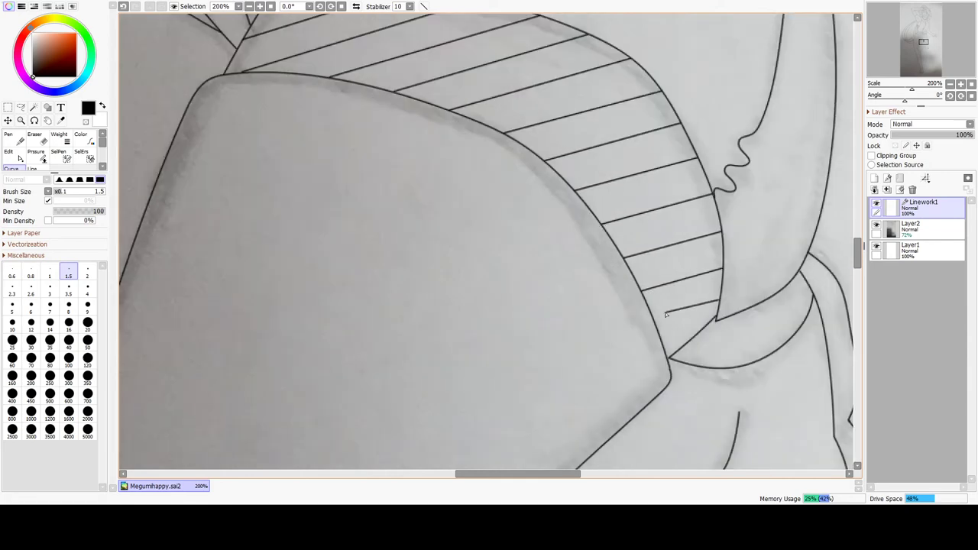
- Draw crossing diagonals along the bent leg's thigh band to complete its mesh
scroll(672, 377, "up", 2)
key("ctrl")
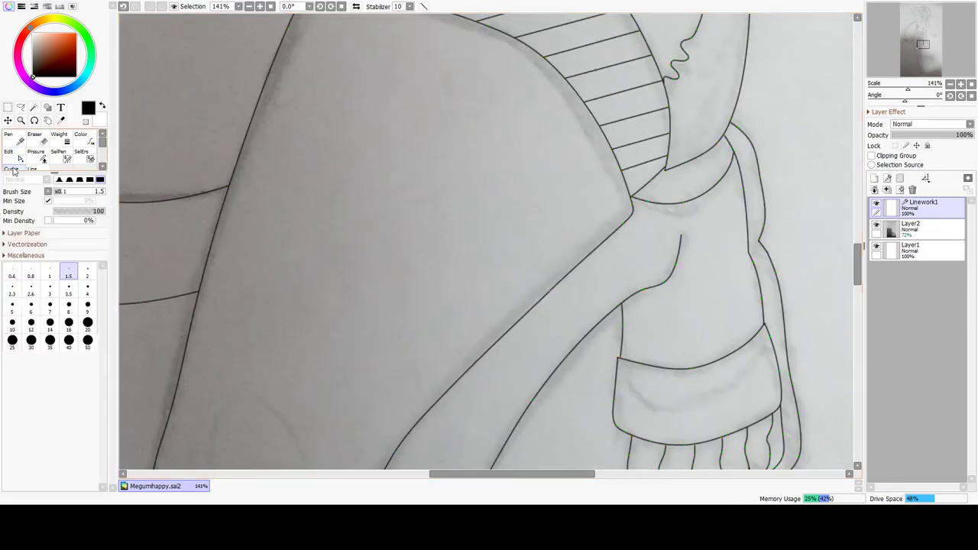
scroll(432, 155, "up", 2)
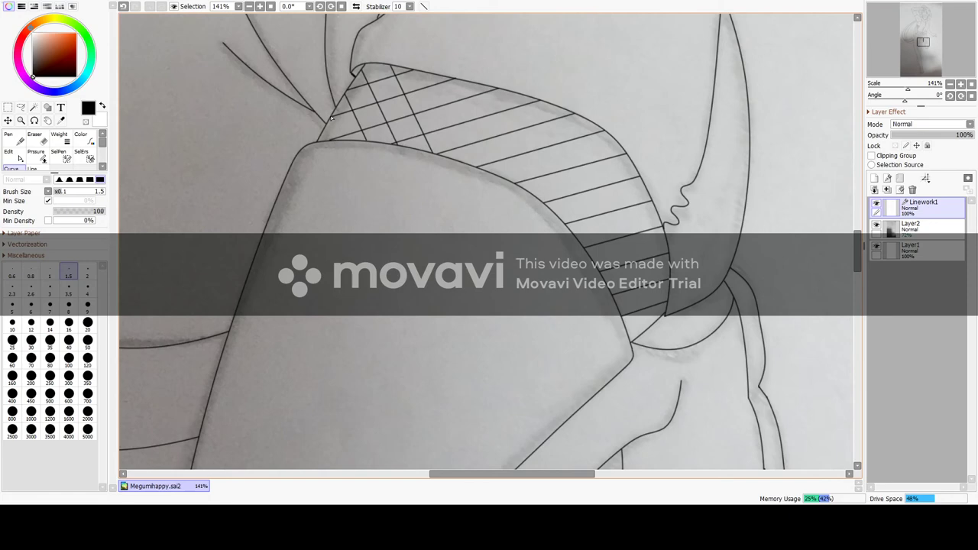
double_click(513, 182)
left_click(497, 88)
double_click(601, 272)
left_click(537, 99)
double_click(657, 320)
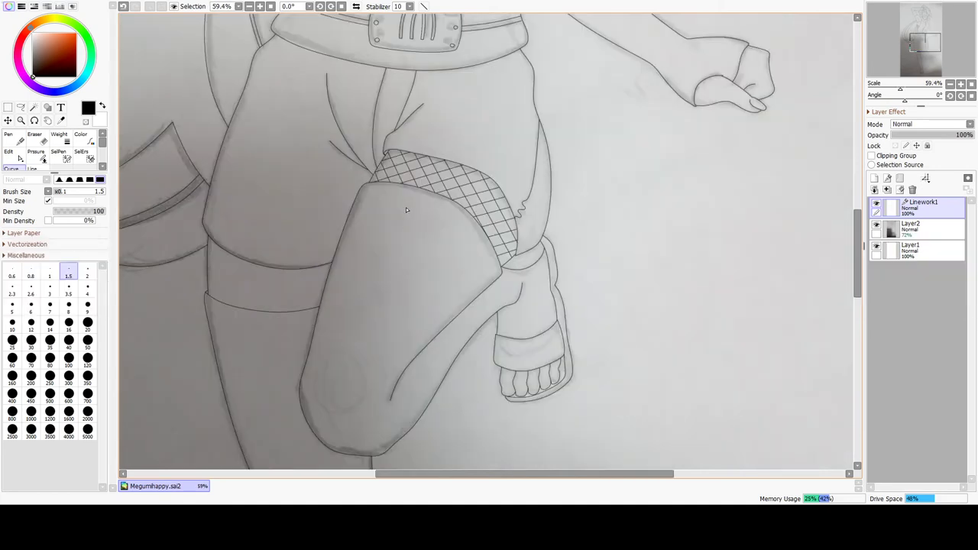
- Examine the line art with the Layer2 sketch hidden and shown
scroll(505, 168, "down", 2)
scroll(505, 167, "down", 2)
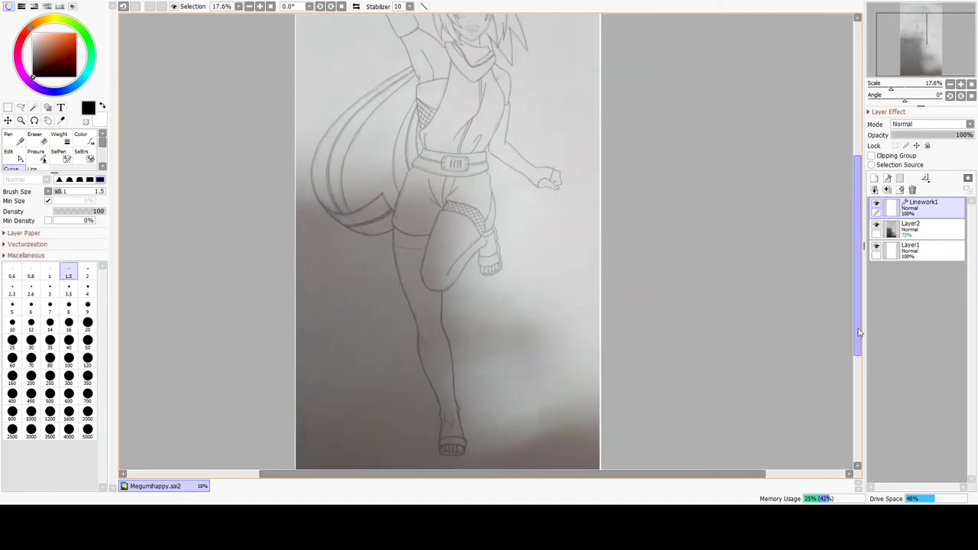
left_click(876, 226)
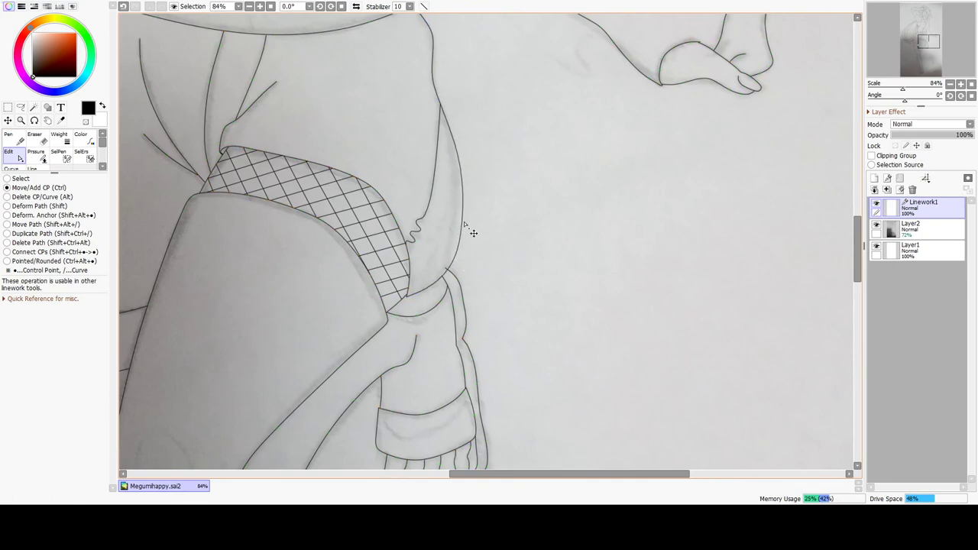
scroll(451, 263, "up", 3)
scroll(488, 279, "down", 6)
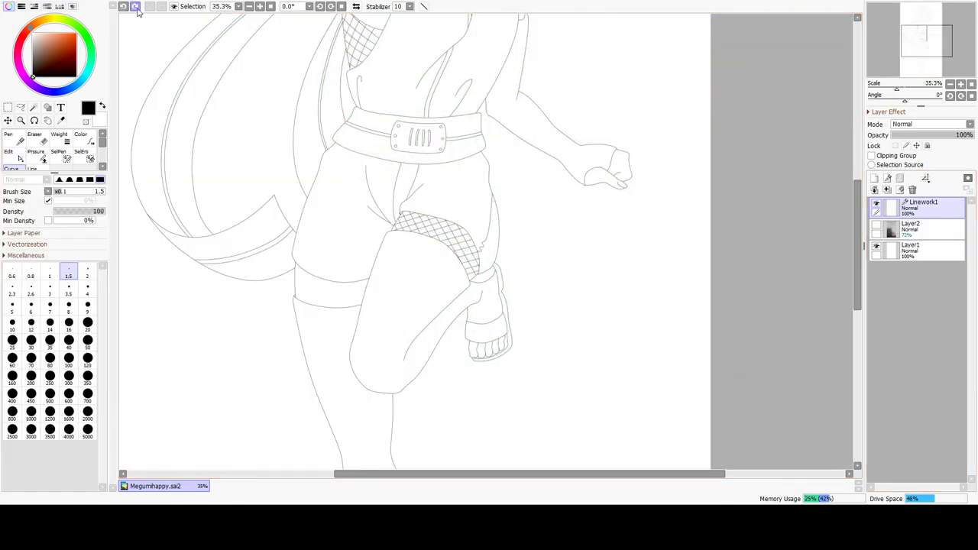
left_click(876, 224)
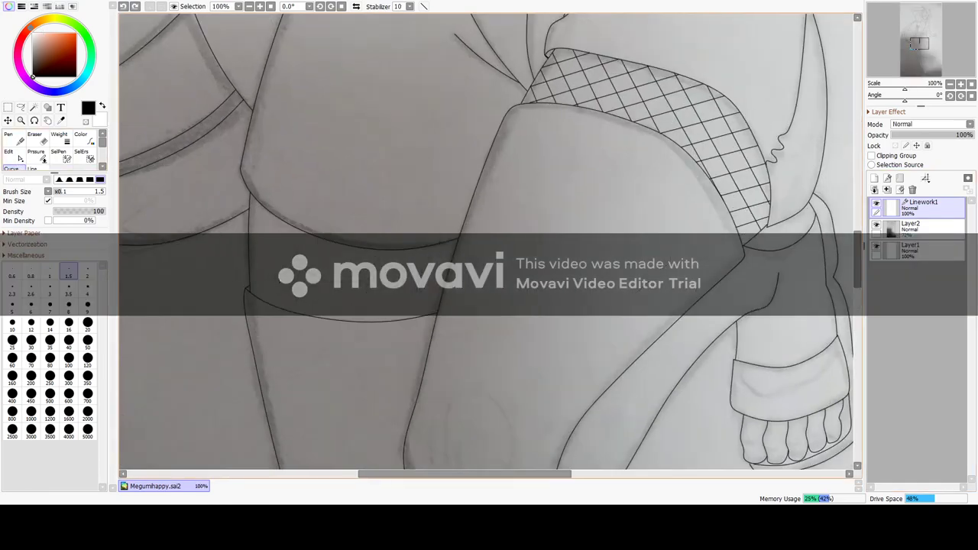
- Draw parallel diagonal lines across the standing leg's thigh band at brush size 1.5
scroll(489, 245, "up", 3)
left_click(222, 300)
left_click_drag(443, 233, 305, 337)
left_click_drag(489, 233, 351, 348)
mouse_move(544, 225)
left_mouse_down()
mouse_move(394, 353)
mouse_move(442, 353)
left_mouse_up()
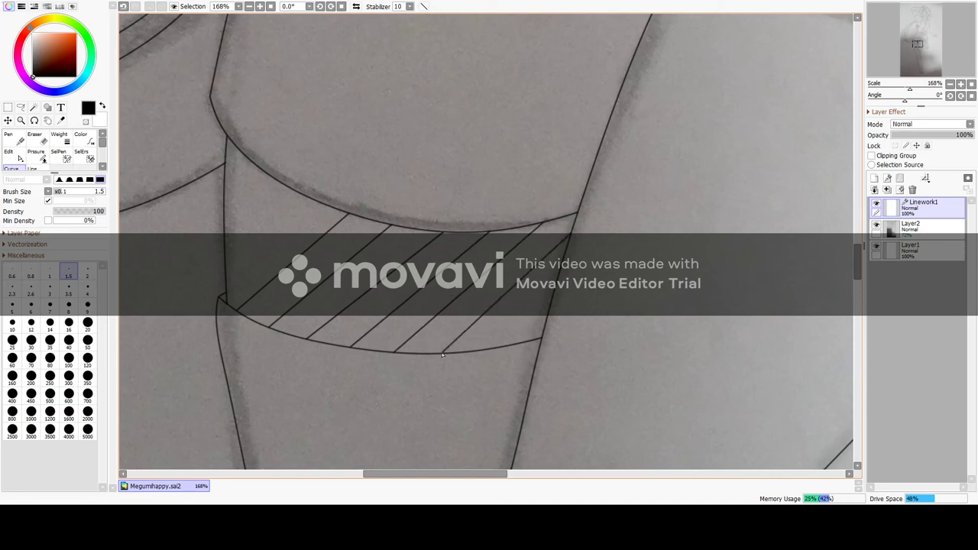
left_click(124, 7)
left_click(312, 201)
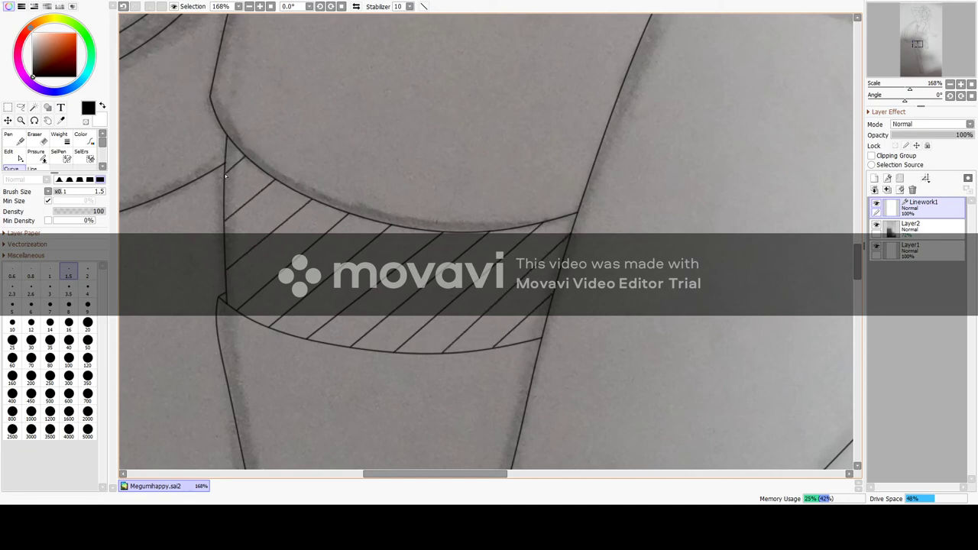
- Draw the crossing diagonals through the standing leg's thigh band, redoing misplaced strokes, to complete its mesh
left_click_drag(224, 197, 358, 345)
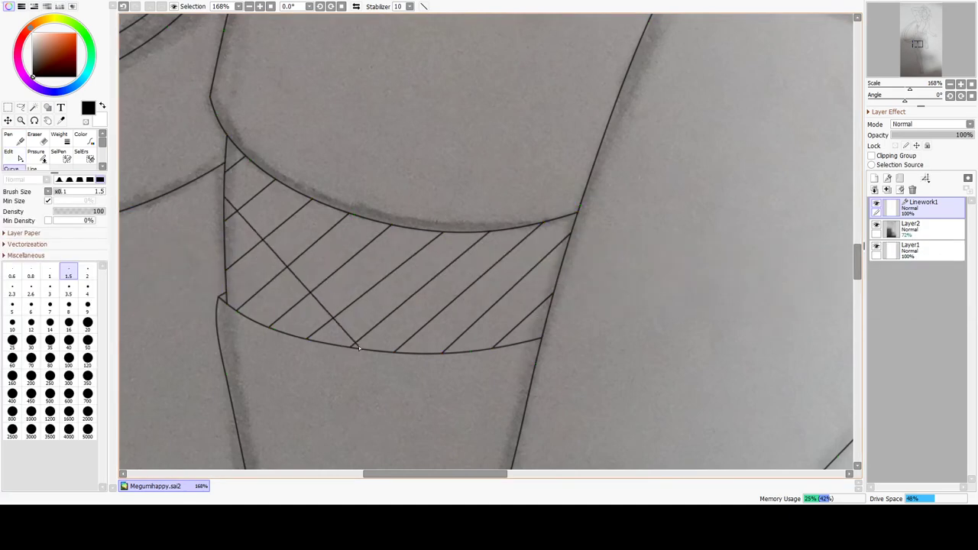
left_click_drag(227, 257, 312, 339)
key("ctrl")
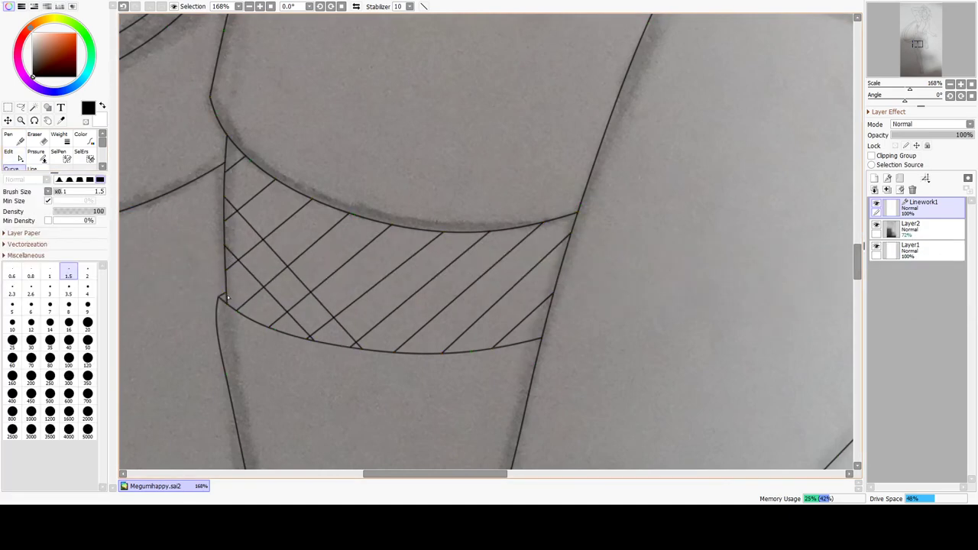
left_click(228, 143)
left_click(124, 6)
left_click(226, 155)
left_click(124, 7)
left_click(227, 144)
left_click_drag(375, 296, 416, 355)
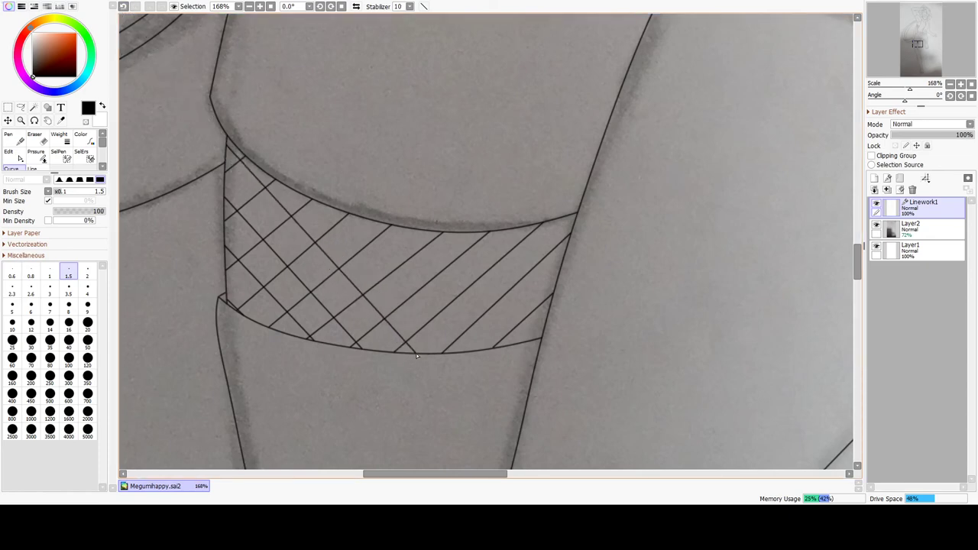
left_click_drag(331, 208, 461, 353)
key("ctrl+z")
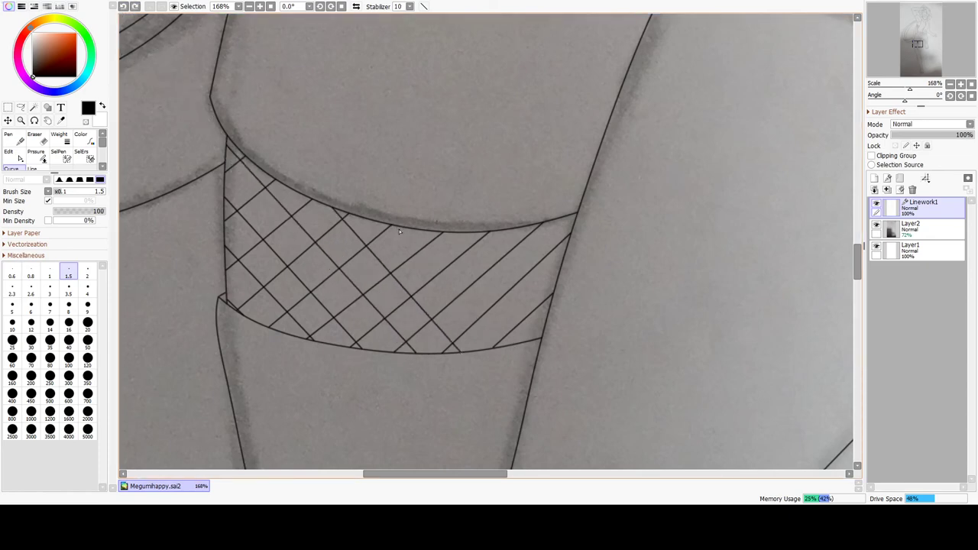
left_click_drag(388, 227, 502, 349)
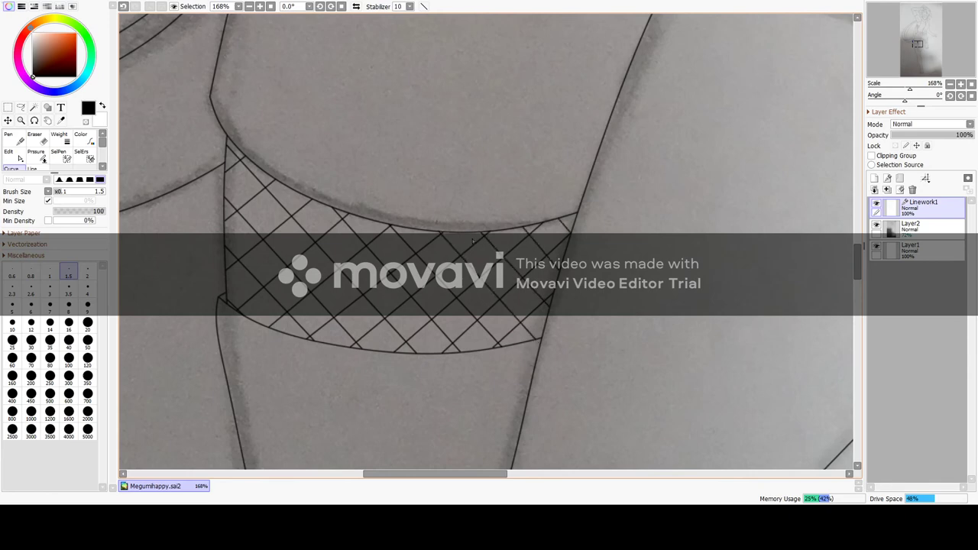
- Show the Layer2 sketch, move its mouth and nose slightly lower on the face, and clear the selection
scroll(472, 241, "down", 8)
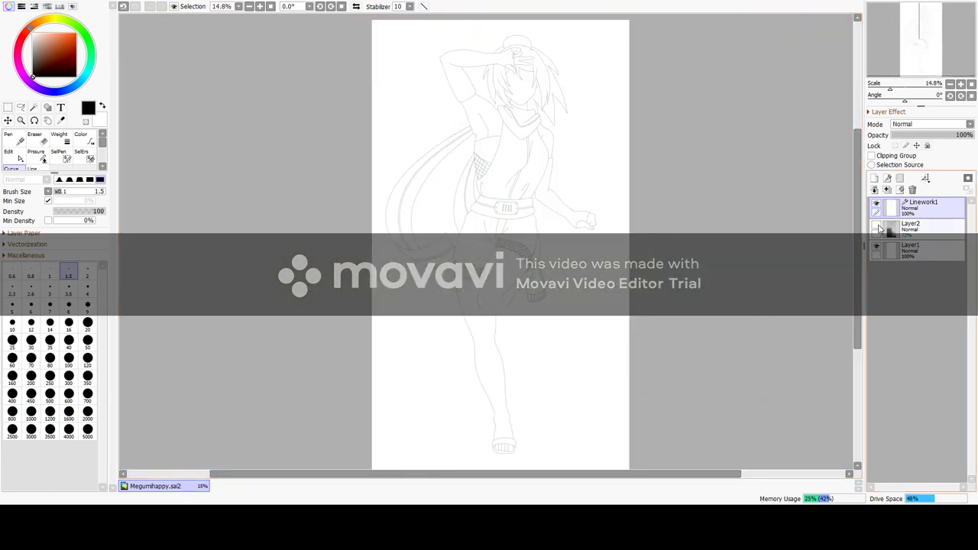
left_click(877, 227)
scroll(450, 182, "up", 7)
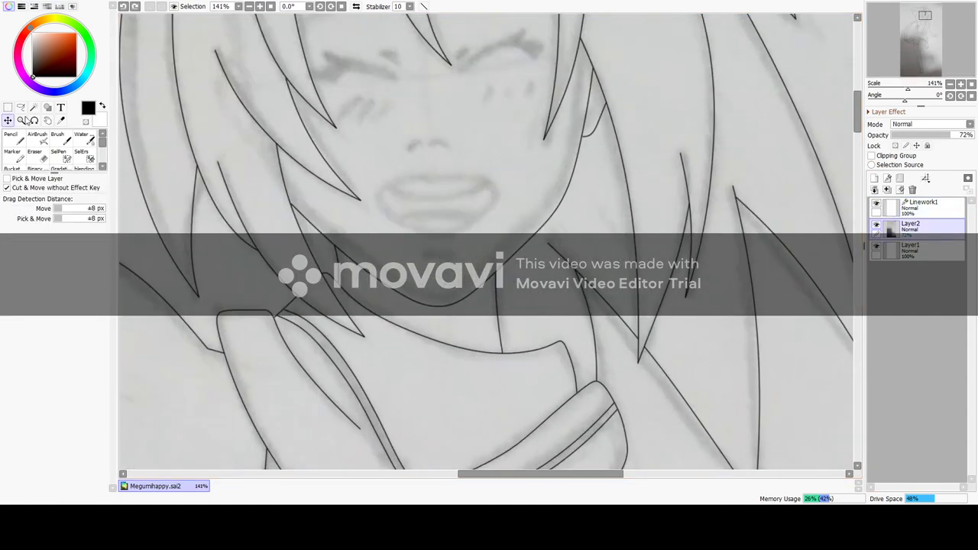
left_click(21, 108)
mouse_move(408, 165)
left_mouse_down()
mouse_move(390, 246)
mouse_move(412, 163)
left_mouse_up()
left_click_drag(438, 212, 440, 236)
left_click_drag(424, 162, 433, 161)
left_click_drag(432, 144, 439, 162)
scroll(848, 216, "up", 3)
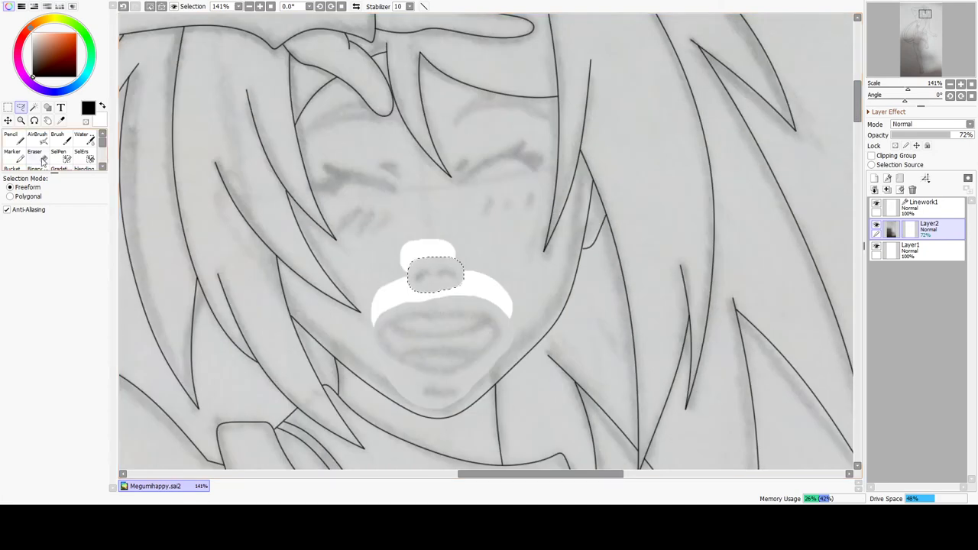
left_click(923, 204)
left_click(926, 229)
left_click(149, 6)
- Trace the open mouth's outline and its upper teeth line on Linework1 with the Curve tool at brush size 3
left_click(921, 210)
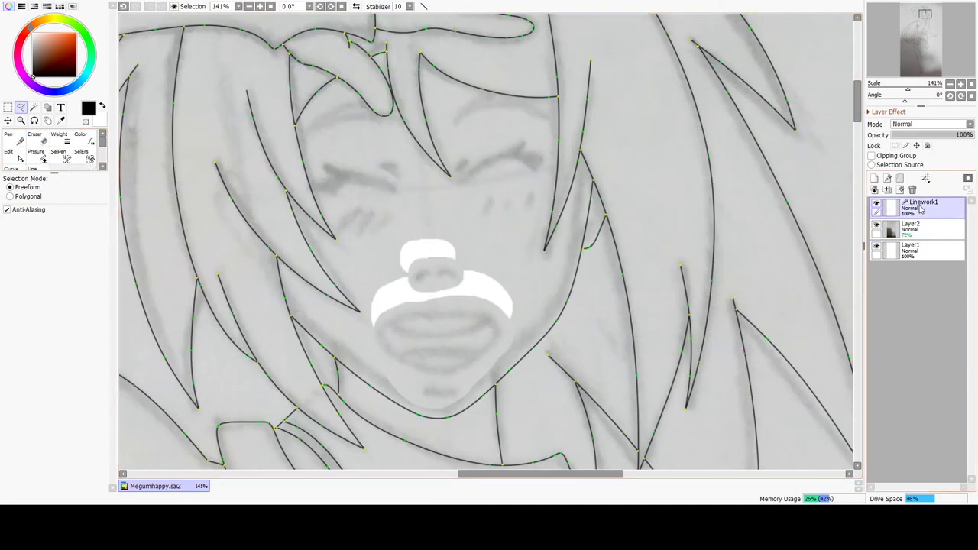
left_click(12, 168)
scroll(469, 365, "up", 2)
left_click(50, 293)
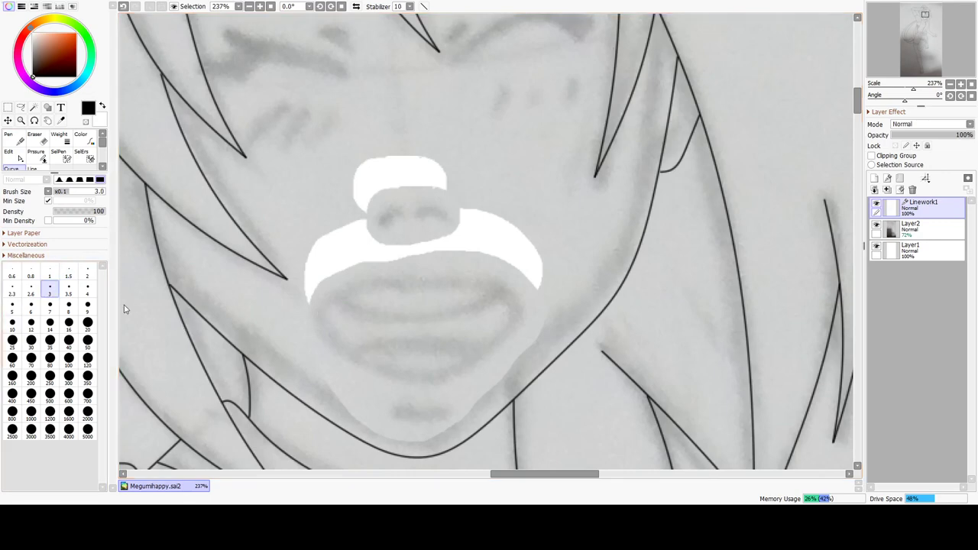
mouse_move(317, 309)
left_mouse_down()
mouse_move(339, 293)
mouse_move(392, 281)
mouse_move(455, 280)
mouse_move(518, 303)
mouse_move(522, 318)
mouse_move(451, 375)
mouse_move(418, 383)
mouse_move(342, 353)
mouse_move(316, 312)
mouse_move(376, 317)
mouse_move(498, 296)
left_mouse_up()
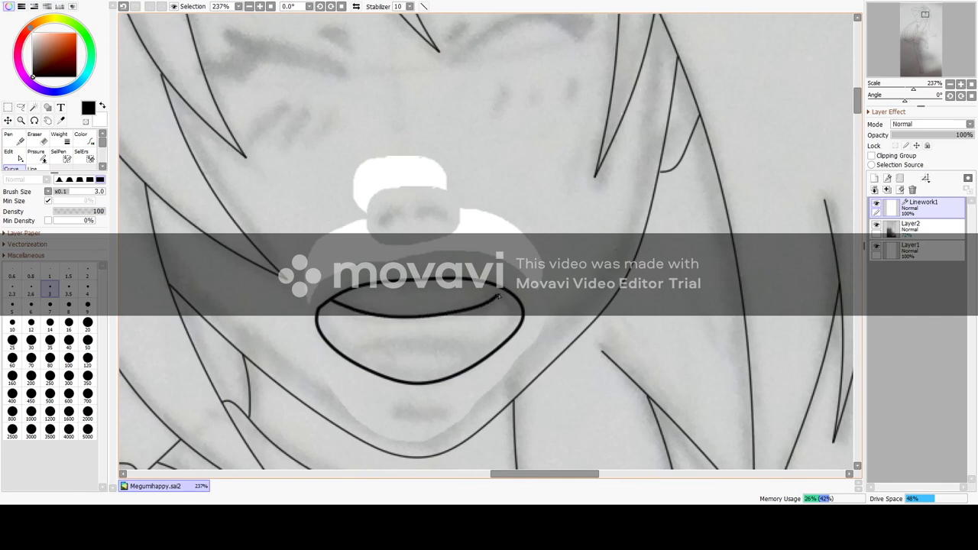
- Draw the curved tongue line across the lower part of the mouth and thin the mouth's lines to 1.5
left_click(346, 357)
left_click(374, 346)
left_click(446, 340)
left_click(479, 344)
double_click(495, 348)
left_click(58, 137)
left_click(330, 345)
left_click(359, 311)
- Draw the short curved line beneath the mouth and thin it to 1.5
left_click(12, 167)
double_click(445, 409)
left_click(59, 137)
left_click(409, 412)
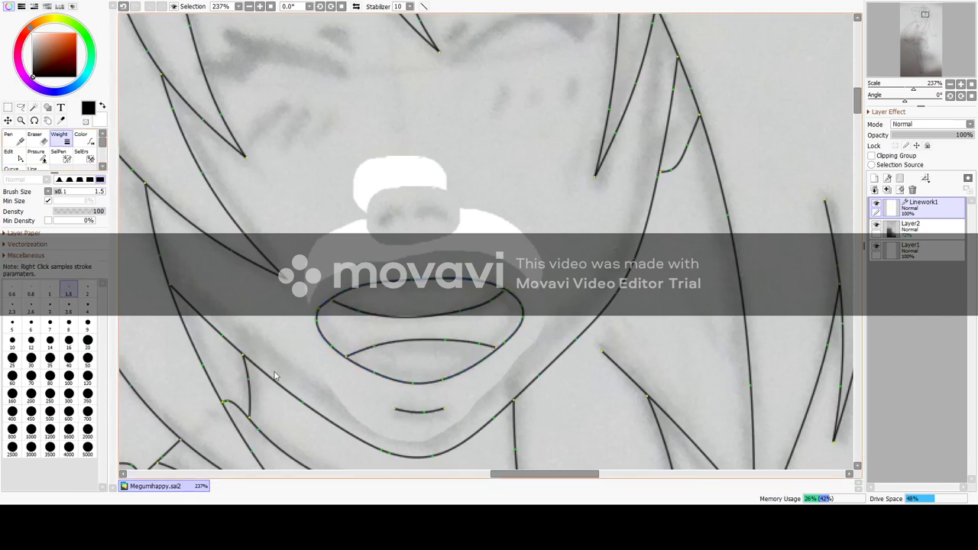
- Draw the nose's two small arched nostril lines on Linework1 at size 3 and thin them to 1.5
scroll(412, 262, "down", 6)
left_click(13, 167)
left_click(909, 227)
left_click(876, 224)
left_click(876, 225)
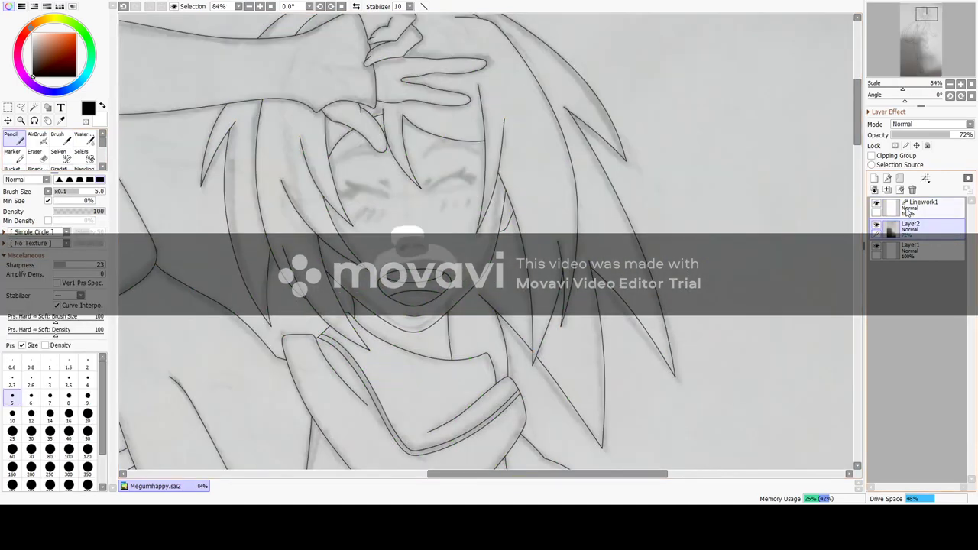
left_click(897, 206)
scroll(381, 243, "up", 5)
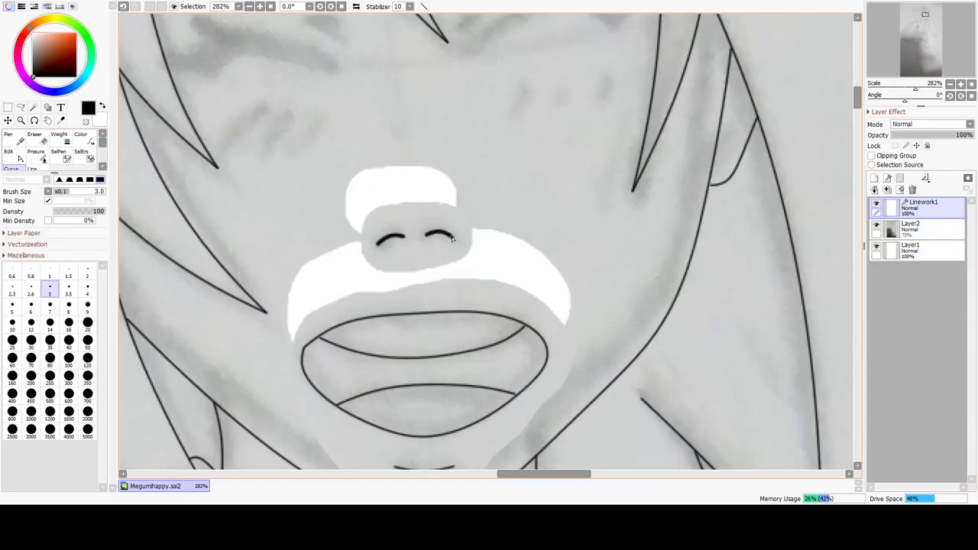
key("w")
scroll(451, 239, "down", 3)
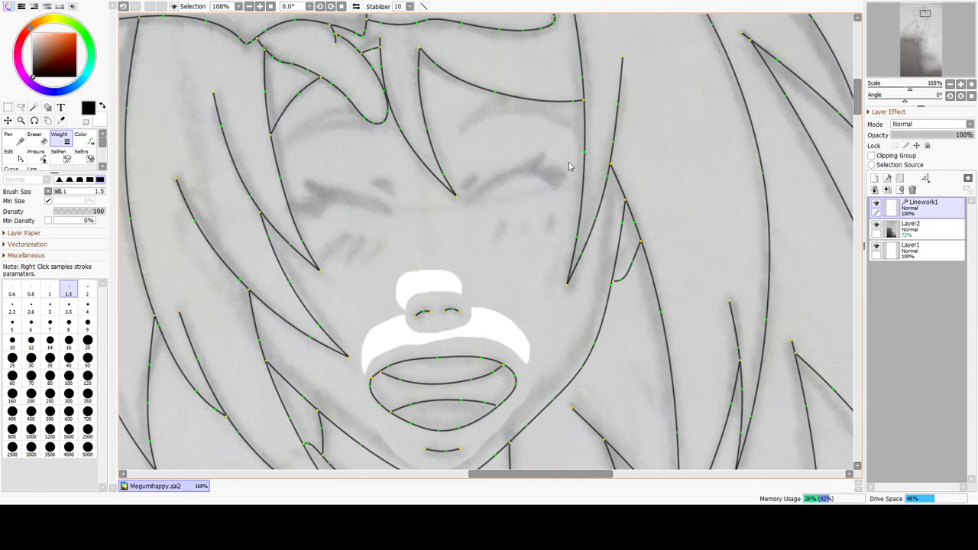
- Outline the closed eye on the face's right side with its pointed lashes, add the inner crease line, and thin the strokes to 1.5
key("n")
scroll(475, 193, "up", 4)
mouse_move(468, 185)
left_mouse_down()
mouse_move(542, 137)
mouse_move(578, 132)
left_mouse_up()
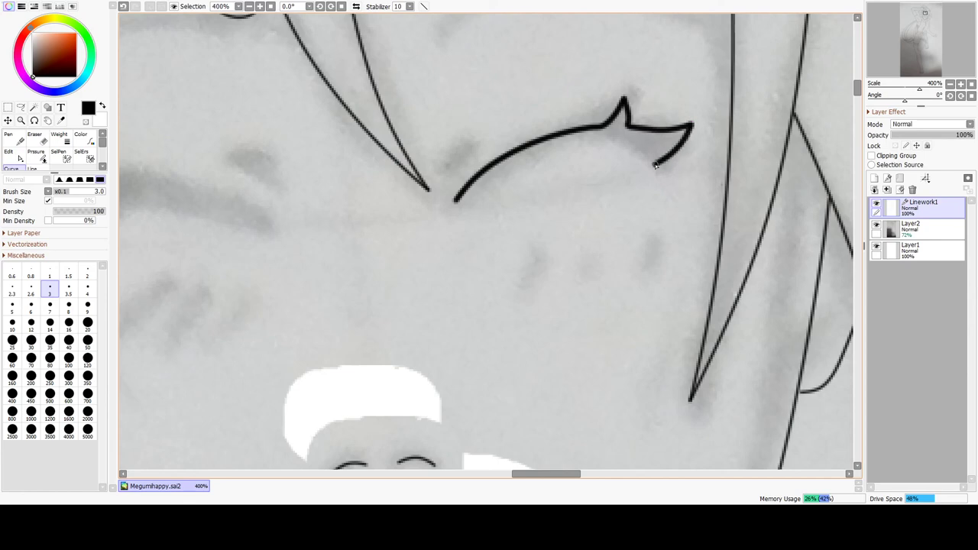
mouse_move(594, 142)
left_mouse_down()
mouse_move(529, 158)
mouse_move(456, 201)
left_mouse_up()
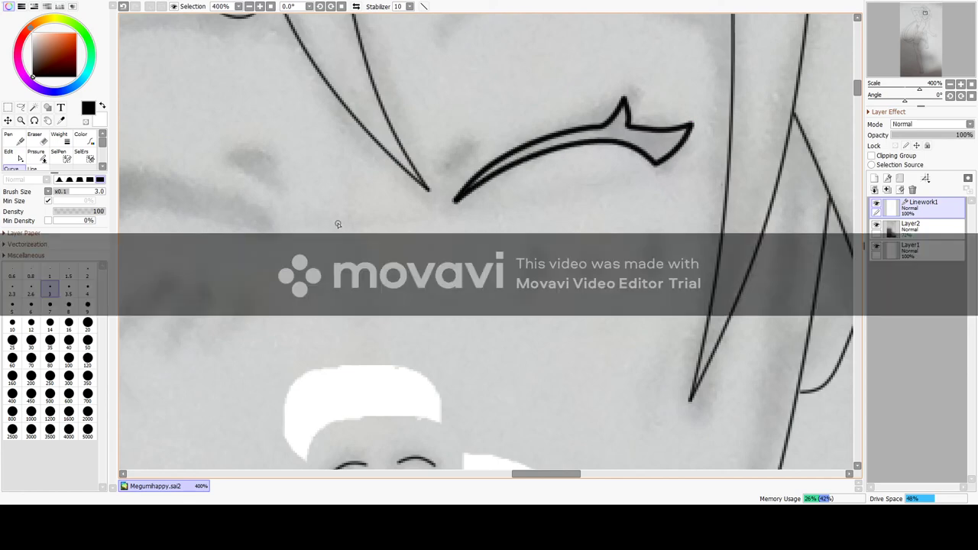
left_click_drag(459, 156, 517, 135)
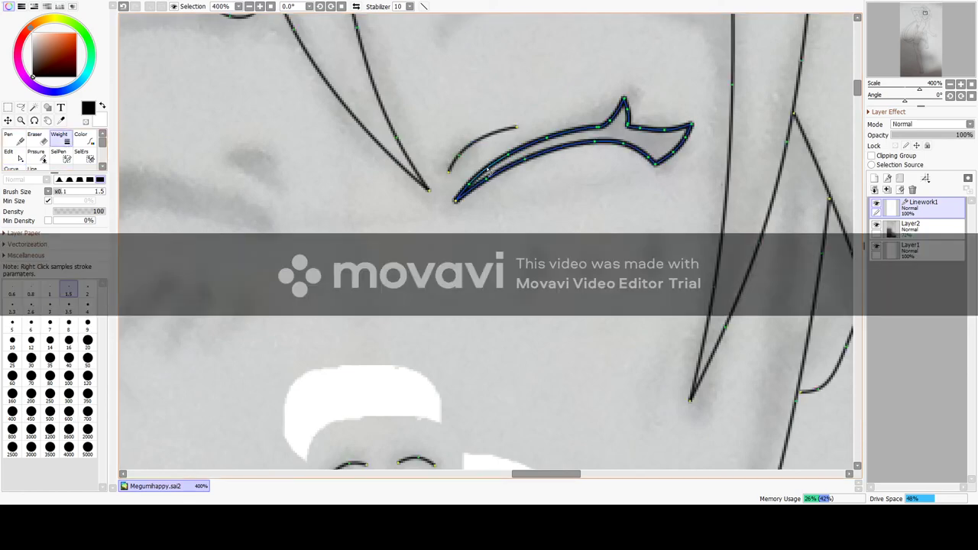
- Outline the curved eyebrow above the right-hand eye as a closed shape and thin its lines to 1.5
scroll(436, 180, "up", 3)
mouse_move(439, 175)
left_mouse_down()
mouse_move(572, 130)
mouse_move(710, 173)
mouse_move(683, 144)
mouse_move(573, 112)
left_mouse_up()
left_click(572, 111)
left_click(474, 127)
left_click(441, 151)
double_click(441, 175)
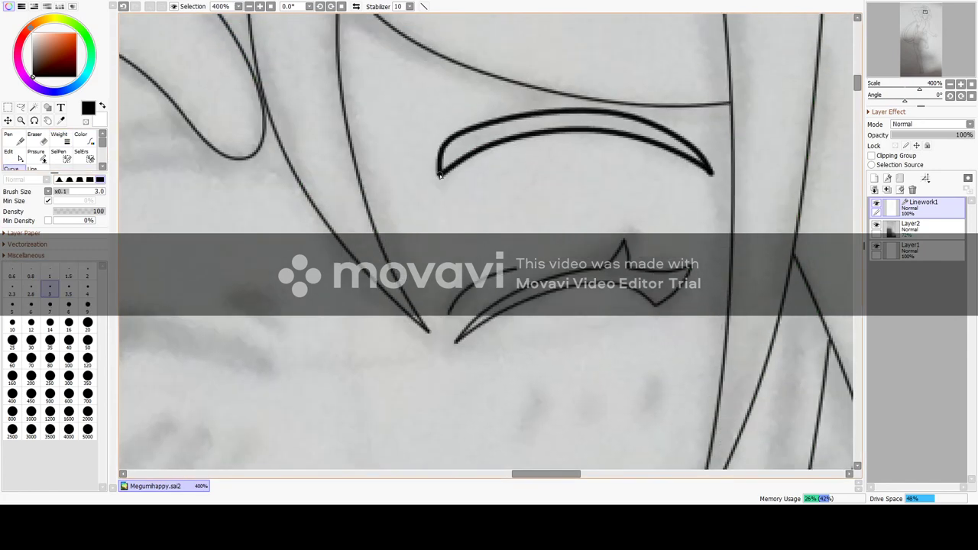
key("w")
left_click(487, 150)
- Outline the closed eye on the face's left side, including its pointed lashes, and thin the outline to 1.5
left_click_drag(547, 473, 521, 470)
left_click_drag(856, 89, 855, 95)
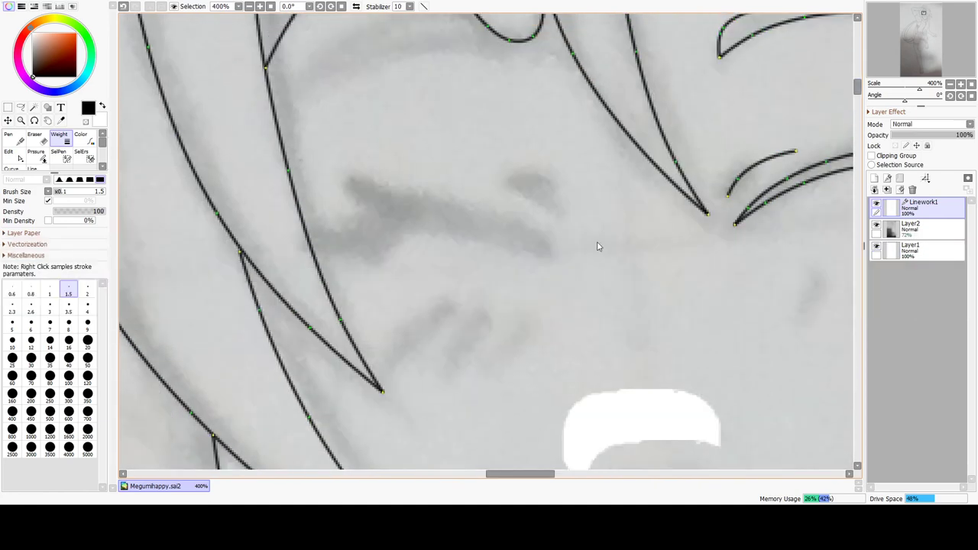
left_click_drag(520, 473, 535, 474)
left_click(11, 168)
left_click(398, 244)
left_click(357, 219)
left_click(297, 203)
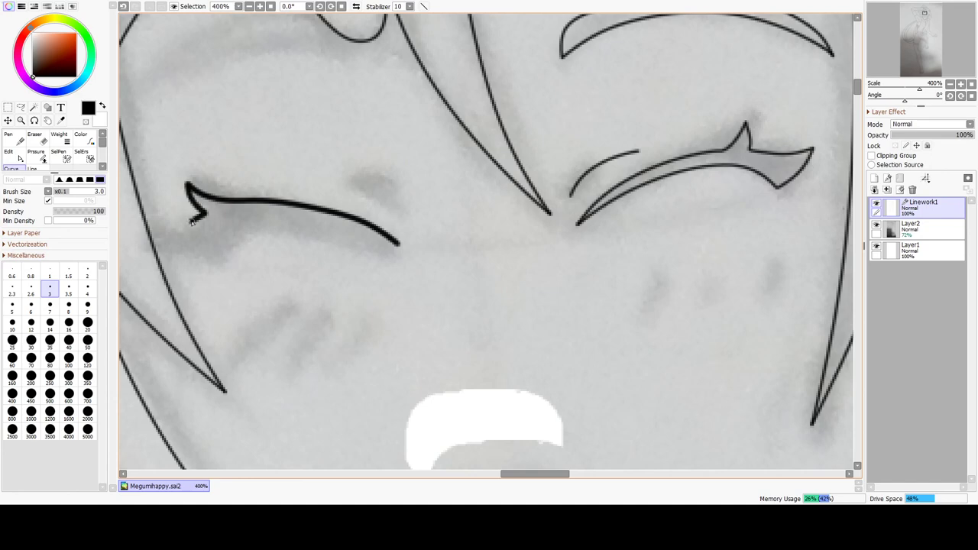
mouse_move(159, 231)
left_mouse_down()
mouse_move(190, 250)
mouse_move(271, 224)
mouse_move(252, 223)
mouse_move(397, 243)
left_mouse_up()
key("t")
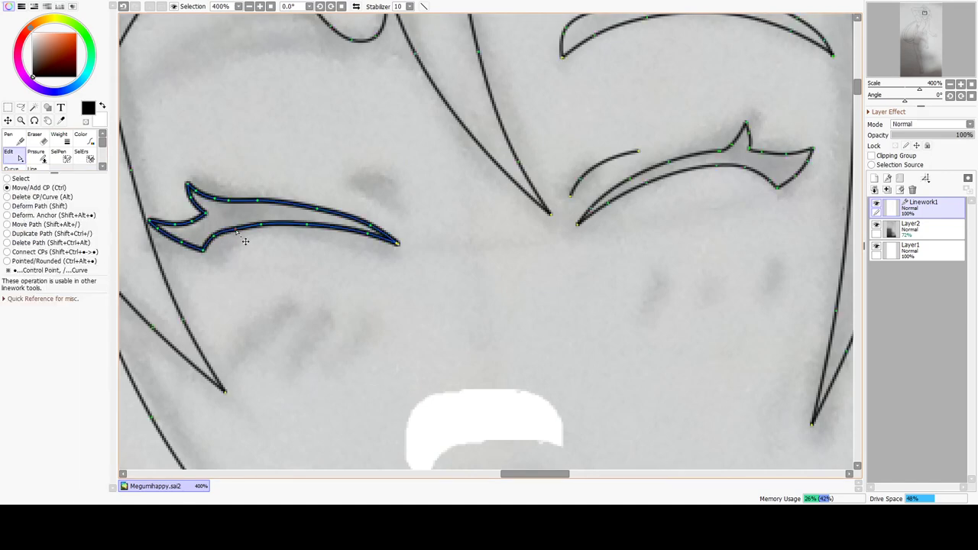
- Draw the short crease line above the left-hand eye's inner corner and thin it to 1.5
key("n")
mouse_move(403, 215)
left_mouse_down()
mouse_move(303, 189)
mouse_move(201, 218)
left_mouse_up()
key("w")
- Outline the left-hand eyebrow up to the overlapping finger and erase the parts that cross it
key("n")
scroll(348, 188, "up", 3)
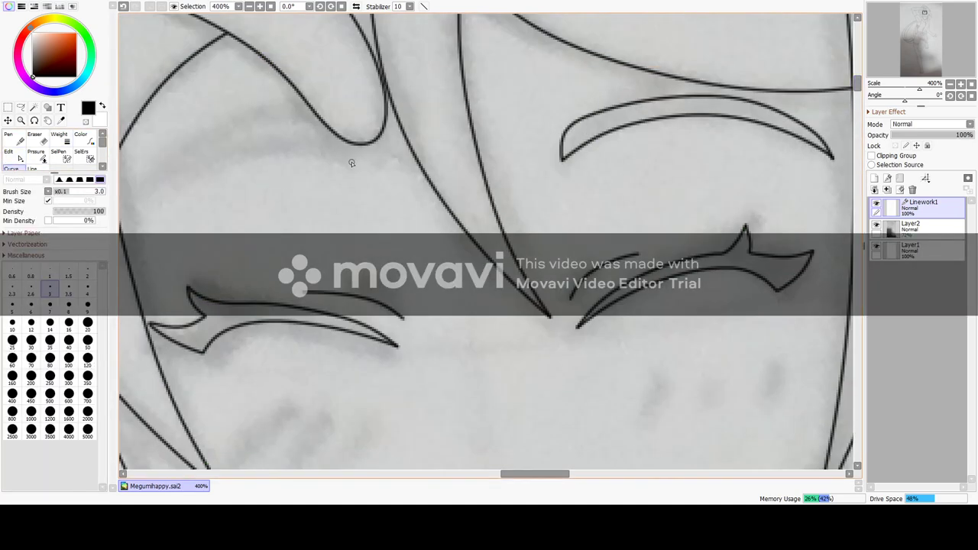
mouse_move(369, 165)
left_mouse_down()
mouse_move(260, 151)
mouse_move(155, 190)
mouse_move(125, 216)
mouse_move(150, 176)
mouse_move(246, 130)
mouse_move(343, 124)
mouse_move(369, 166)
left_mouse_up()
left_click(41, 142)
scroll(338, 120, "up", 3)
mouse_move(330, 129)
left_mouse_down()
mouse_move(316, 124)
mouse_move(420, 170)
left_mouse_up()
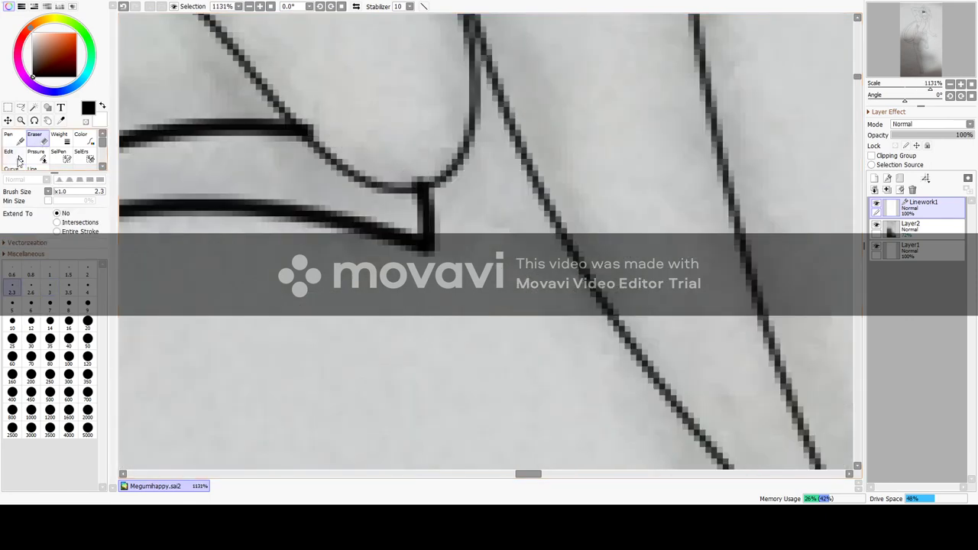
- Thin the left-hand eyebrow's lines to 1.5 and move its upper end points onto the overlapping outline
left_click(58, 138)
left_click_drag(252, 127, 244, 207)
left_click(18, 155)
left_click_drag(309, 132, 298, 127)
left_click_drag(419, 184, 424, 190)
left_click(59, 138)
left_click(426, 208)
- Examine the whole figure's line art with the Layer2 sketch hidden
scroll(425, 204, "down", 8)
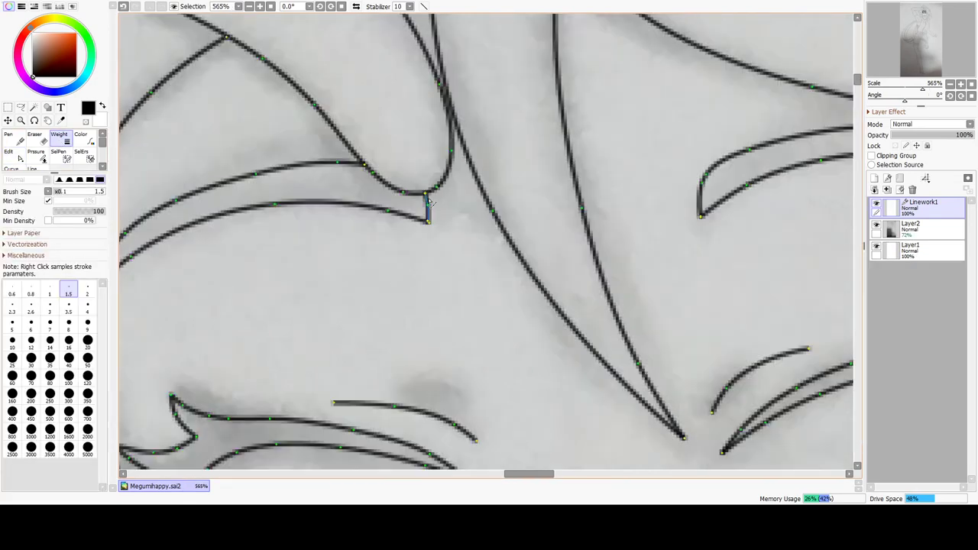
left_click(11, 168)
left_click(876, 225)
left_click(876, 224)
scroll(643, 287, "down", 3)
left_click_drag(858, 187, 860, 269)
scroll(645, 195, "down", 3)
left_click_drag(491, 474, 550, 474)
left_click_drag(857, 211, 857, 234)
left_click(876, 226)
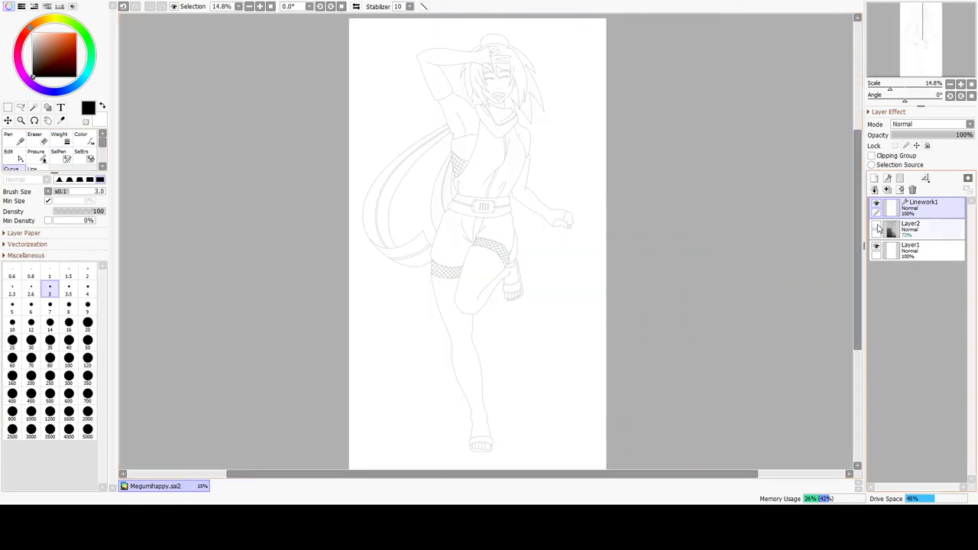